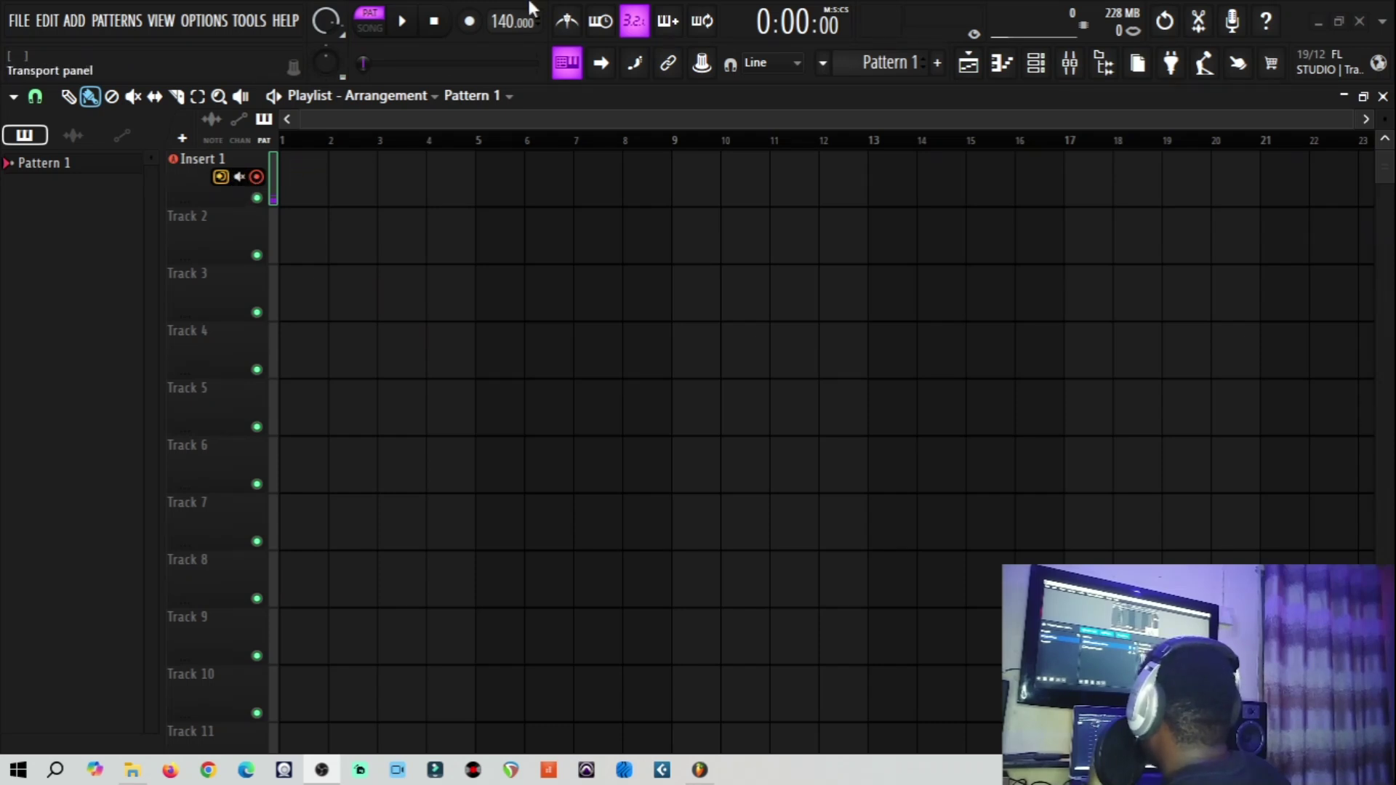
Step: Arm recording in the transport panel for the vocal take on Insert 1
{"action": "left_click", "coordinate": [469, 21]}
Step: Record an eight-bar vocal clip after the count-in, stop playback, and bring up the Mixer with F9
{"action": "left_click", "coordinate": [405, 24]}
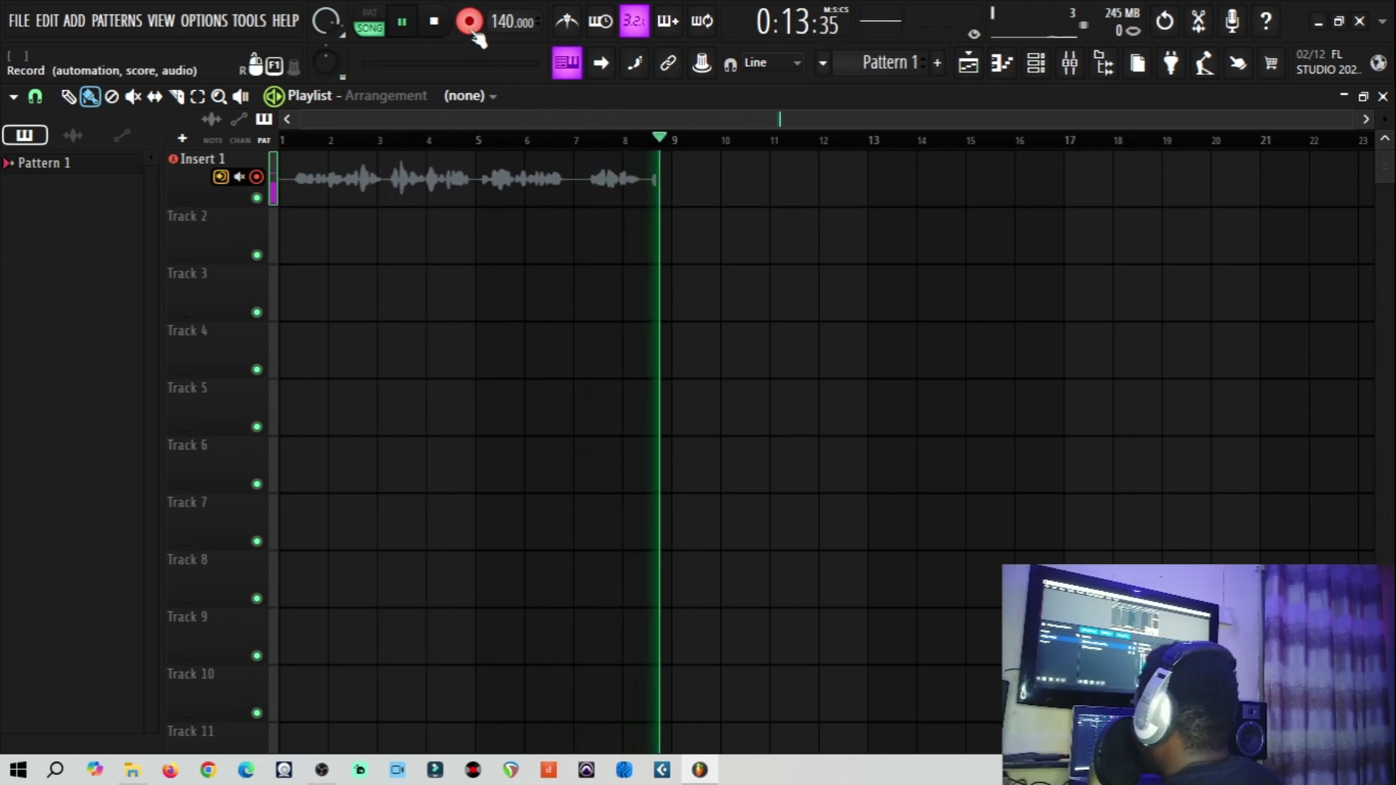
{"action": "left_click", "coordinate": [405, 24]}
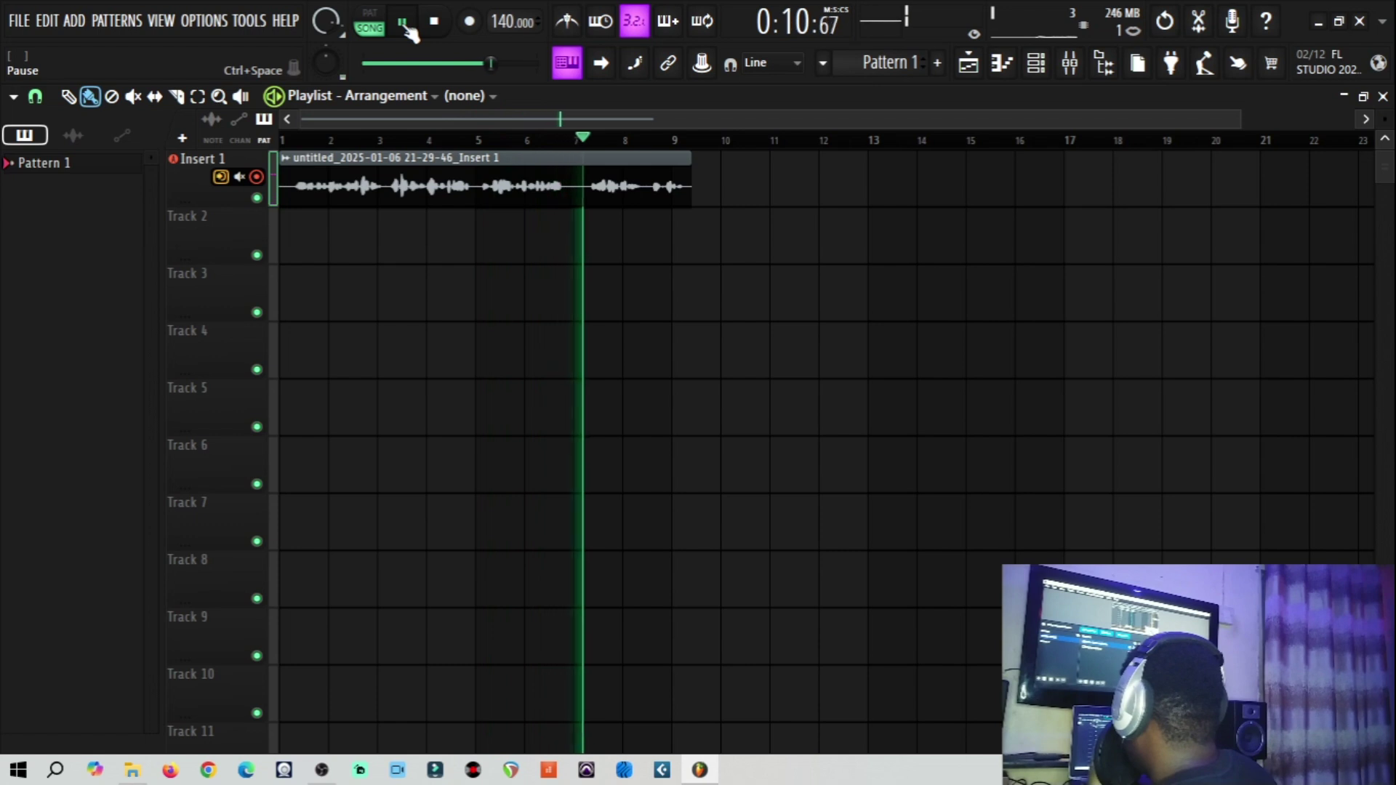
{"action": "key", "text": "space"}
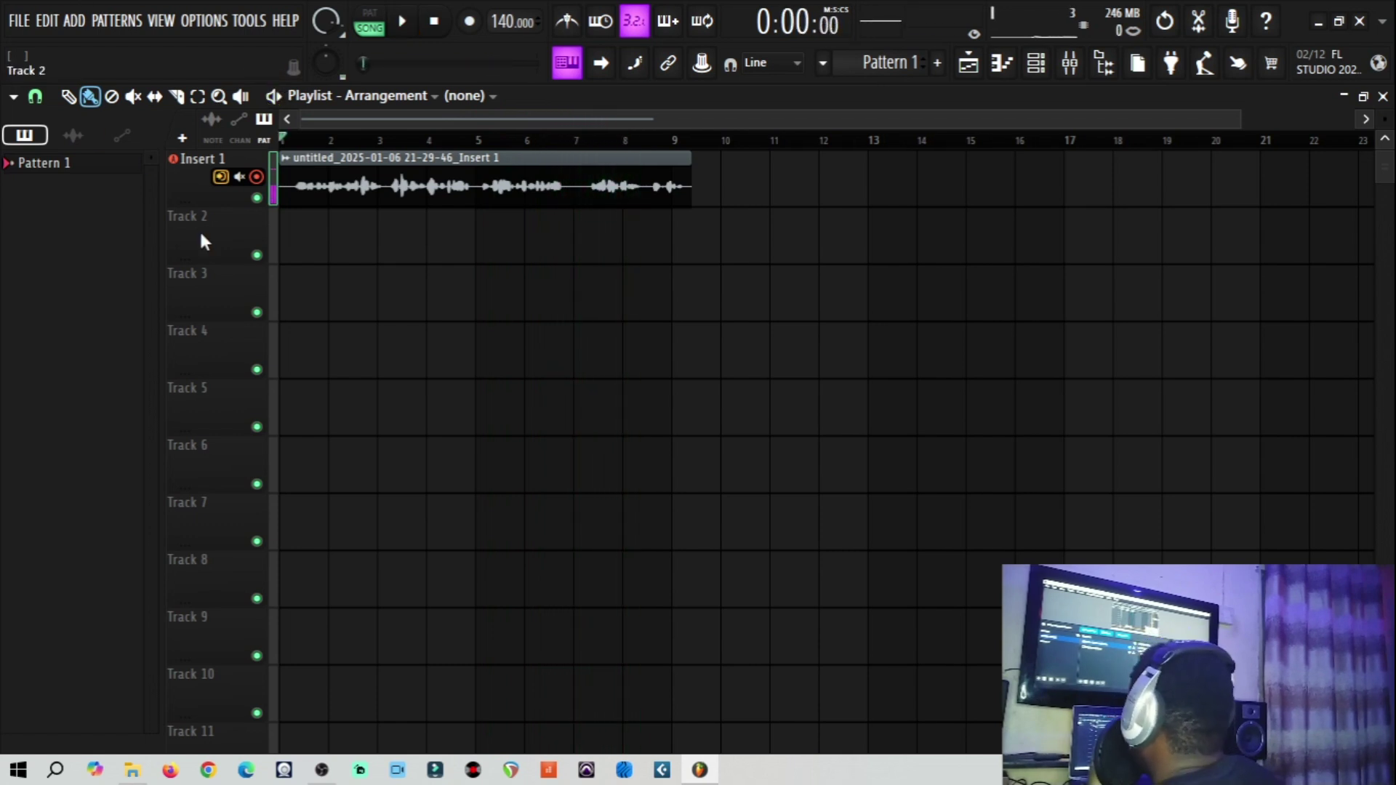
{"action": "key", "text": "F9"}
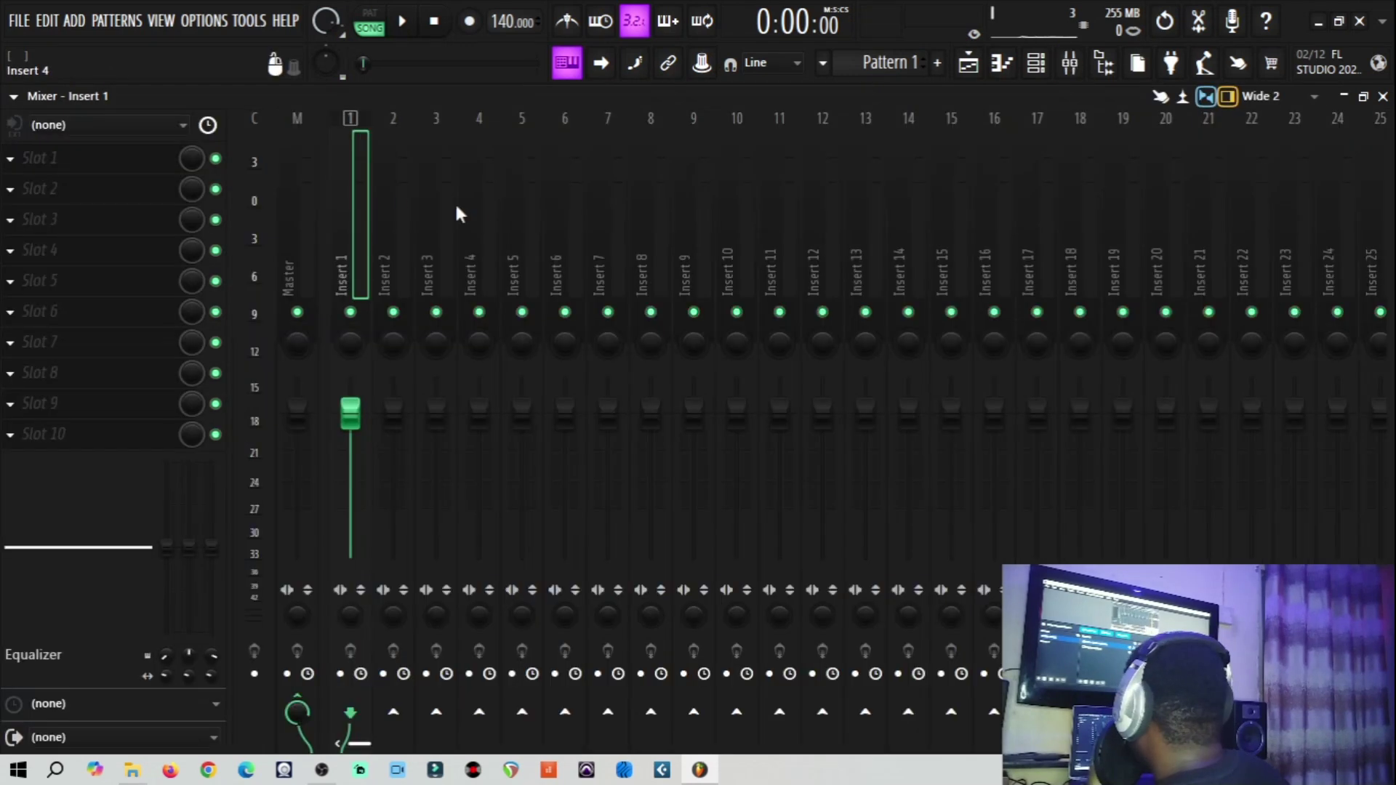
Step: Rename mixer Insert 1 to 'lesson'
{"action": "right_click", "coordinate": [359, 193]}
{"action": "left_click", "coordinate": [420, 135]}
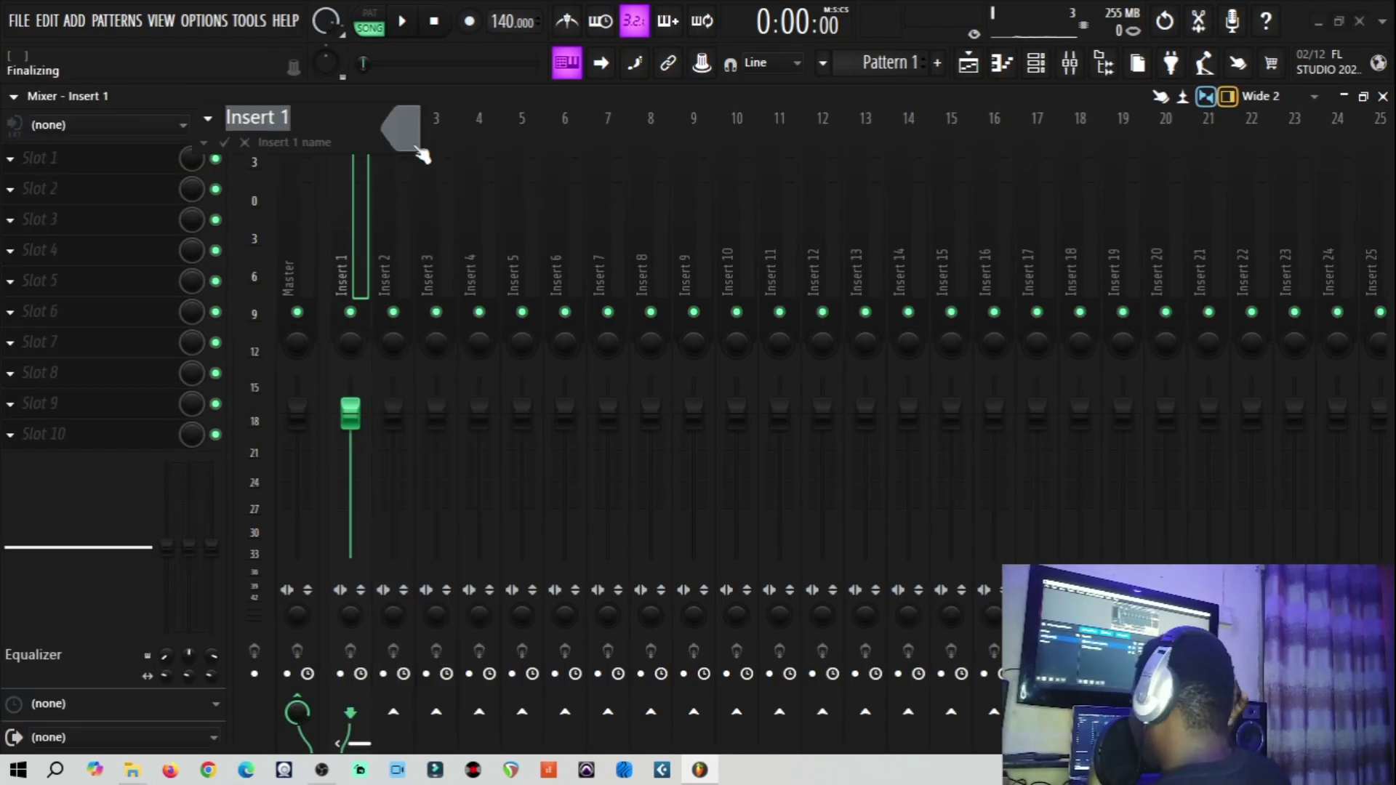
{"action": "type", "text": "less"}
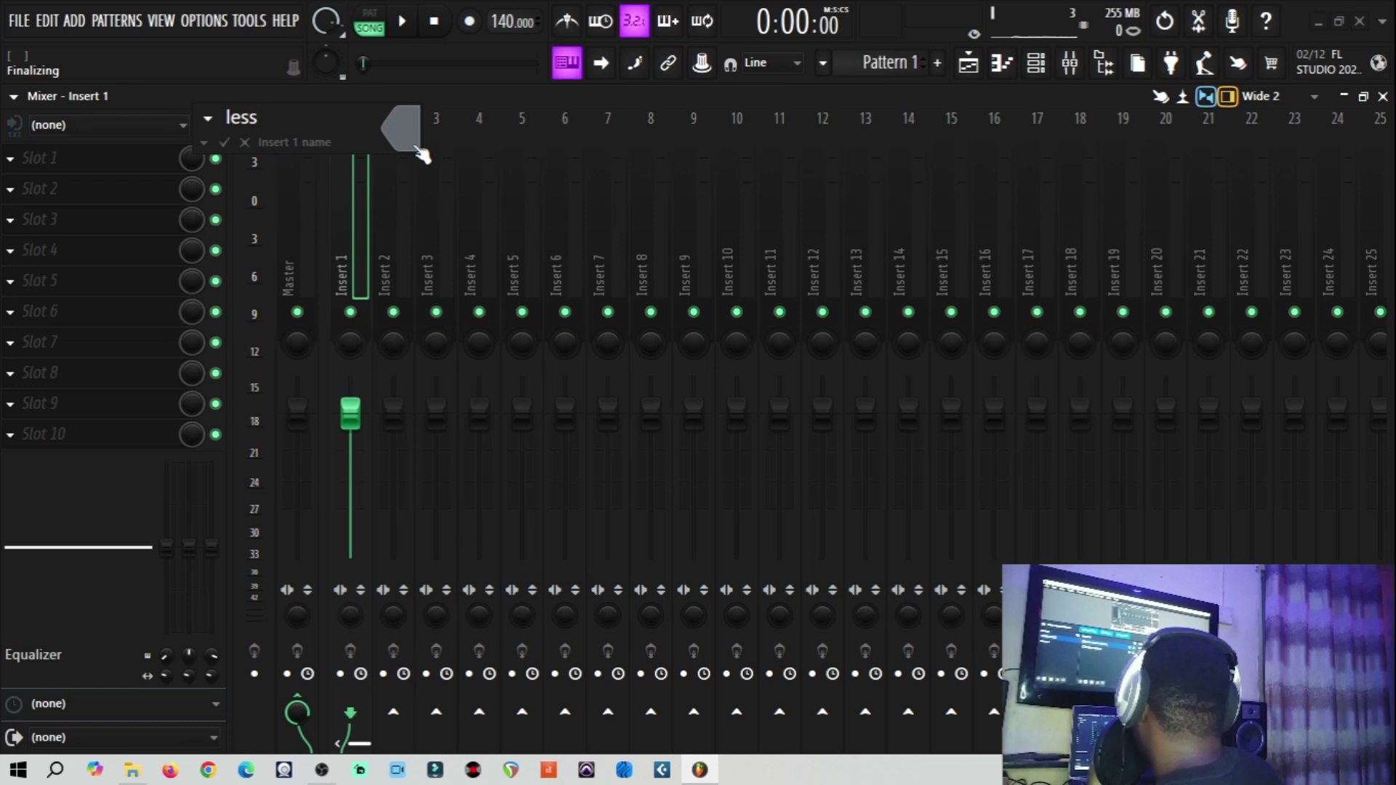
{"action": "type", "text": "on"}
{"action": "key", "text": "Return"}
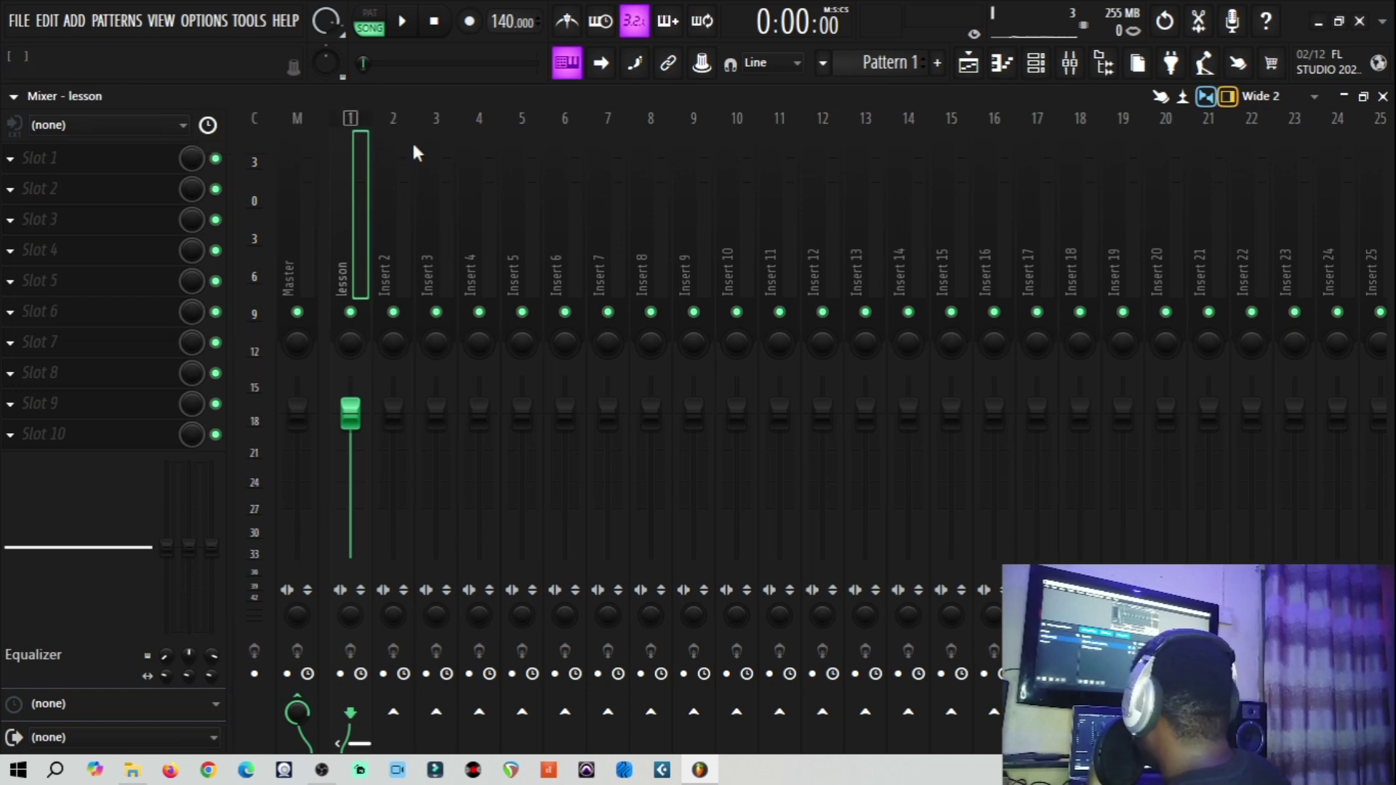
Step: Rename mixer Insert 2 to 'reverb'
{"action": "left_click", "coordinate": [389, 247]}
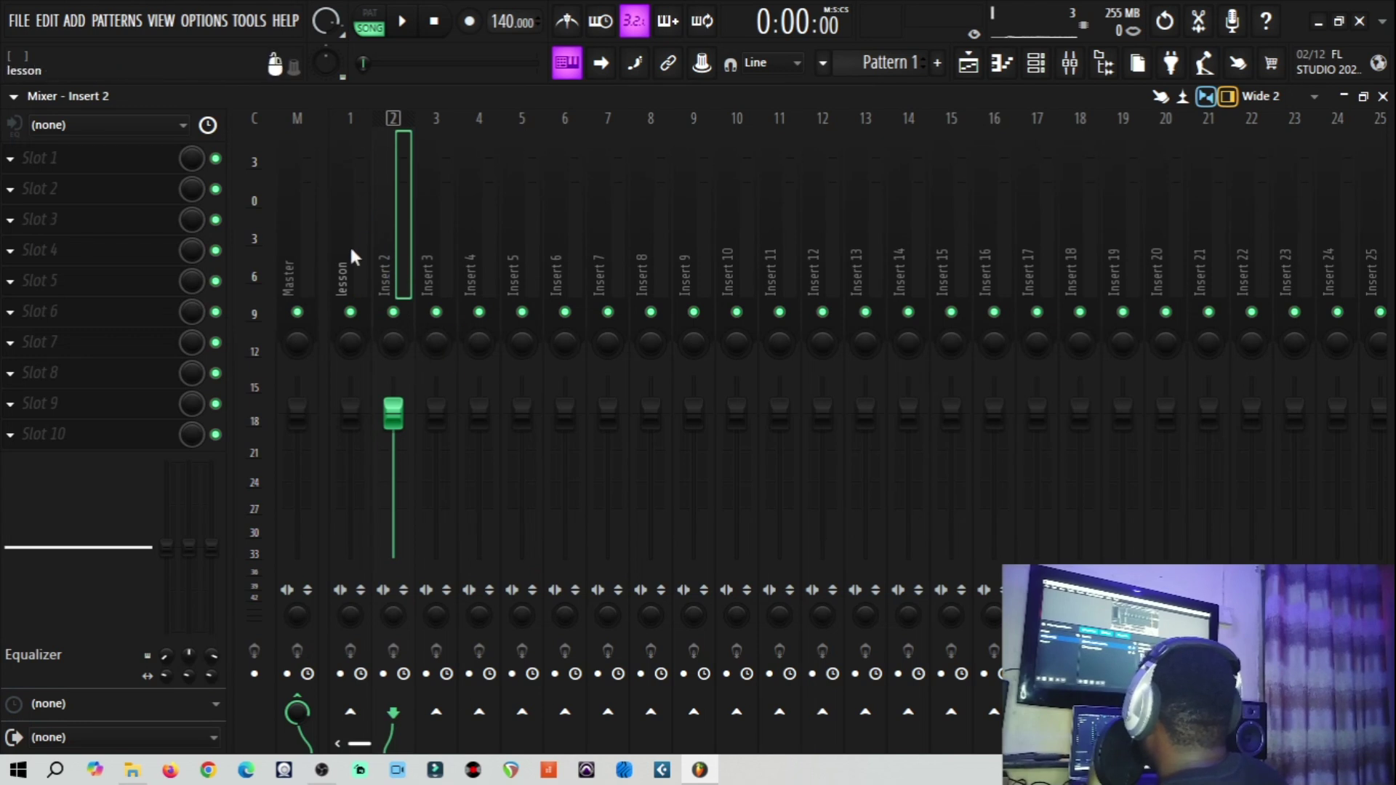
{"action": "right_click", "coordinate": [392, 243]}
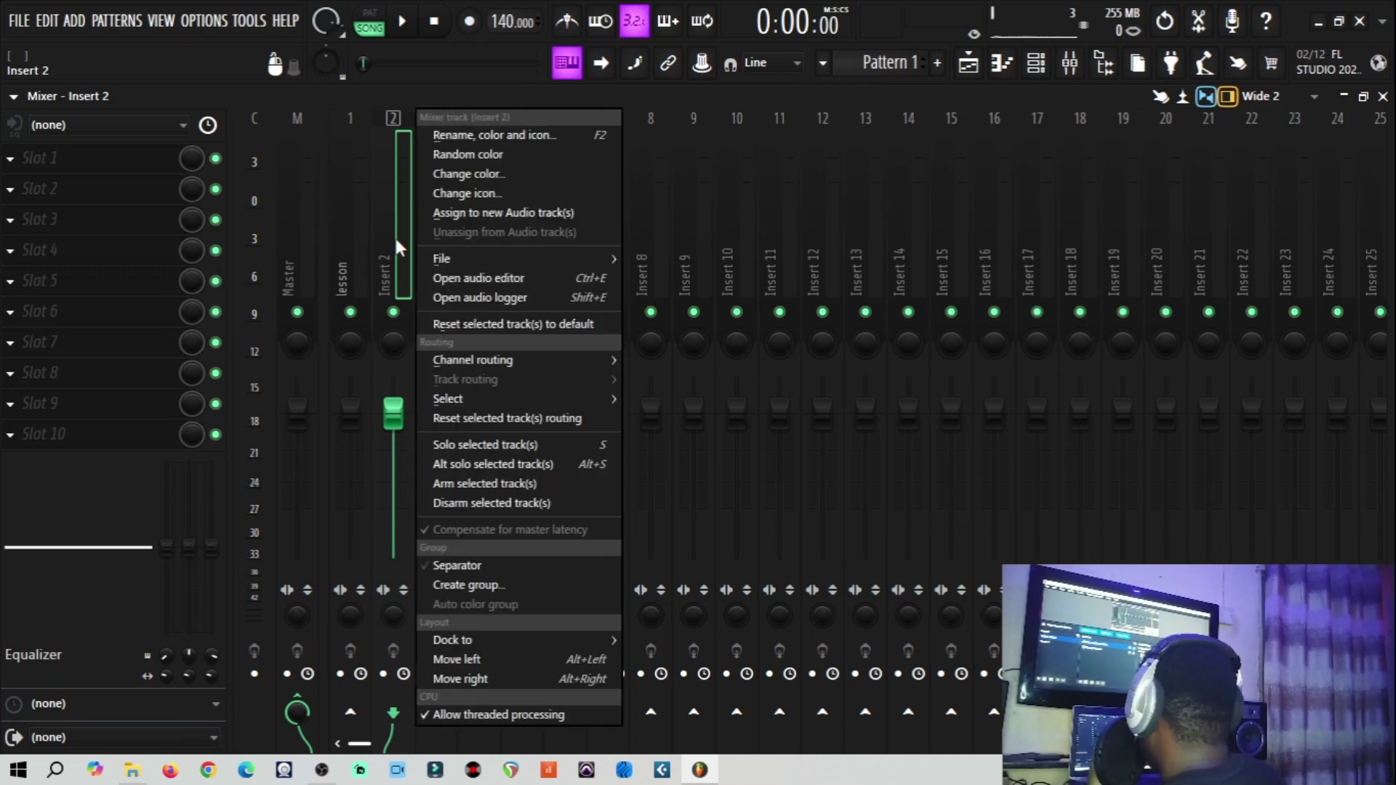
{"action": "left_click", "coordinate": [466, 138]}
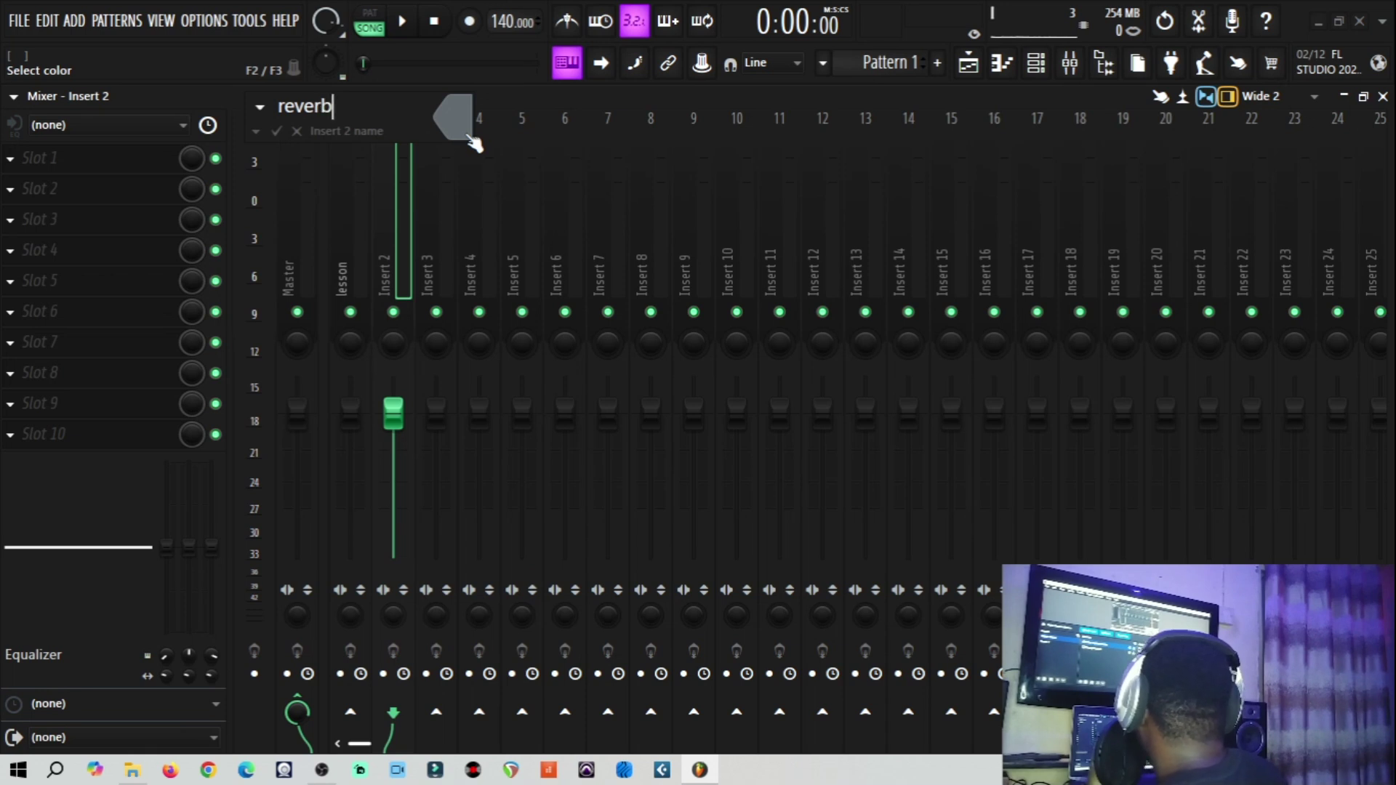
{"action": "left_click", "coordinate": [276, 131]}
Step: Rename mixer Insert 3 to 'delay'
{"action": "left_click", "coordinate": [442, 236]}
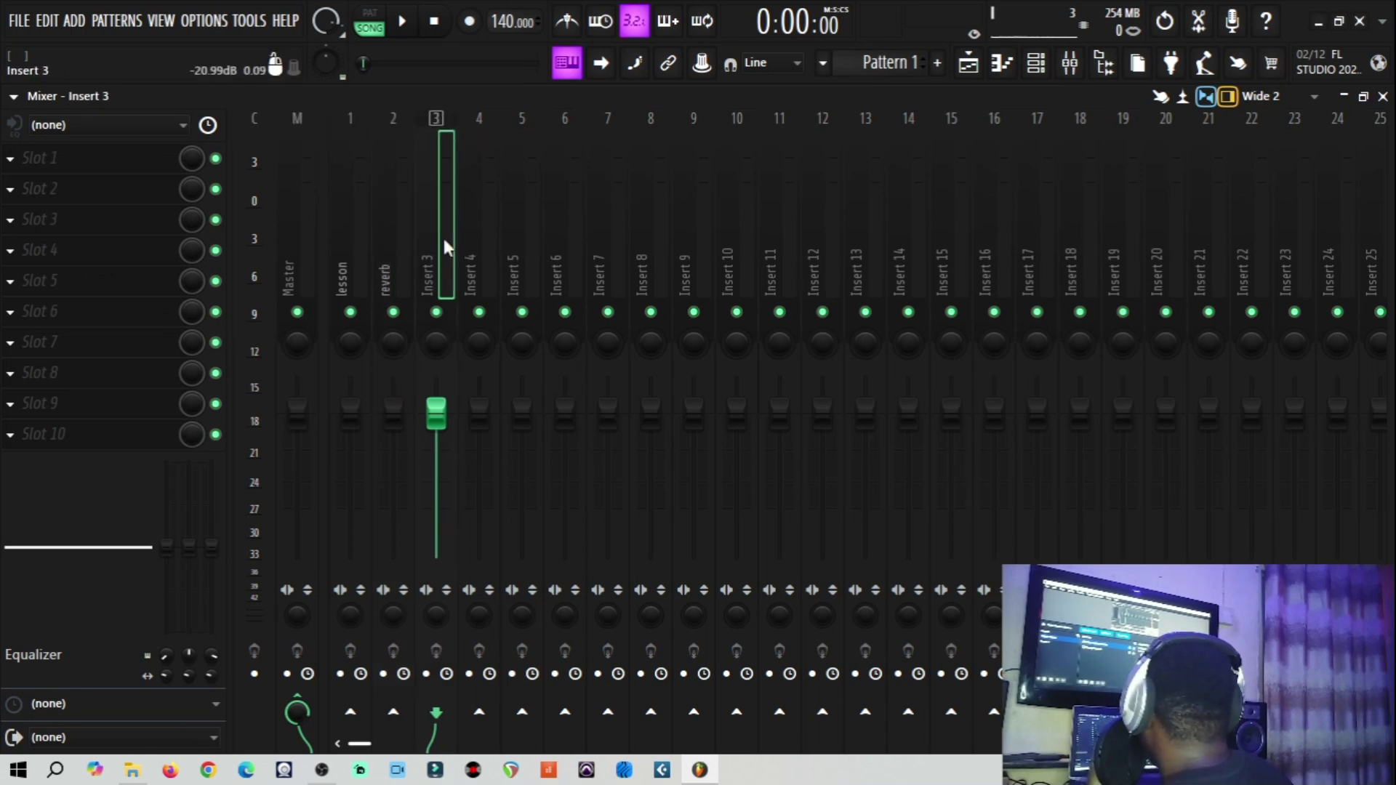
{"action": "right_click", "coordinate": [444, 247]}
{"action": "left_click", "coordinate": [509, 140]}
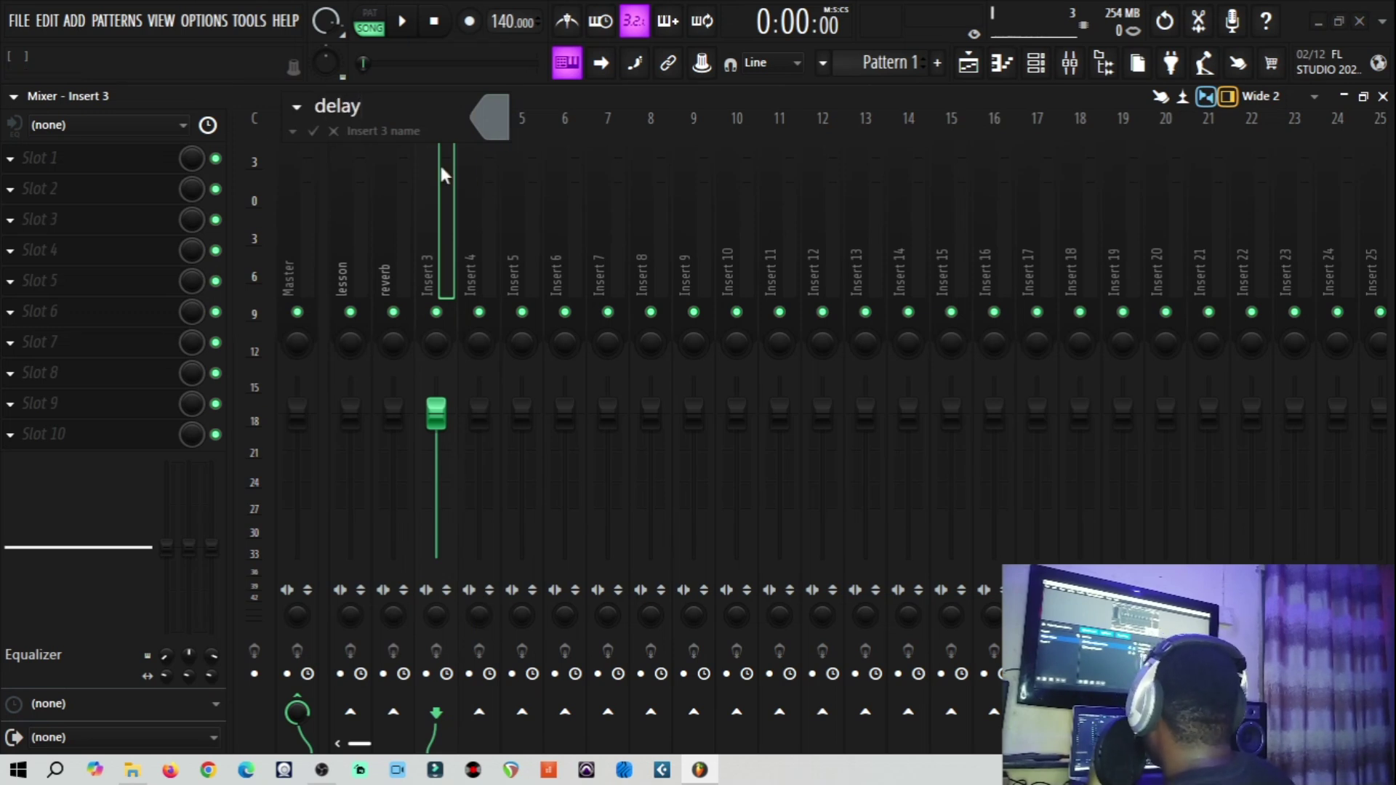
{"action": "left_click", "coordinate": [313, 131]}
{"action": "left_click", "coordinate": [404, 245]}
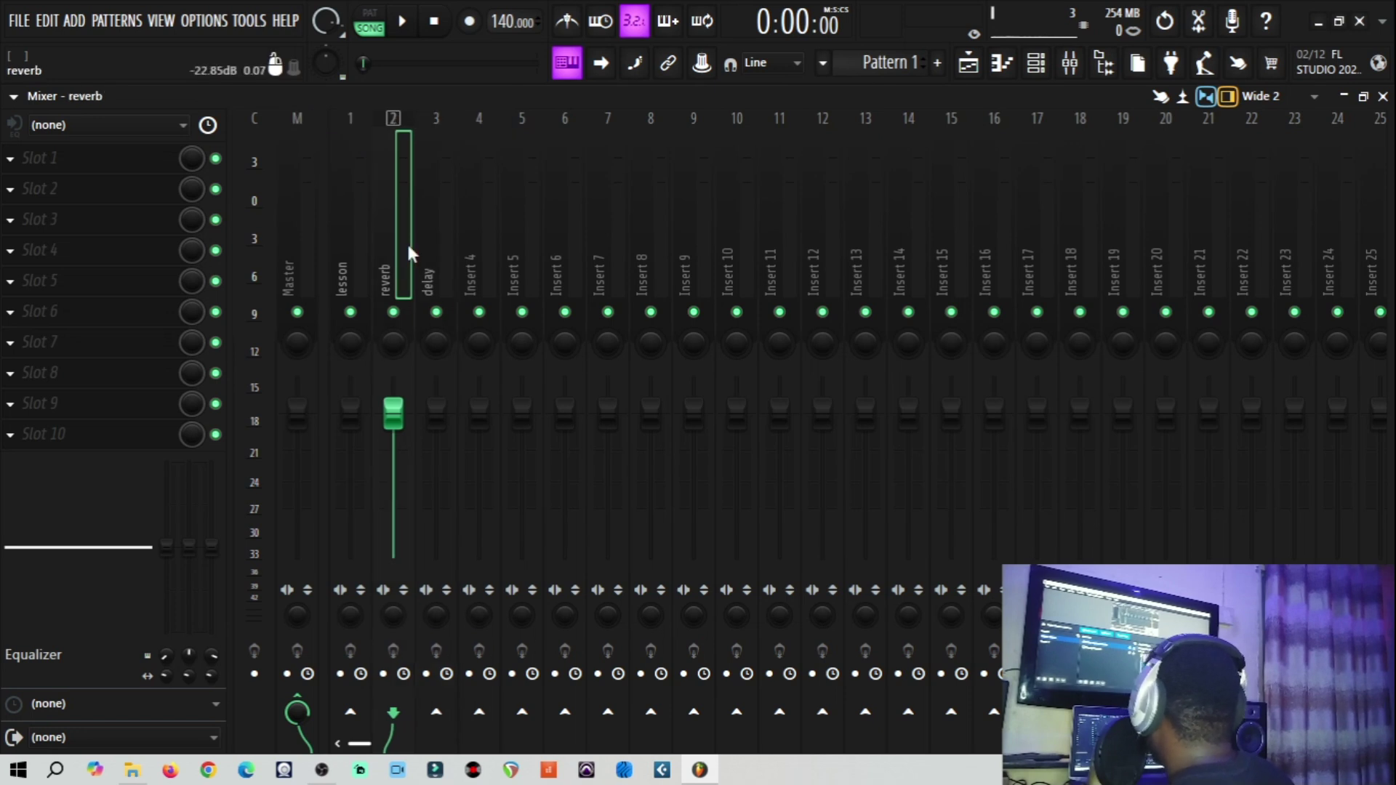
Step: Colour the reverb mixer track cadet blue
{"action": "right_click", "coordinate": [388, 217]}
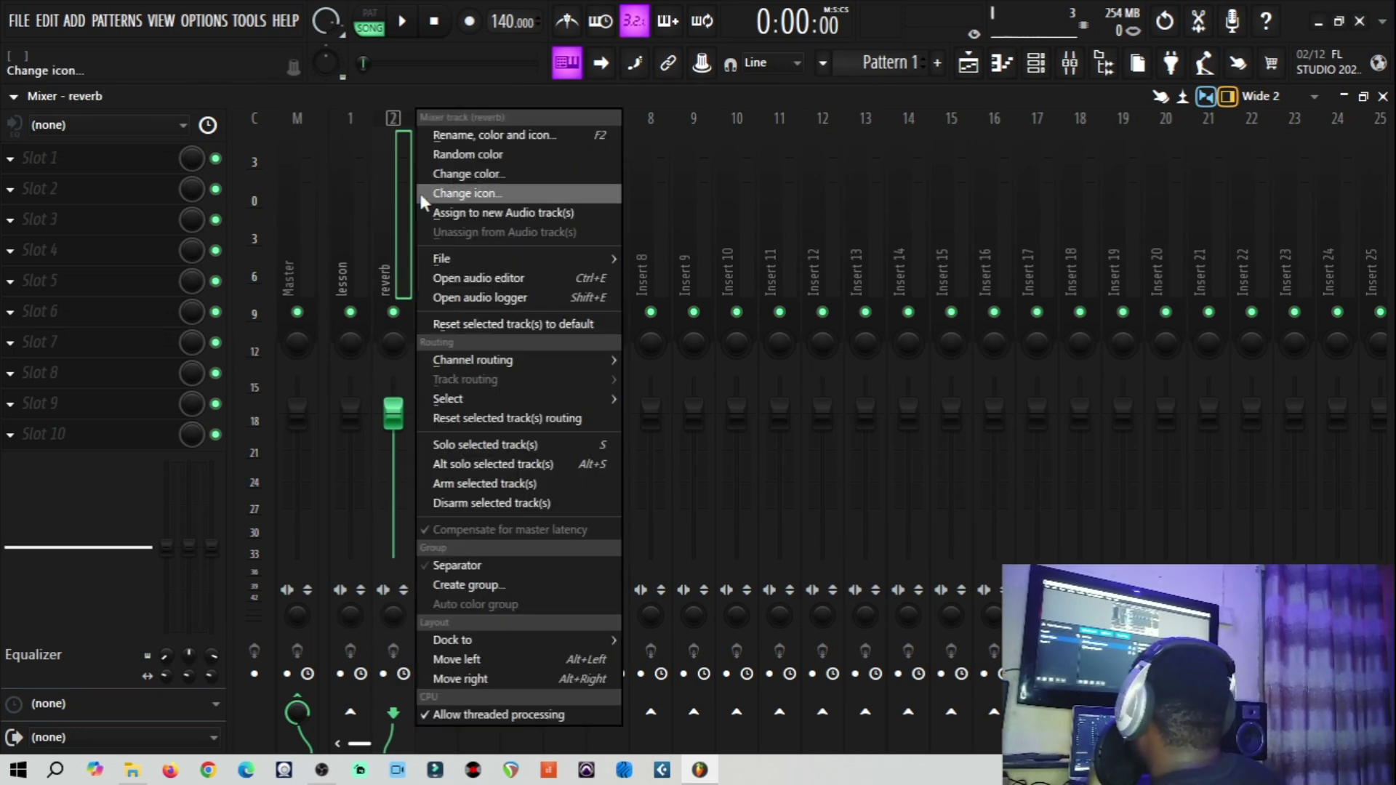
{"action": "left_click", "coordinate": [469, 176]}
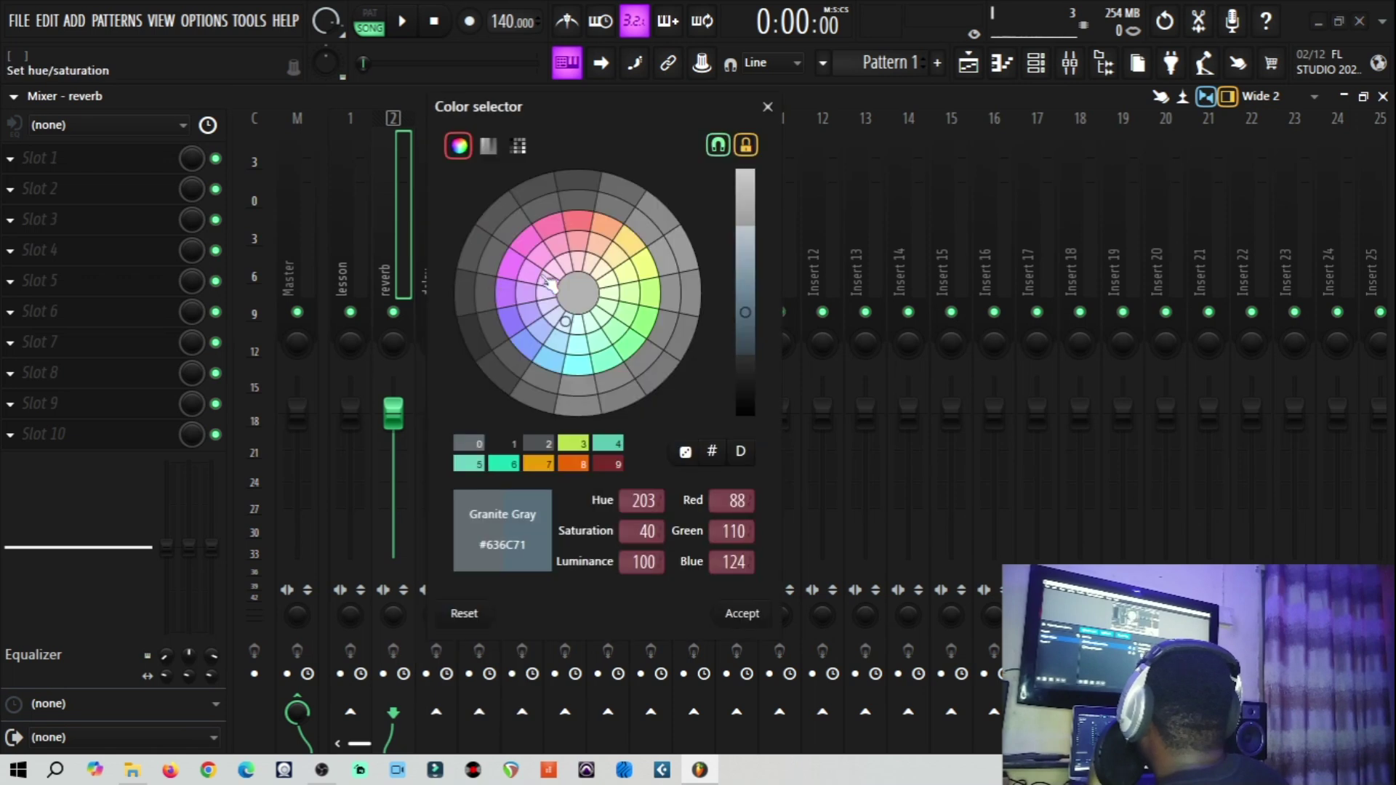
{"action": "left_click", "coordinate": [578, 222]}
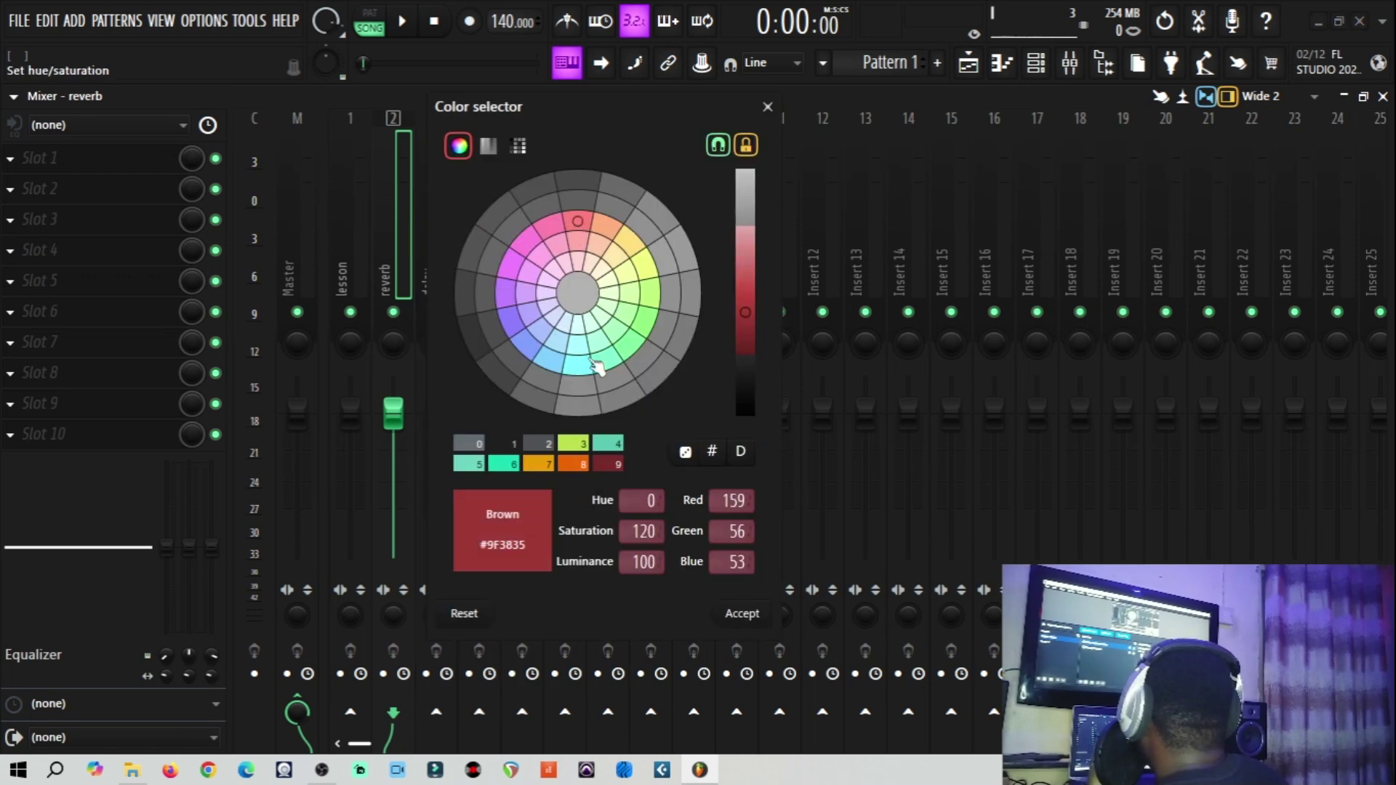
{"action": "left_click", "coordinate": [577, 344]}
{"action": "key", "text": "Return"}
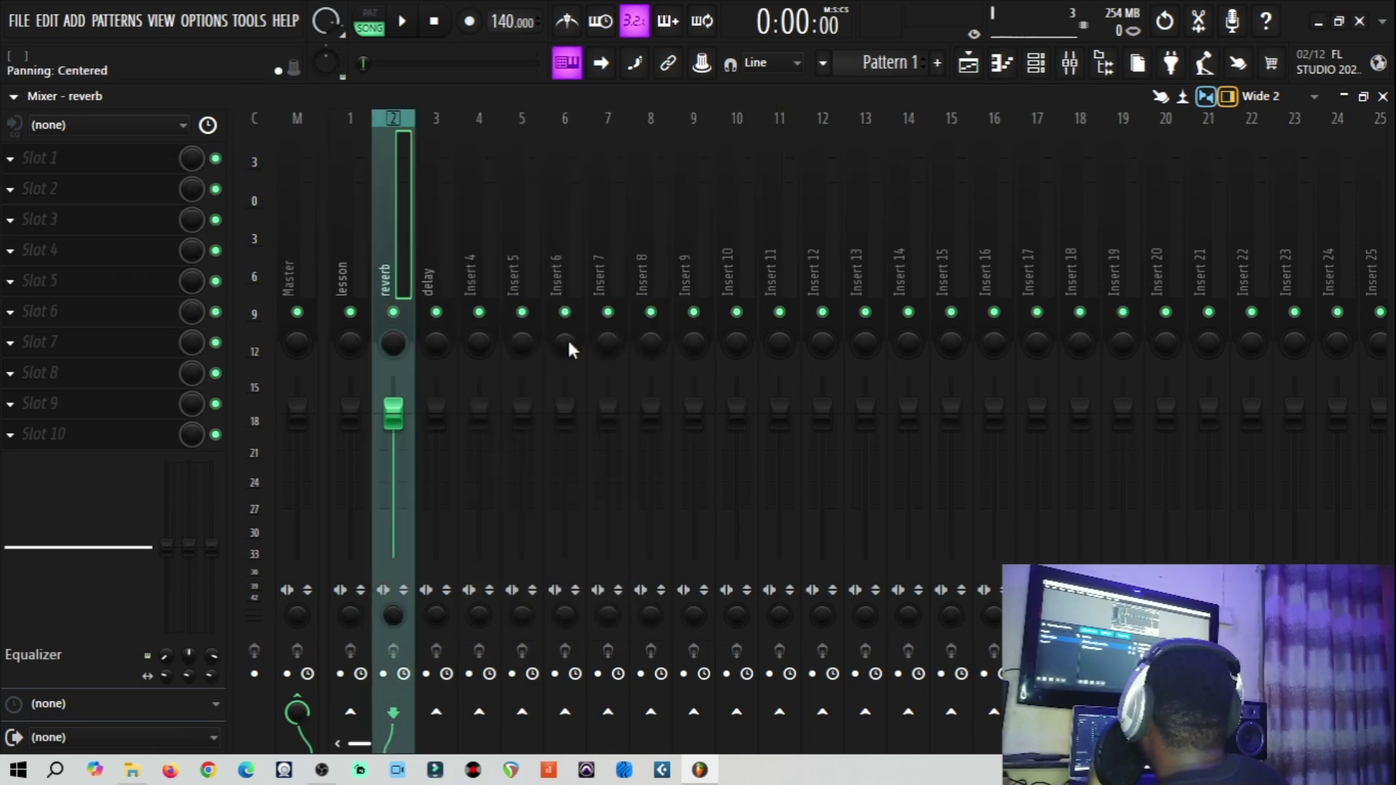
Step: Bring up the delay track's colour chooser and cancel it, leaving the colour unchanged
{"action": "right_click", "coordinate": [420, 222]}
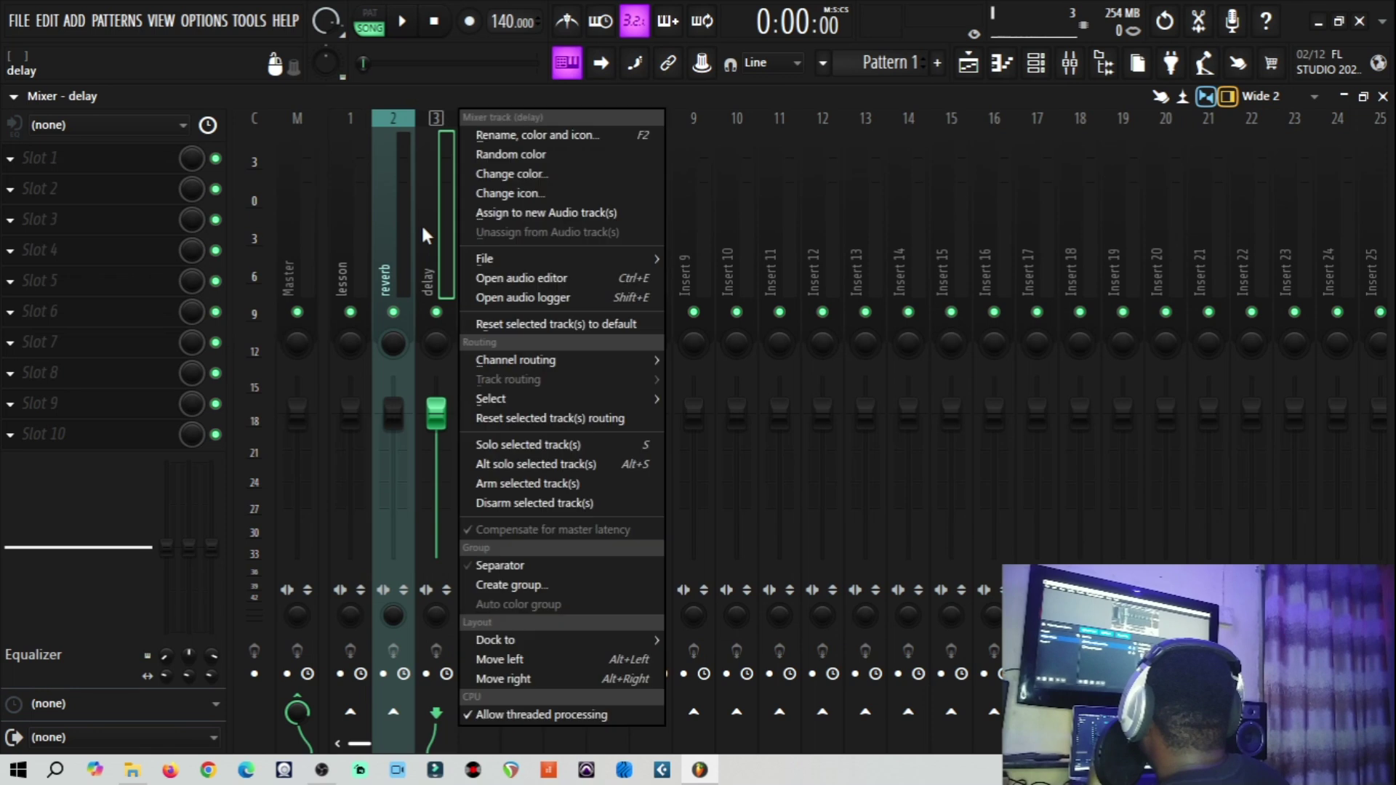
{"action": "left_click", "coordinate": [516, 173]}
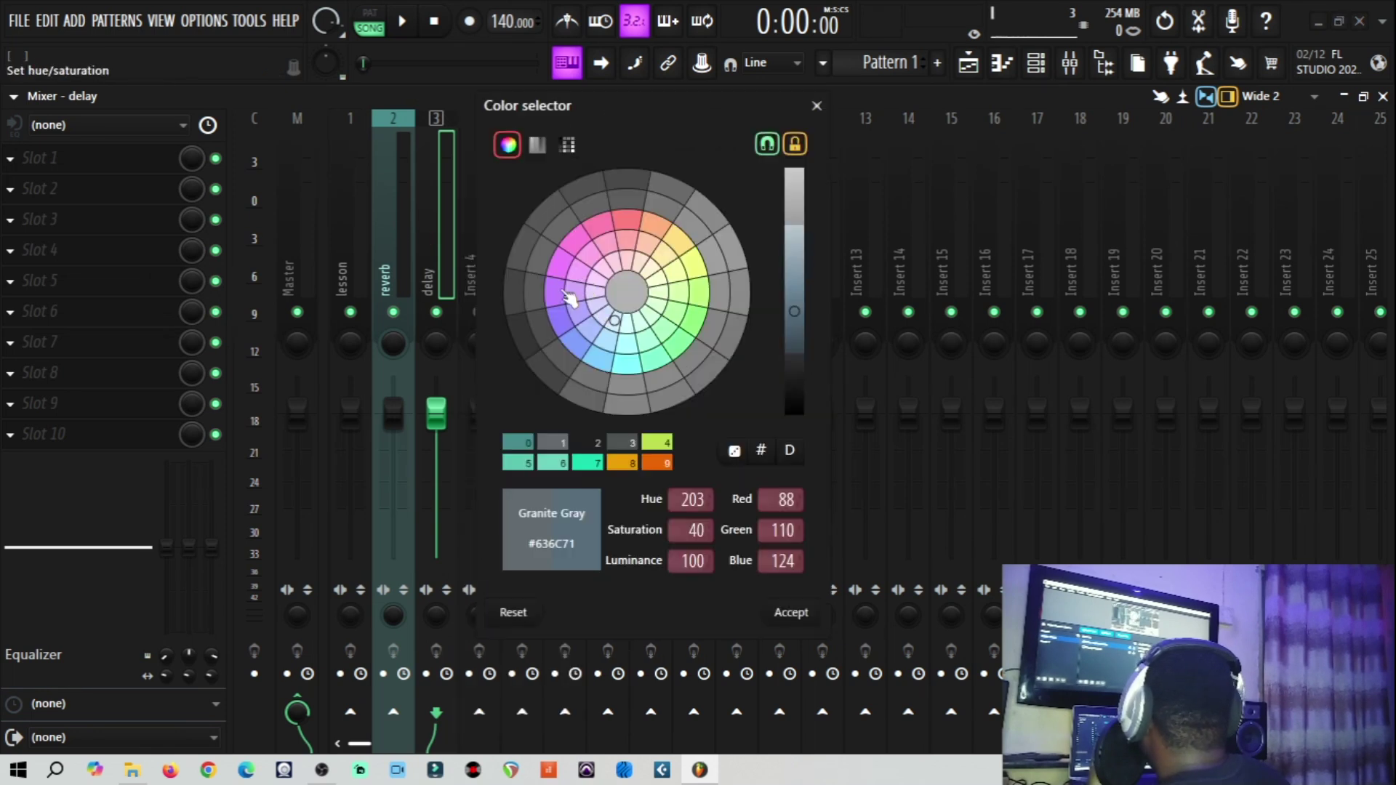
{"action": "key", "text": "Escape"}
{"action": "left_click", "coordinate": [394, 212]}
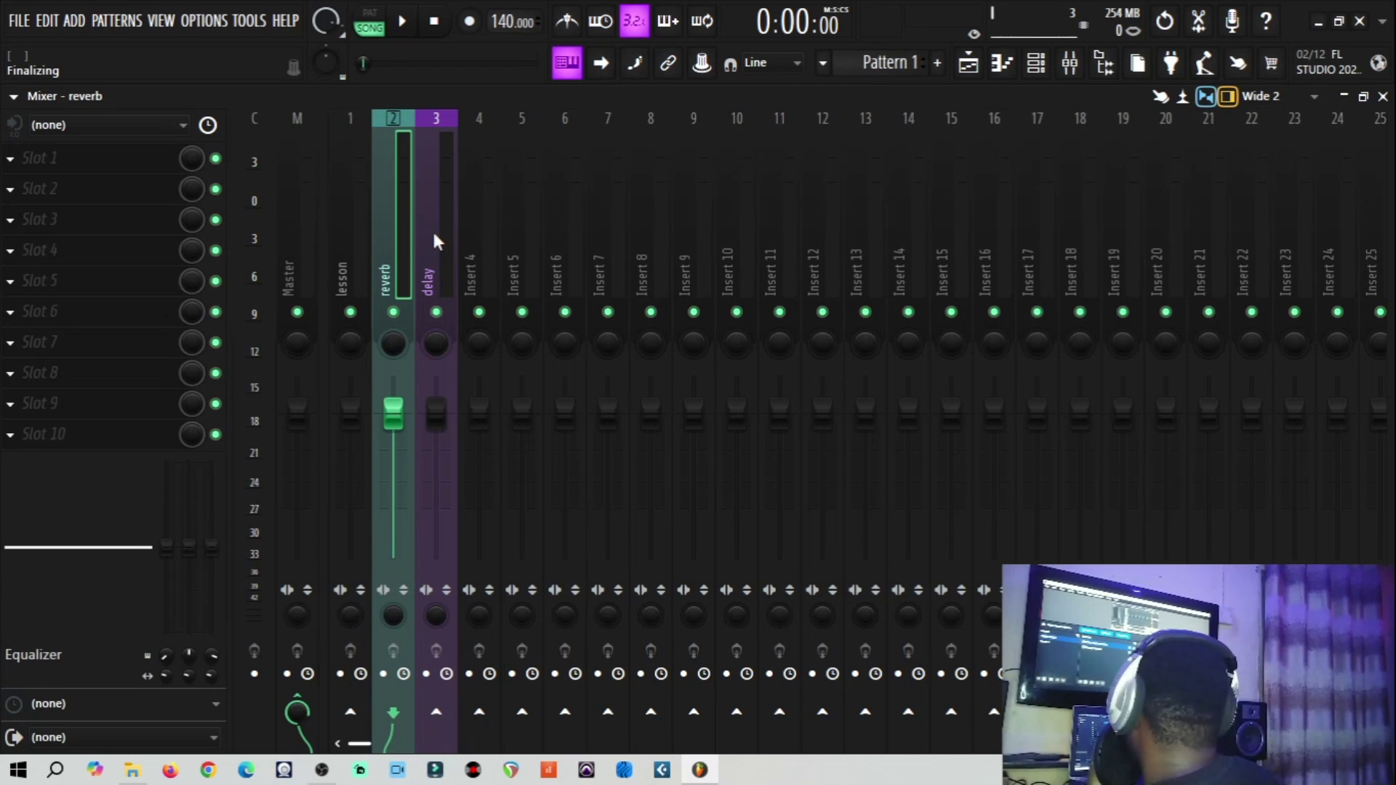
Step: Dock the reverb track to the right side of the mixer
{"action": "right_click", "coordinate": [391, 270]}
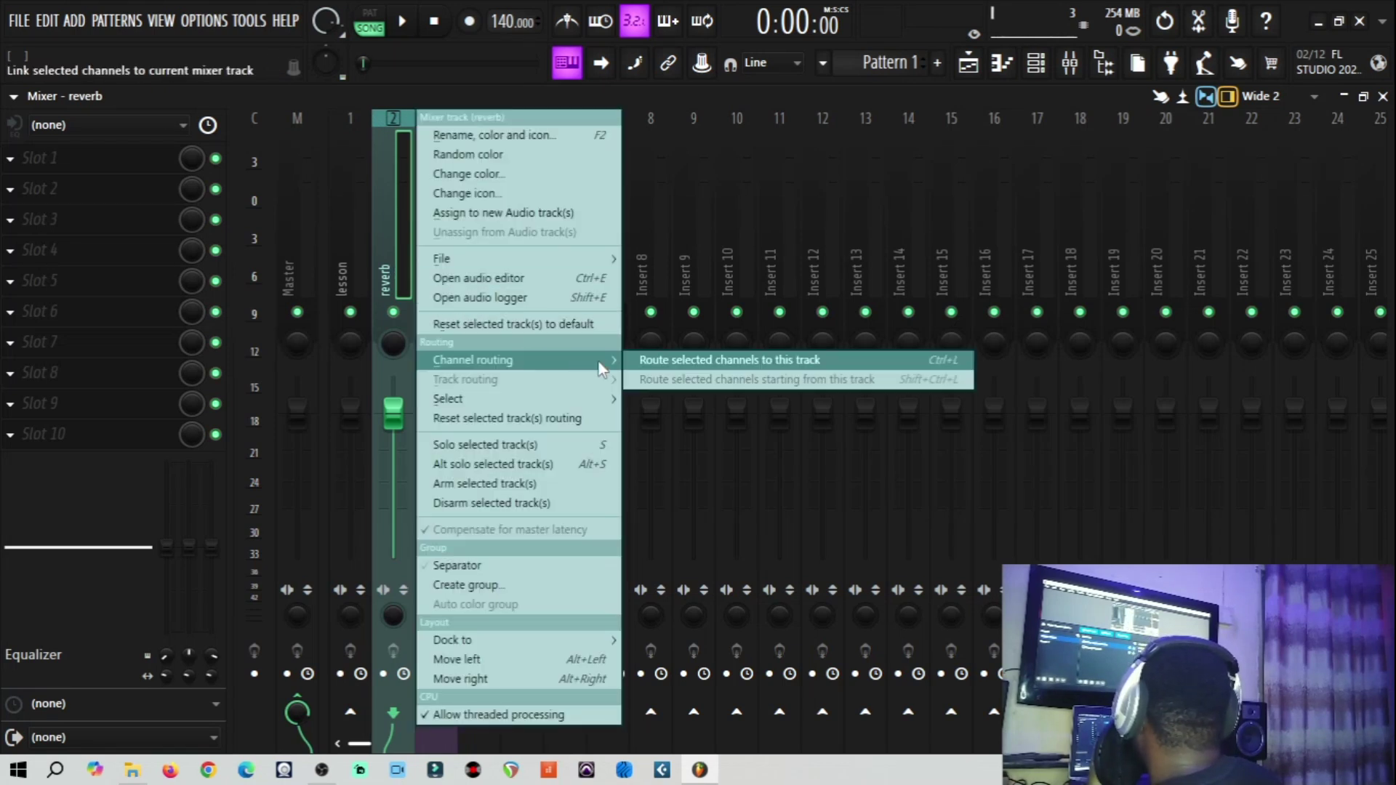
{"action": "mouse_move", "coordinate": [574, 644]}
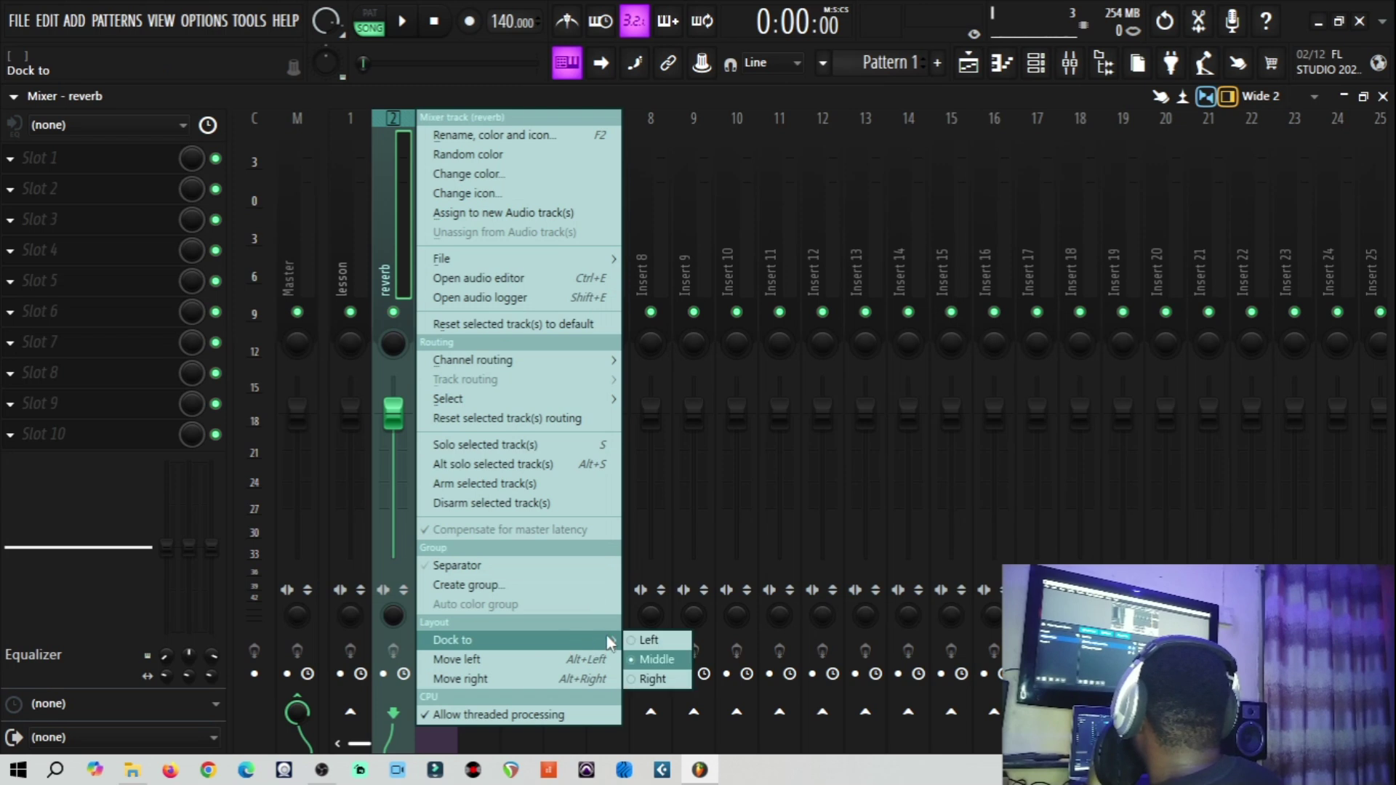
{"action": "left_click", "coordinate": [653, 677]}
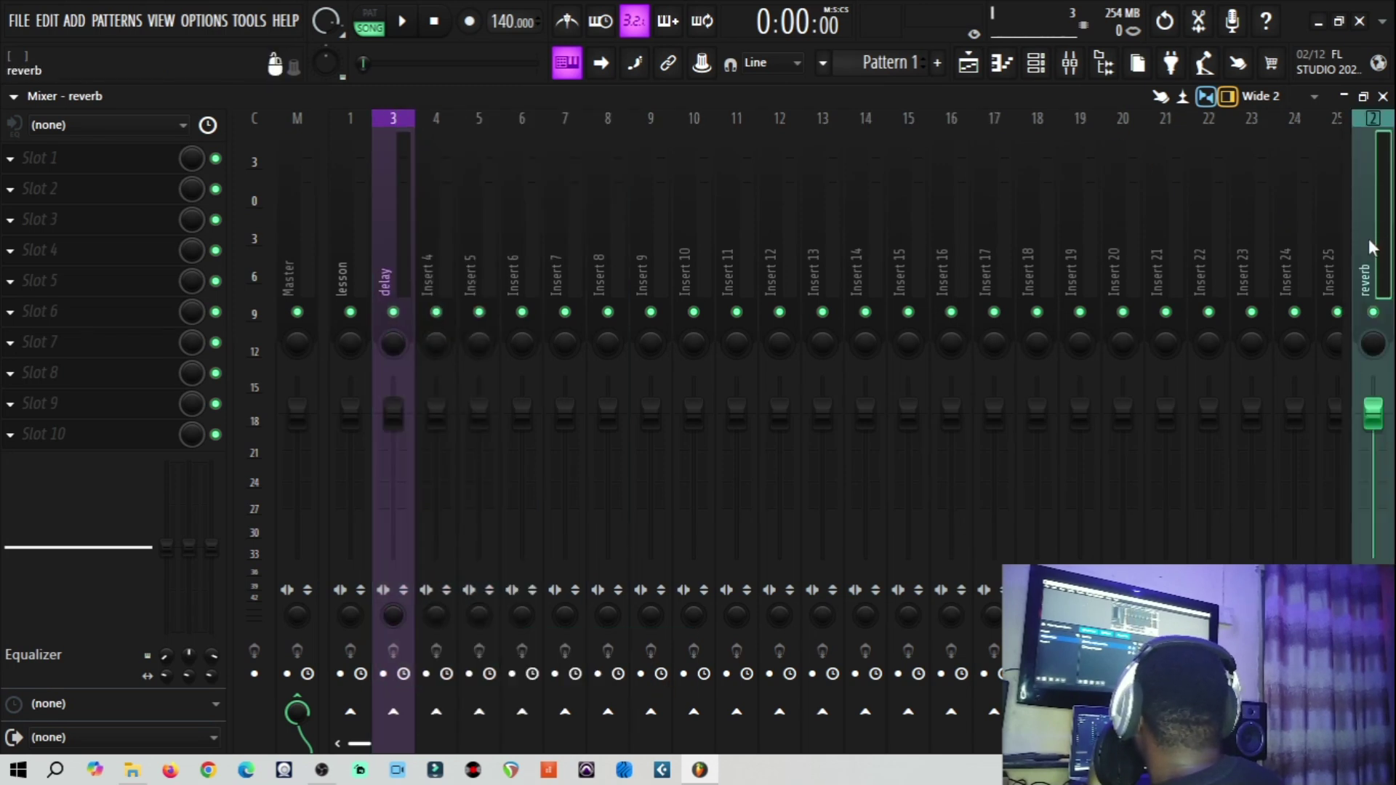
Step: Dock the delay track to the right side too, then scroll the mixer to check
{"action": "left_click", "coordinate": [385, 229]}
{"action": "right_click", "coordinate": [383, 225]}
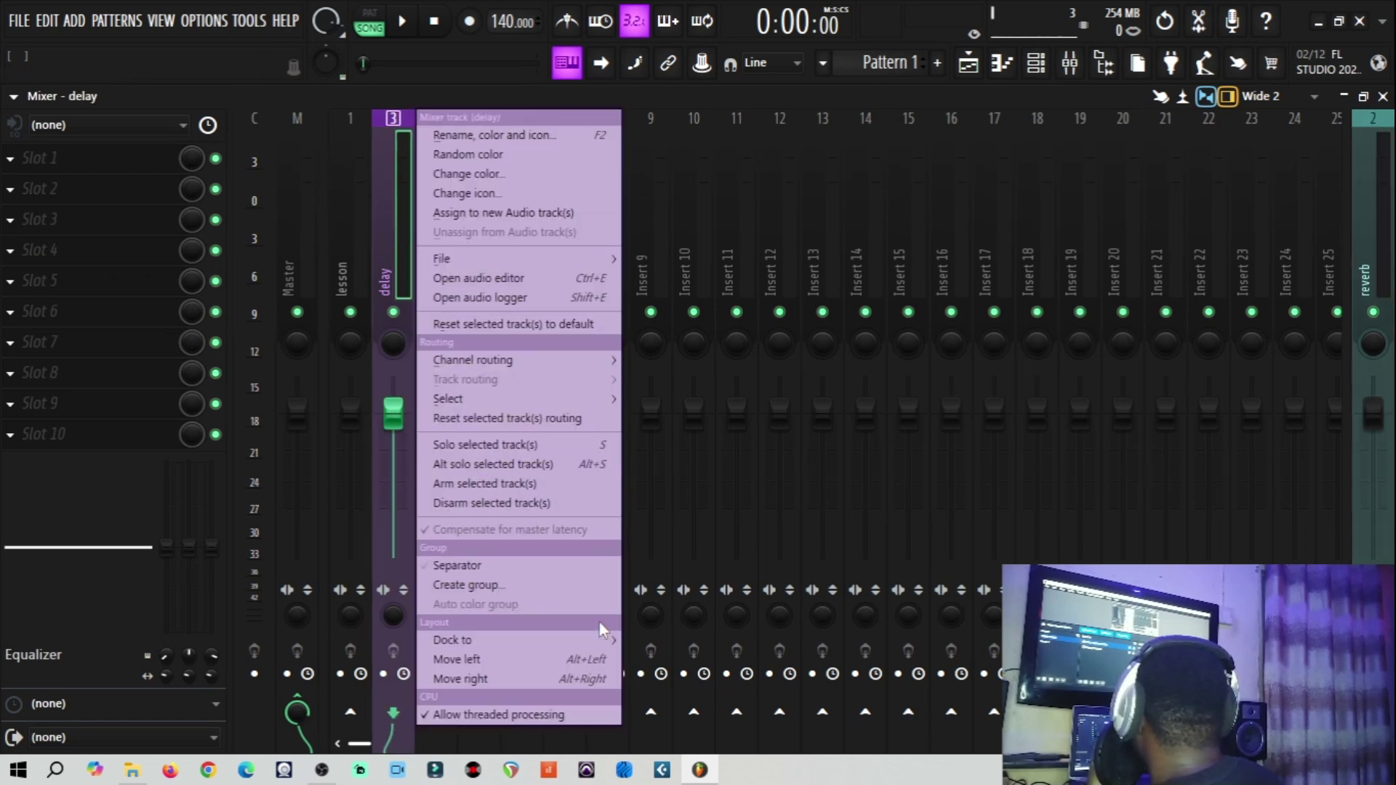
{"action": "mouse_move", "coordinate": [606, 641]}
{"action": "left_click", "coordinate": [672, 679]}
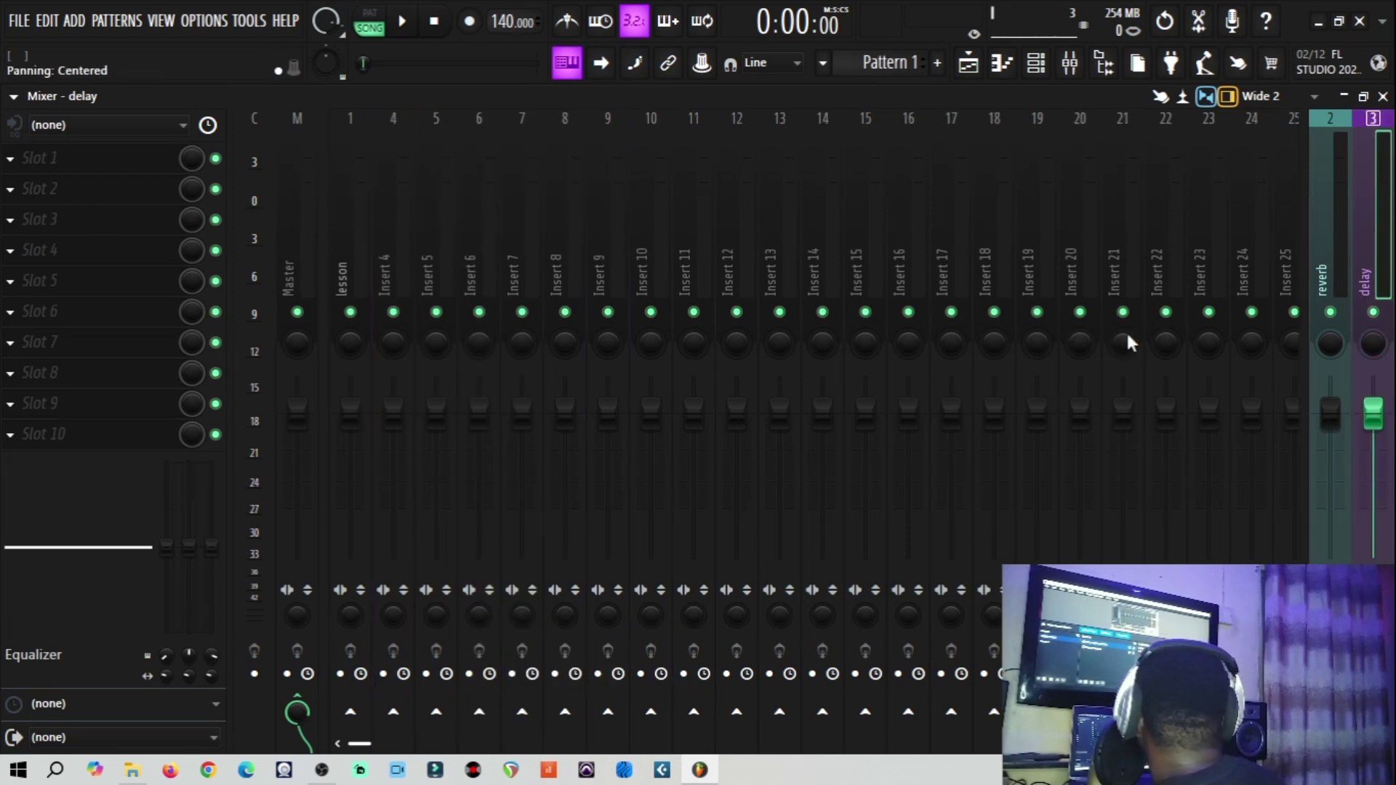
{"action": "scroll", "coordinate": [1029, 268], "scroll_direction": "down", "scroll_amount": 10}
{"action": "scroll", "coordinate": [1128, 231], "scroll_direction": "down", "scroll_amount": 5}
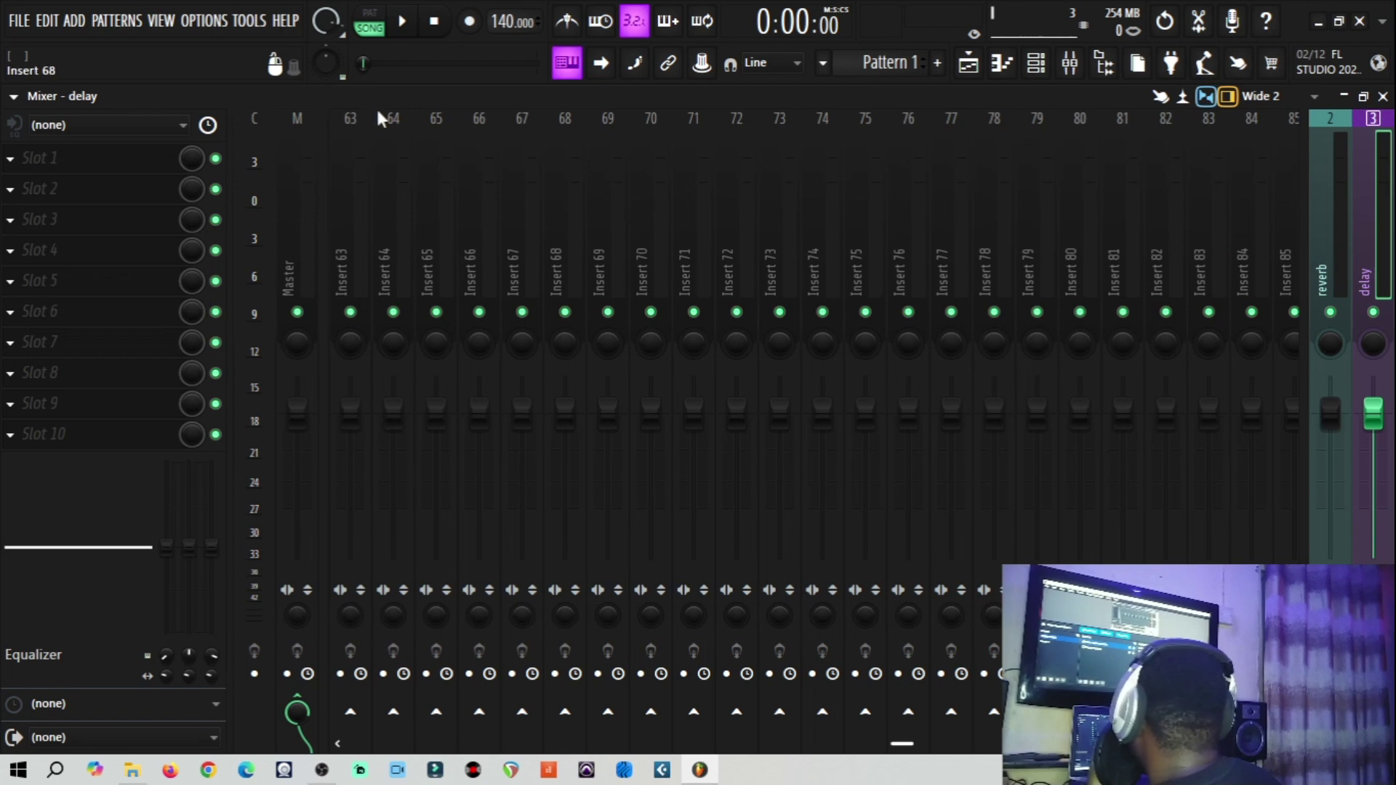
{"action": "scroll", "coordinate": [407, 196], "scroll_direction": "up", "scroll_amount": 14}
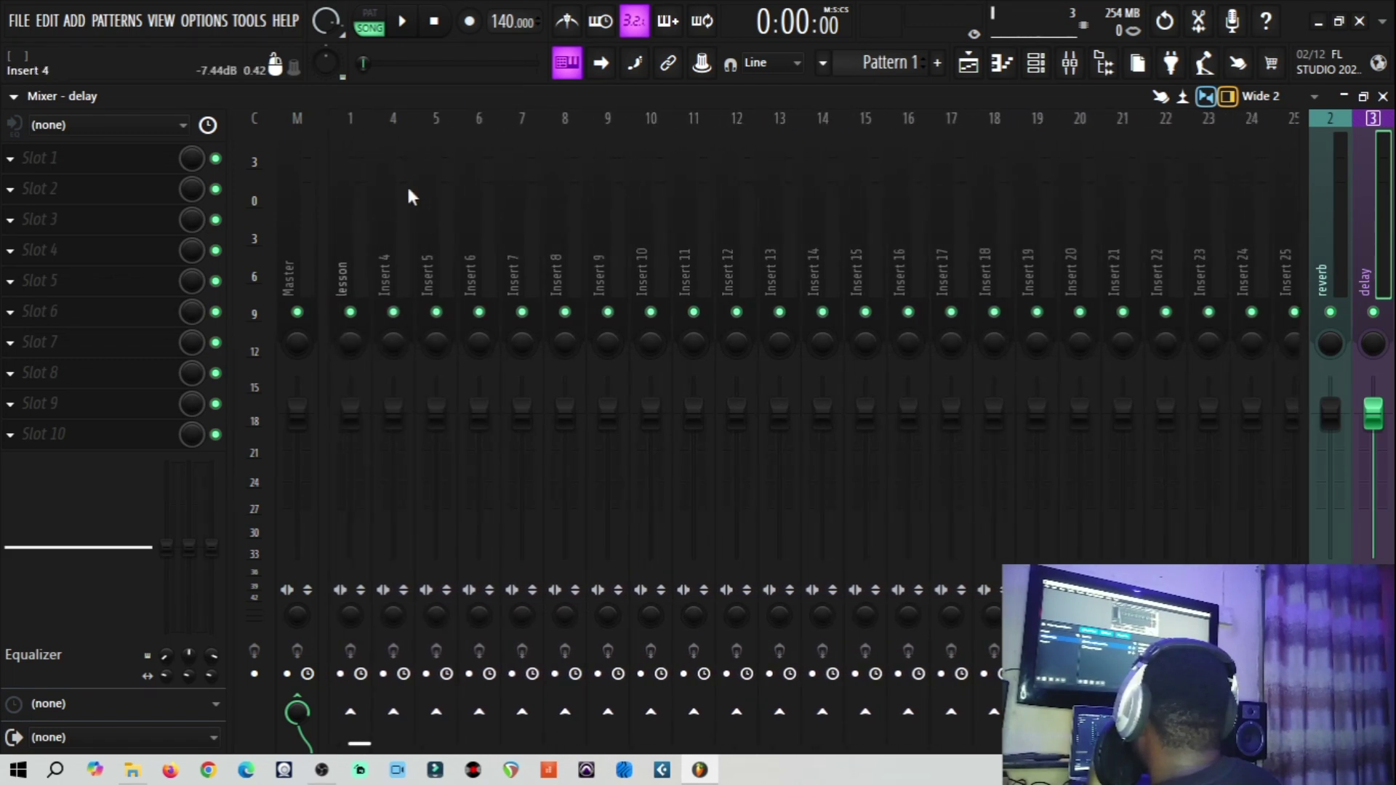
Step: Give the lesson mixer track a pink colour from the colour wheel
{"action": "left_click", "coordinate": [363, 255]}
{"action": "right_click", "coordinate": [361, 253]}
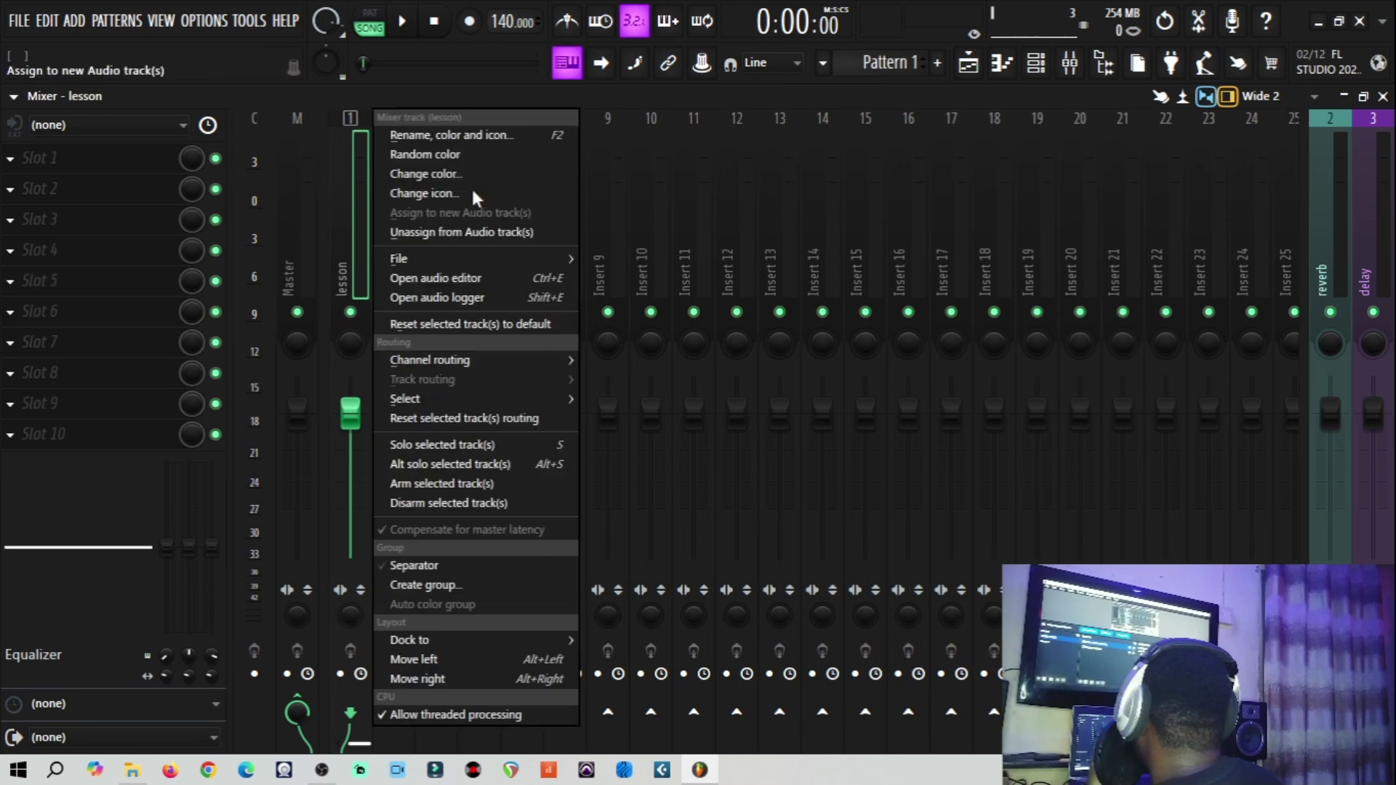
{"action": "left_click", "coordinate": [465, 173]}
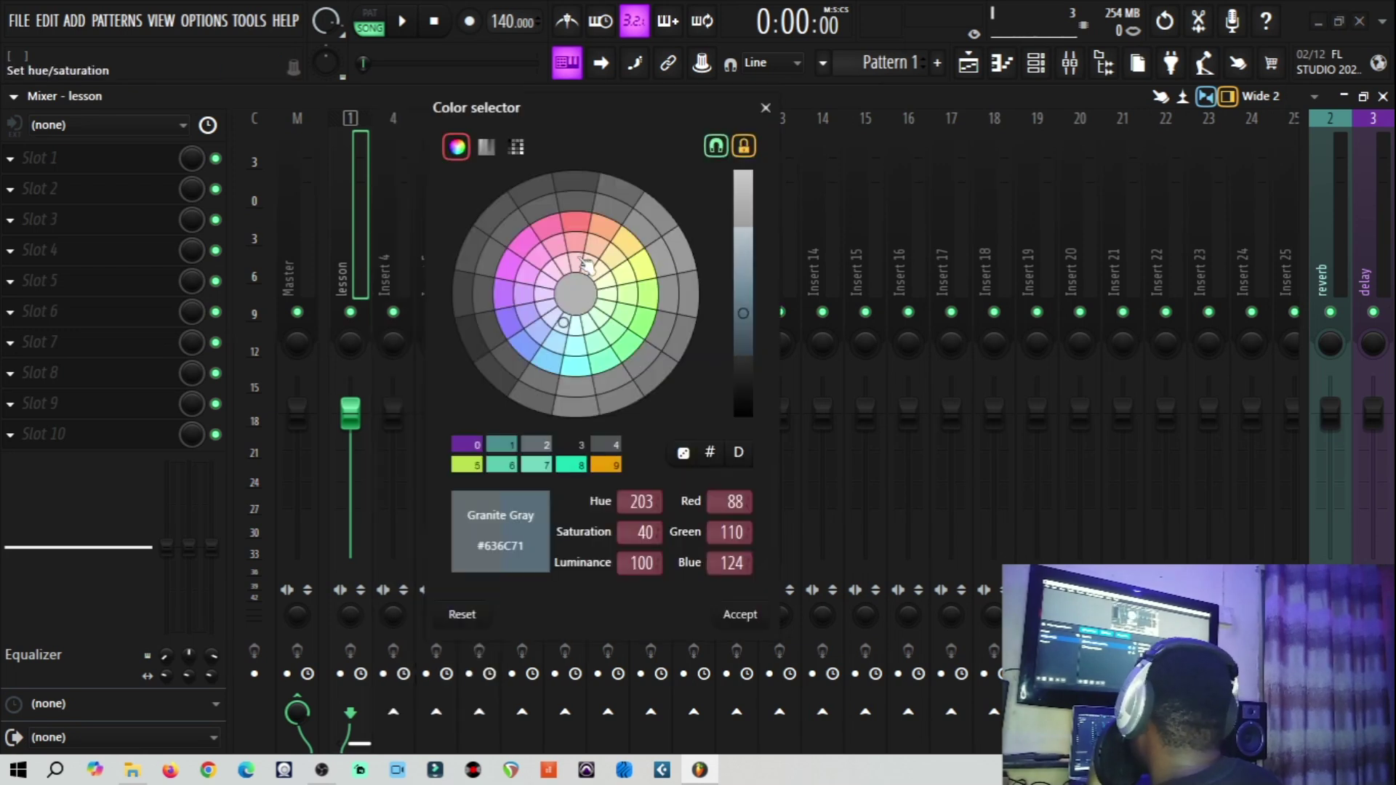
{"action": "left_click", "coordinate": [560, 234]}
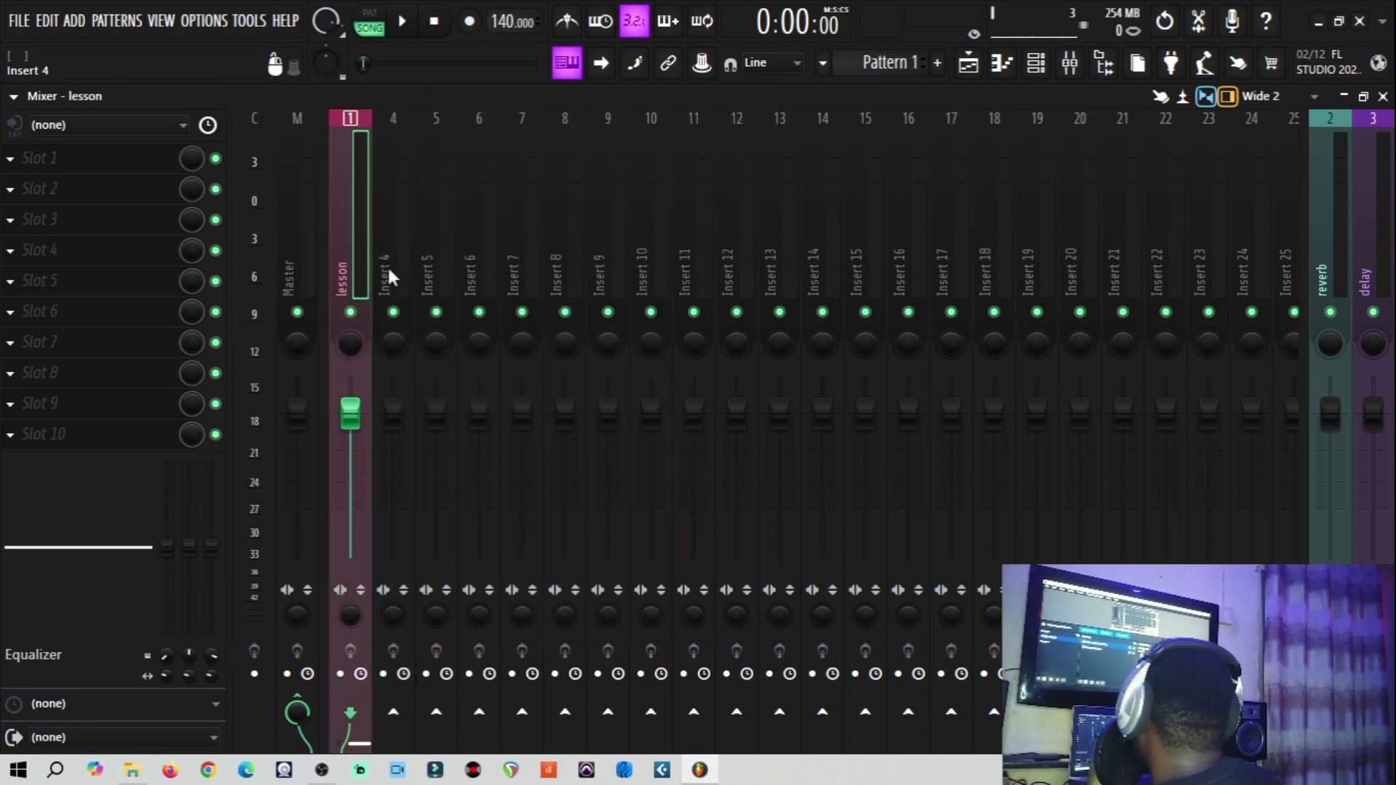
{"action": "left_click", "coordinate": [1337, 256]}
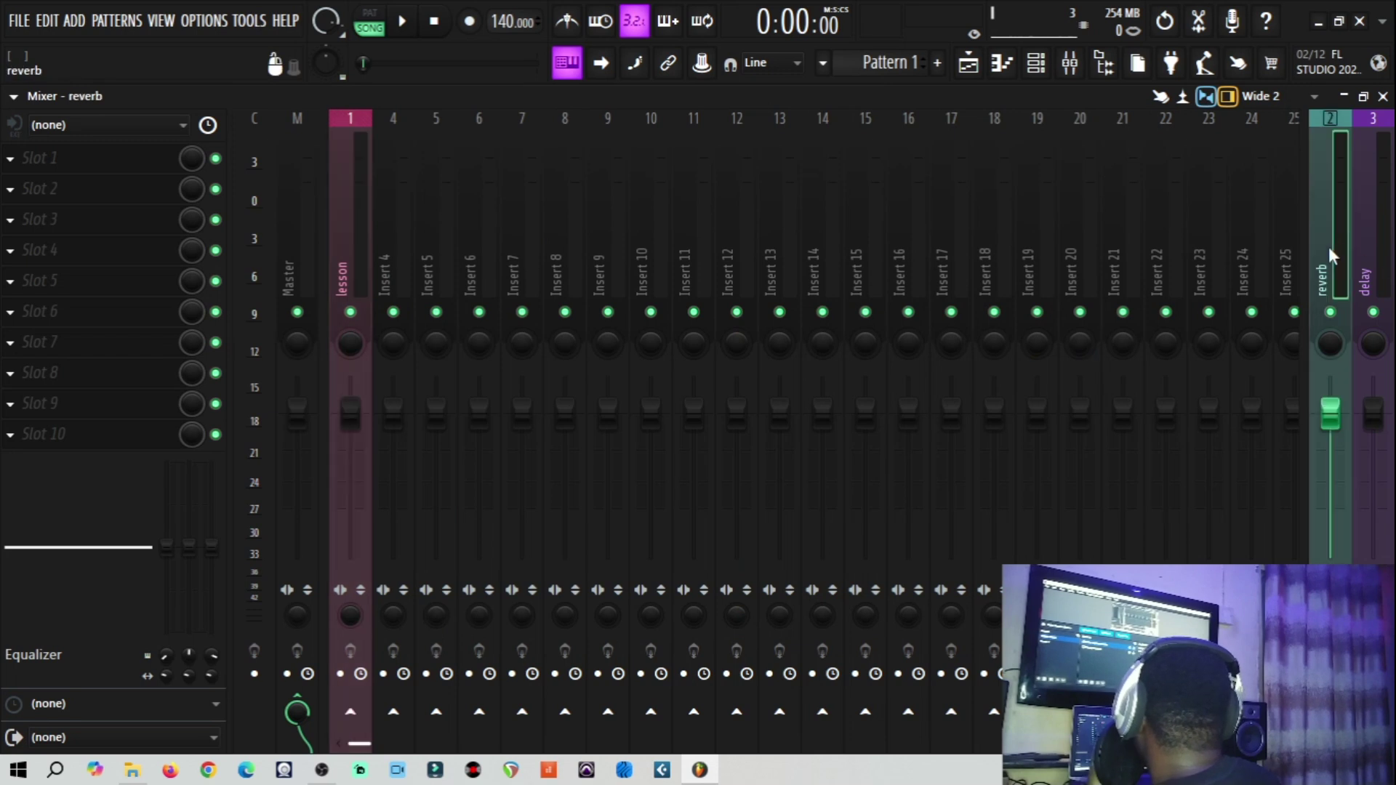
Step: Load ValhallaVintageVerb into Slot 1 of the reverb track and close its plugin window
{"action": "left_click", "coordinate": [102, 159]}
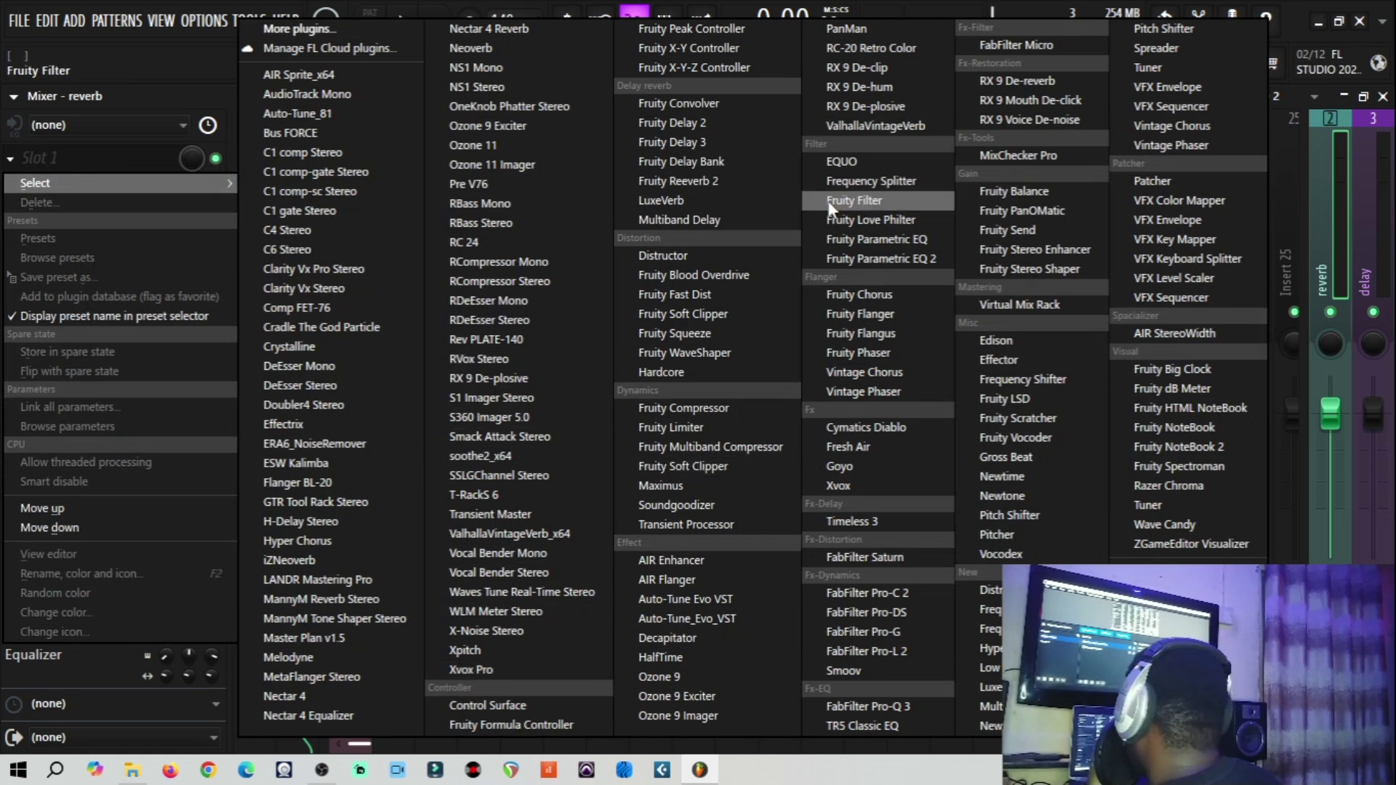
{"action": "left_click", "coordinate": [875, 125]}
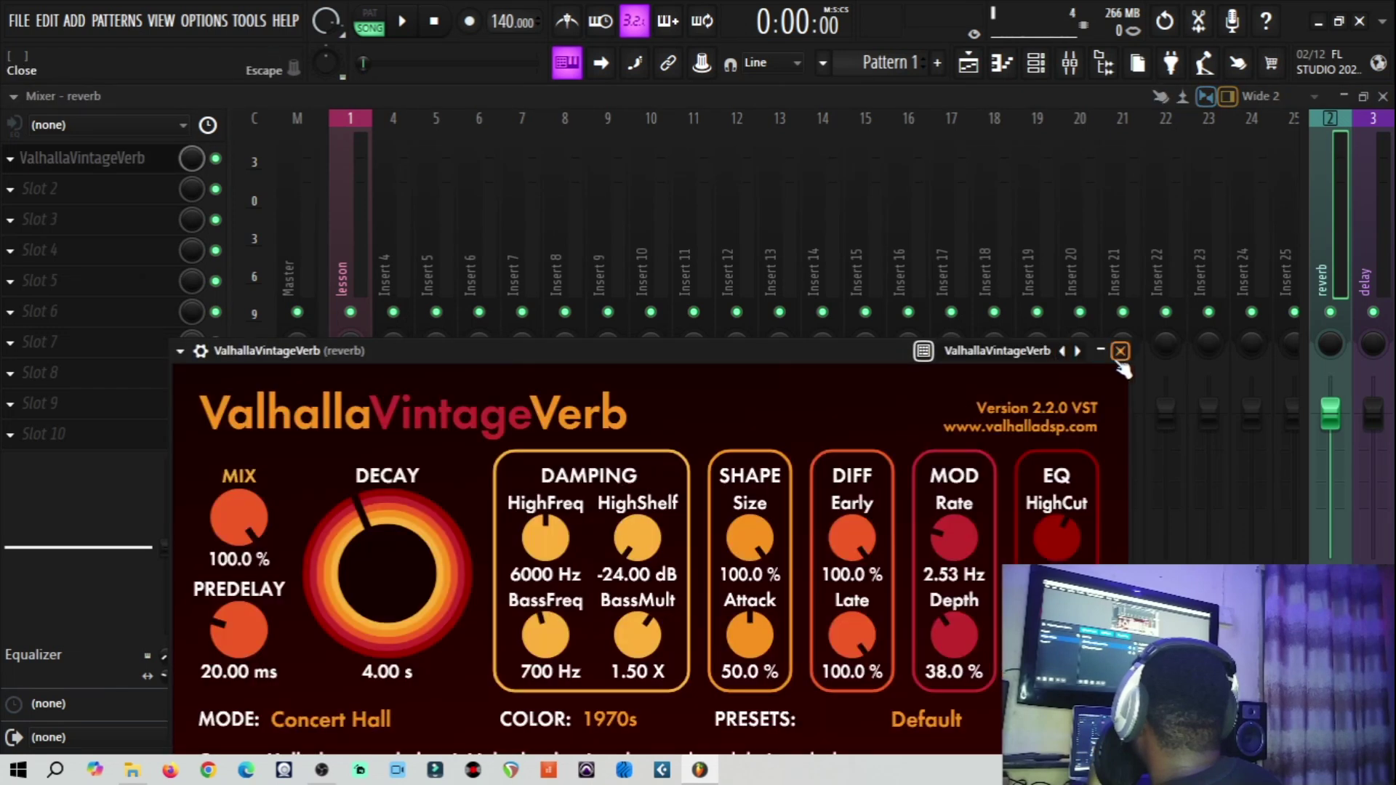
{"action": "left_click", "coordinate": [1120, 350]}
{"action": "left_click", "coordinate": [1323, 264]}
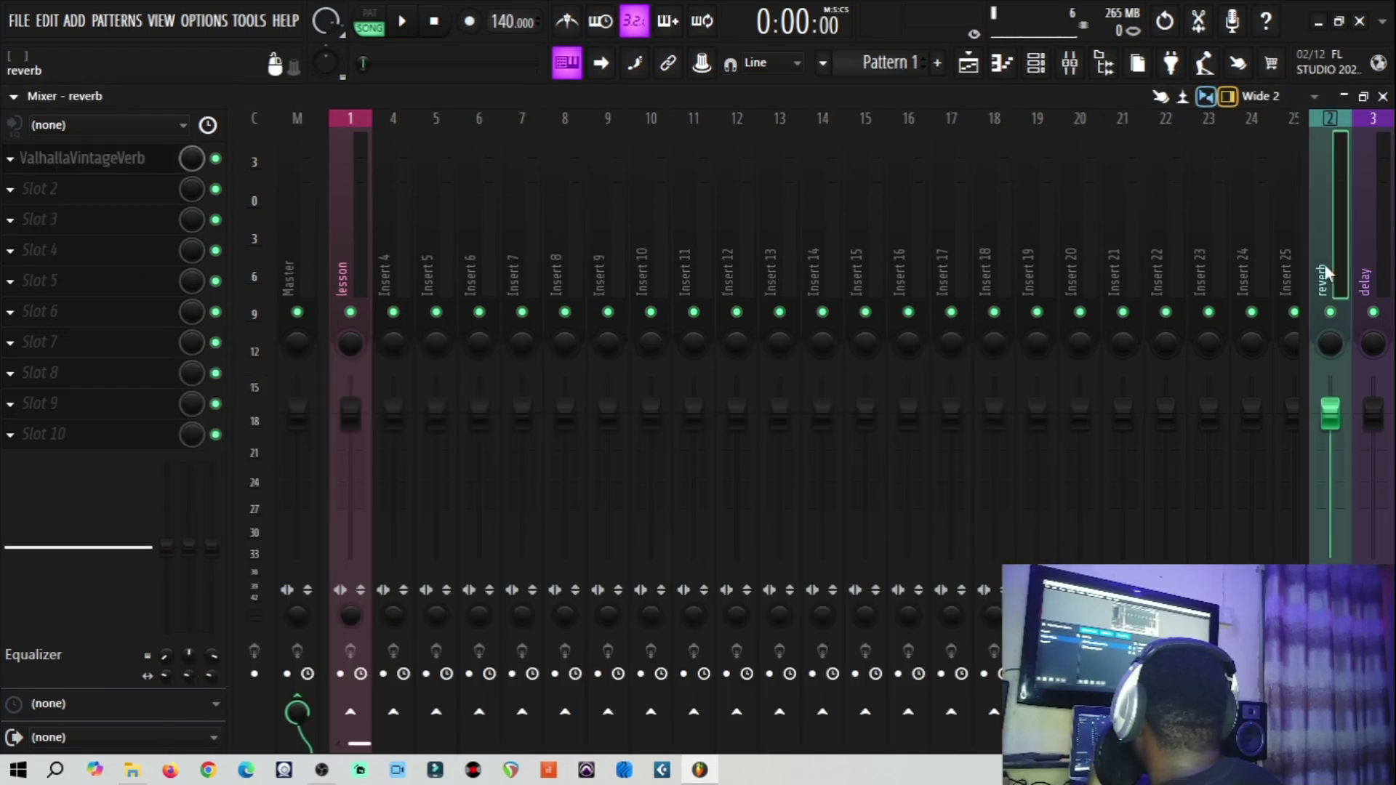
{"action": "left_click", "coordinate": [350, 251]}
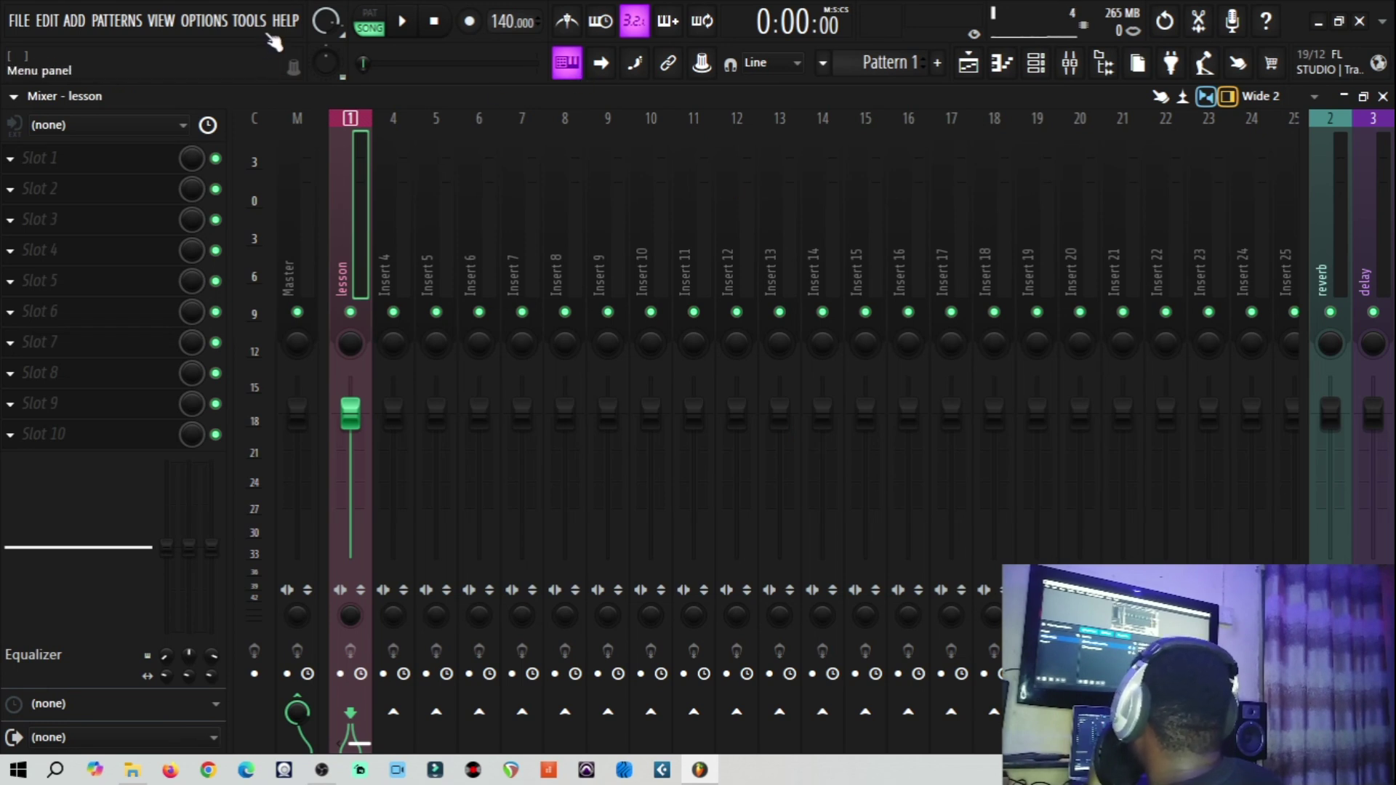
{"action": "left_click", "coordinate": [416, 23]}
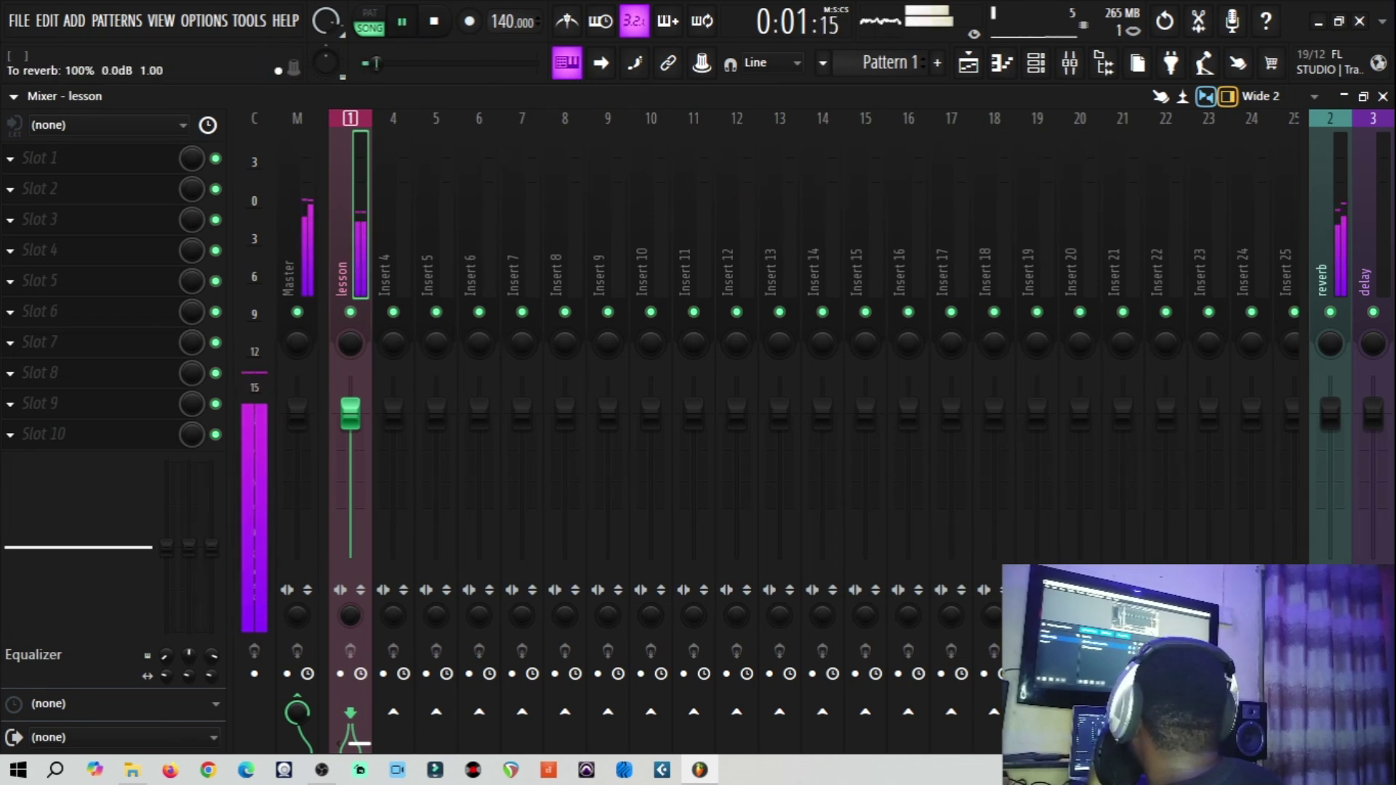
{"action": "left_click", "coordinate": [402, 24]}
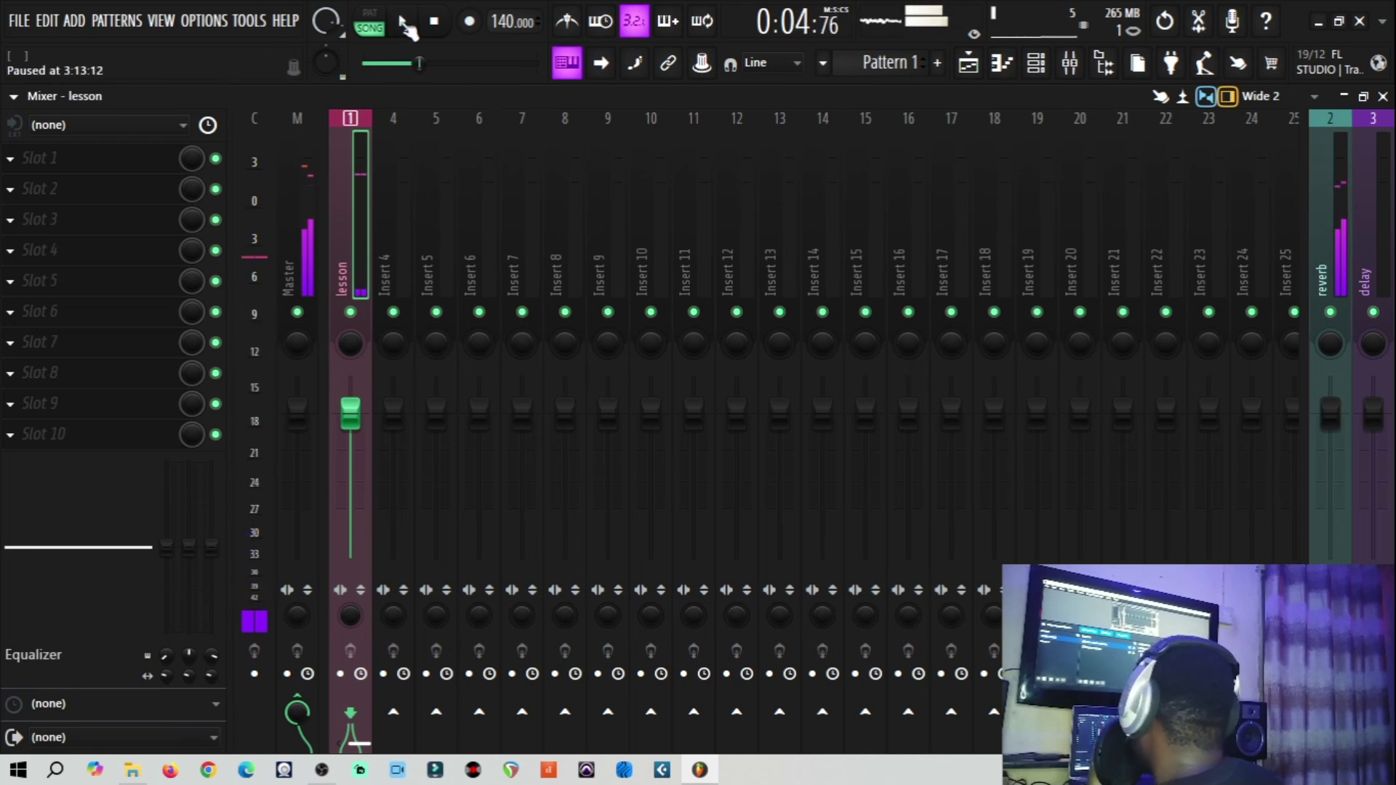
{"action": "left_click_drag", "start_coordinate": [419, 63], "coordinate": [364, 64]}
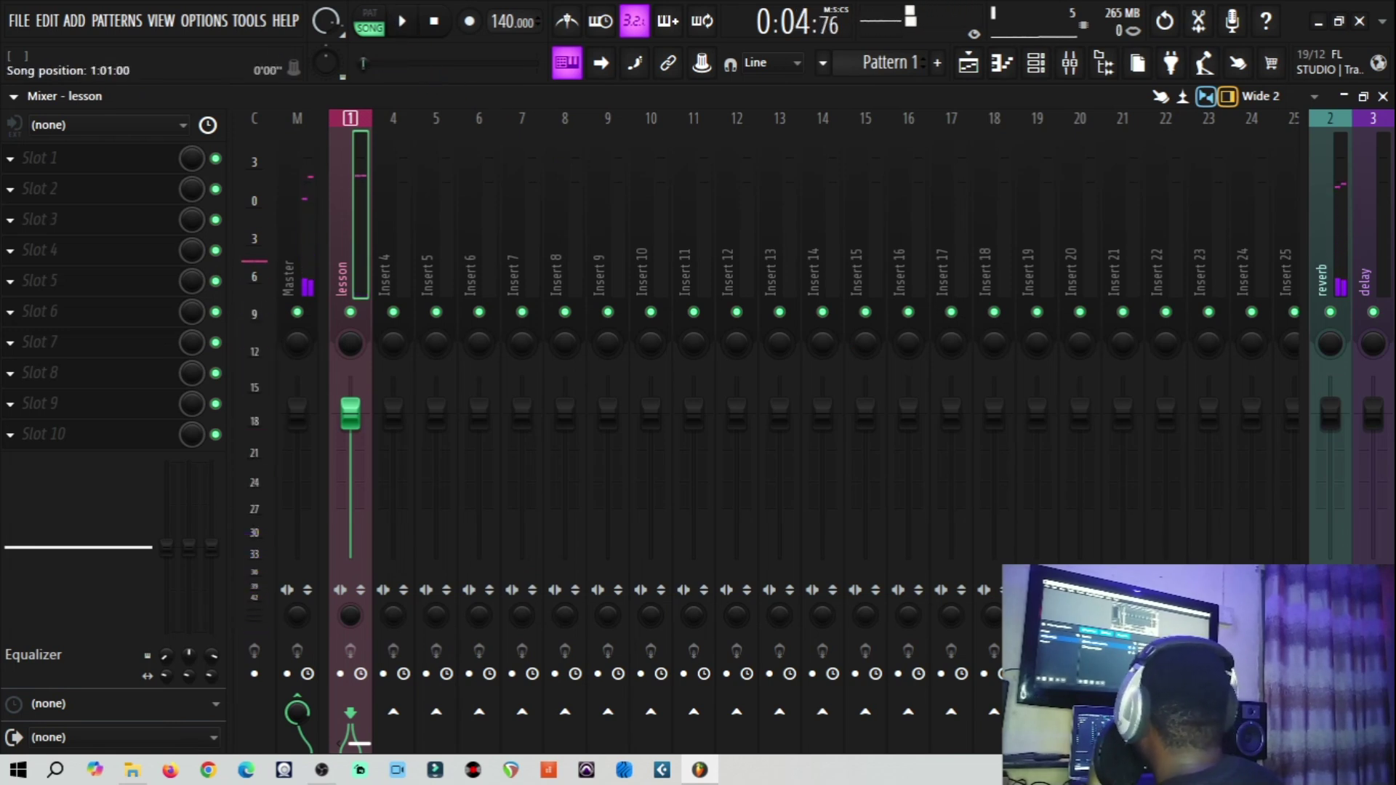
{"action": "left_click", "coordinate": [406, 24]}
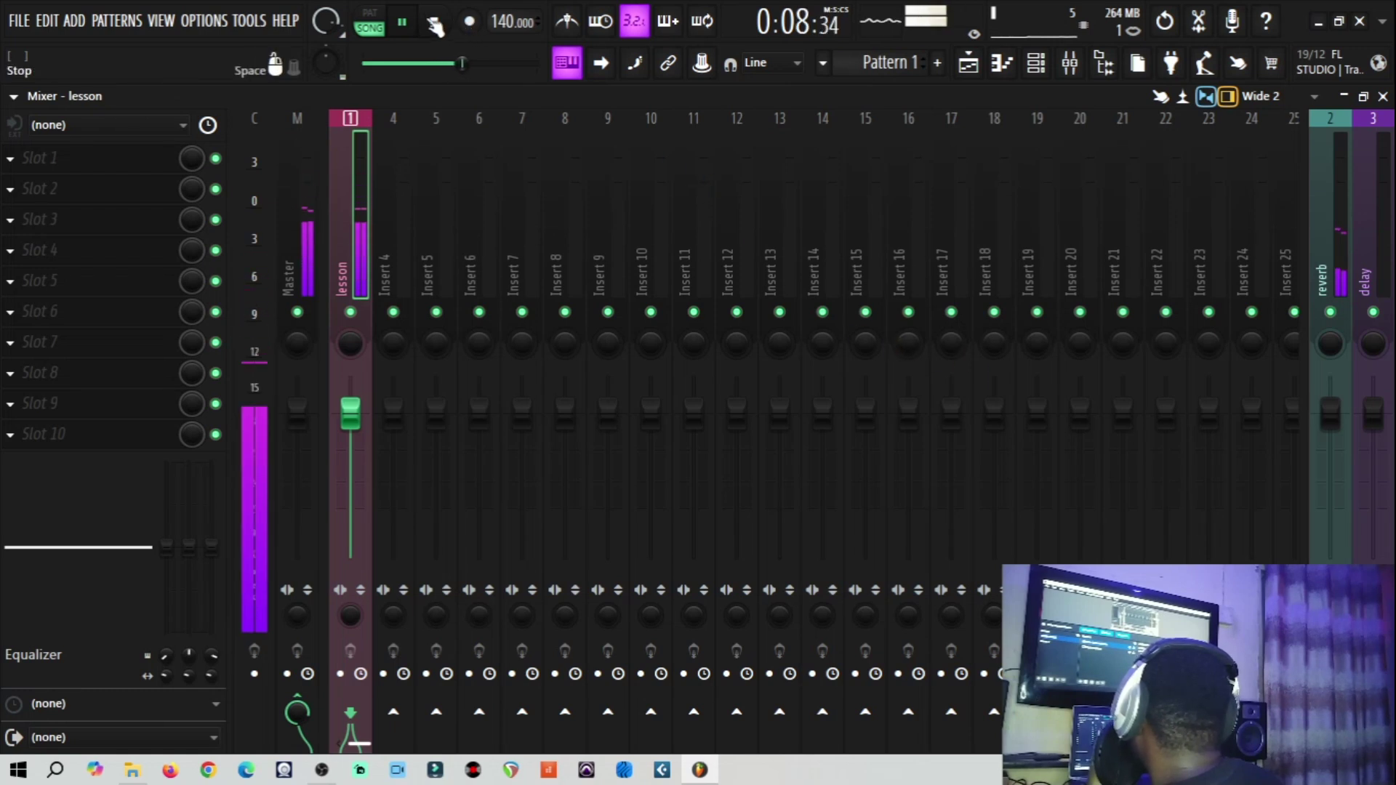
{"action": "key", "text": "space"}
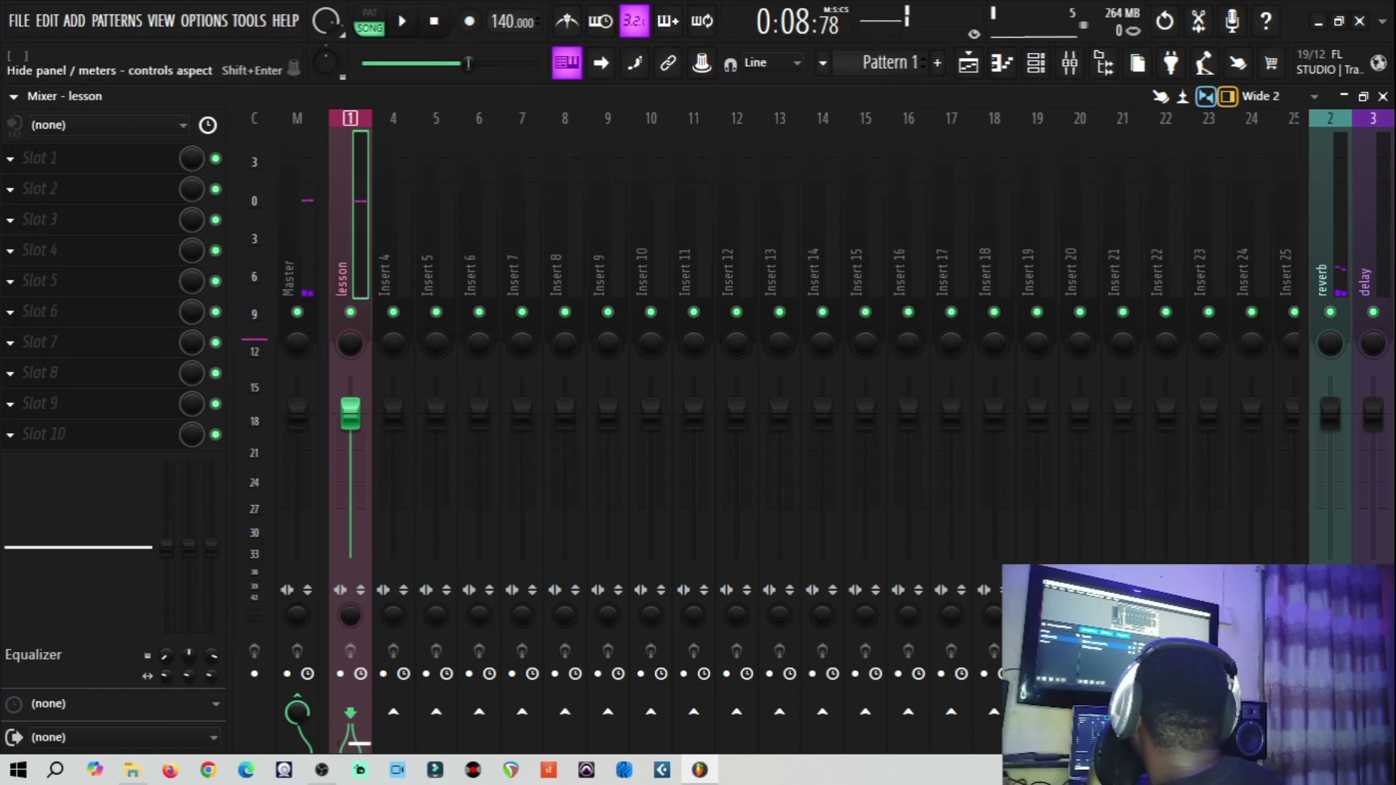
Step: Select the reverb insert to view ValhallaVintageVerb in its first slot, dismissing its menu
{"action": "left_click", "coordinate": [1313, 176]}
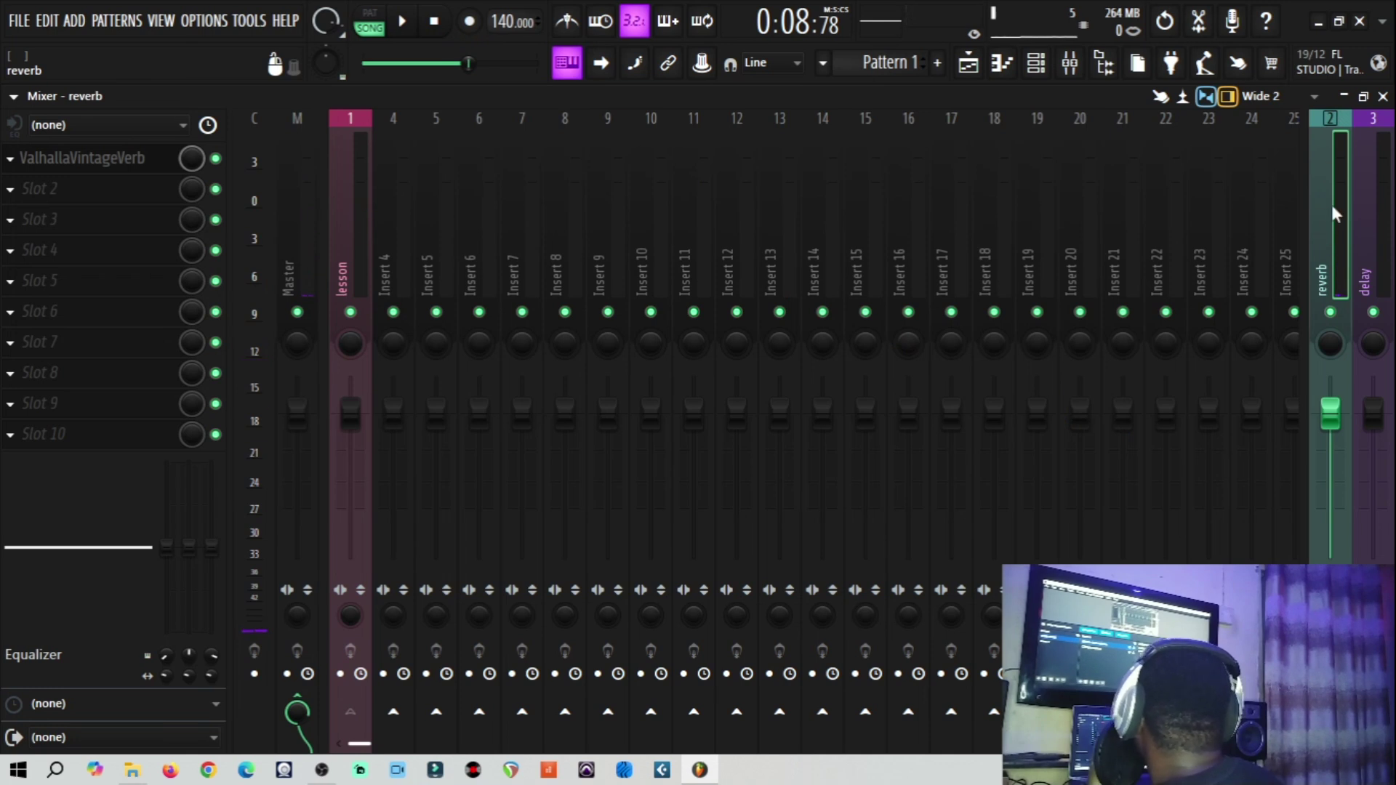
{"action": "right_click", "coordinate": [1329, 203]}
{"action": "left_click", "coordinate": [1330, 212]}
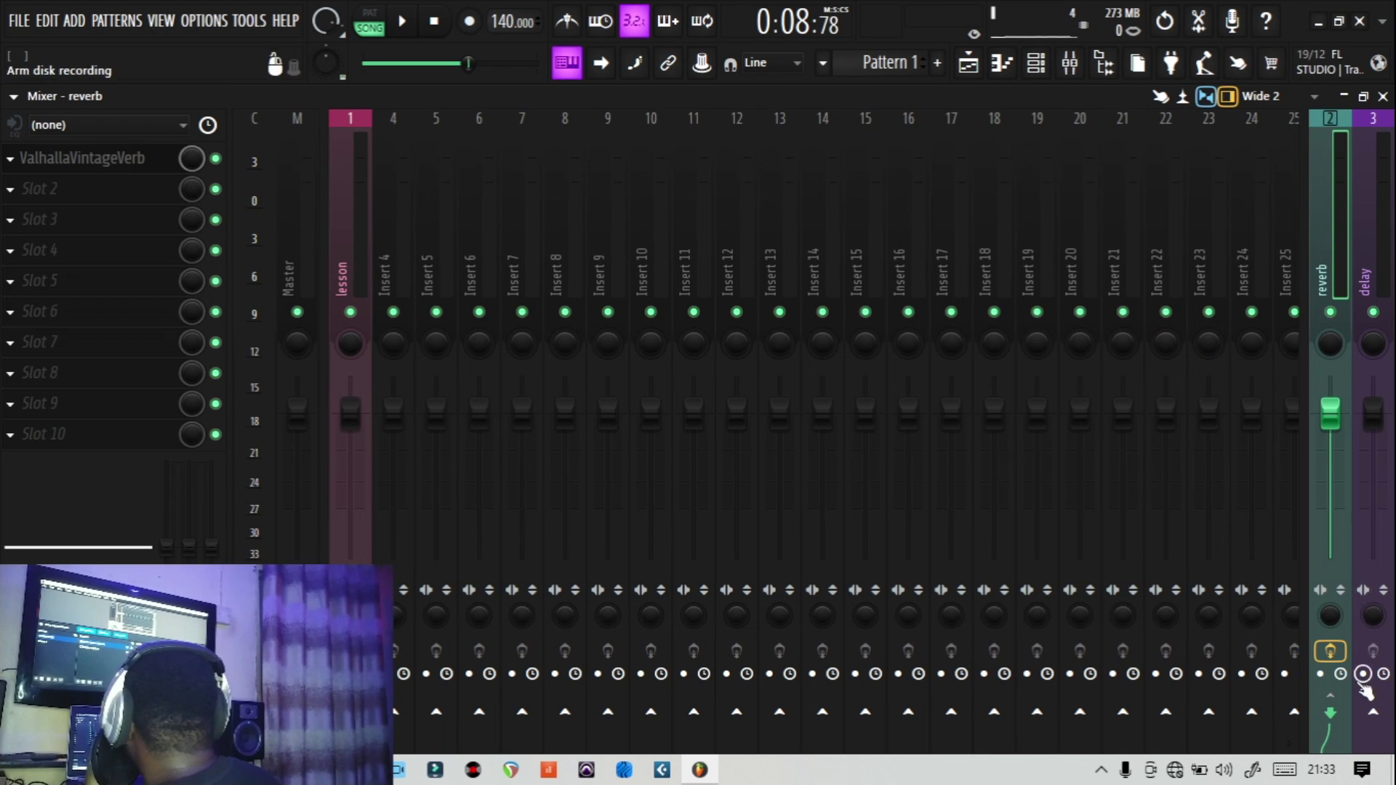
Step: Play the lesson vocal from near the start, sweeping the To reverb send up and down, then pause
{"action": "left_click", "coordinate": [352, 225]}
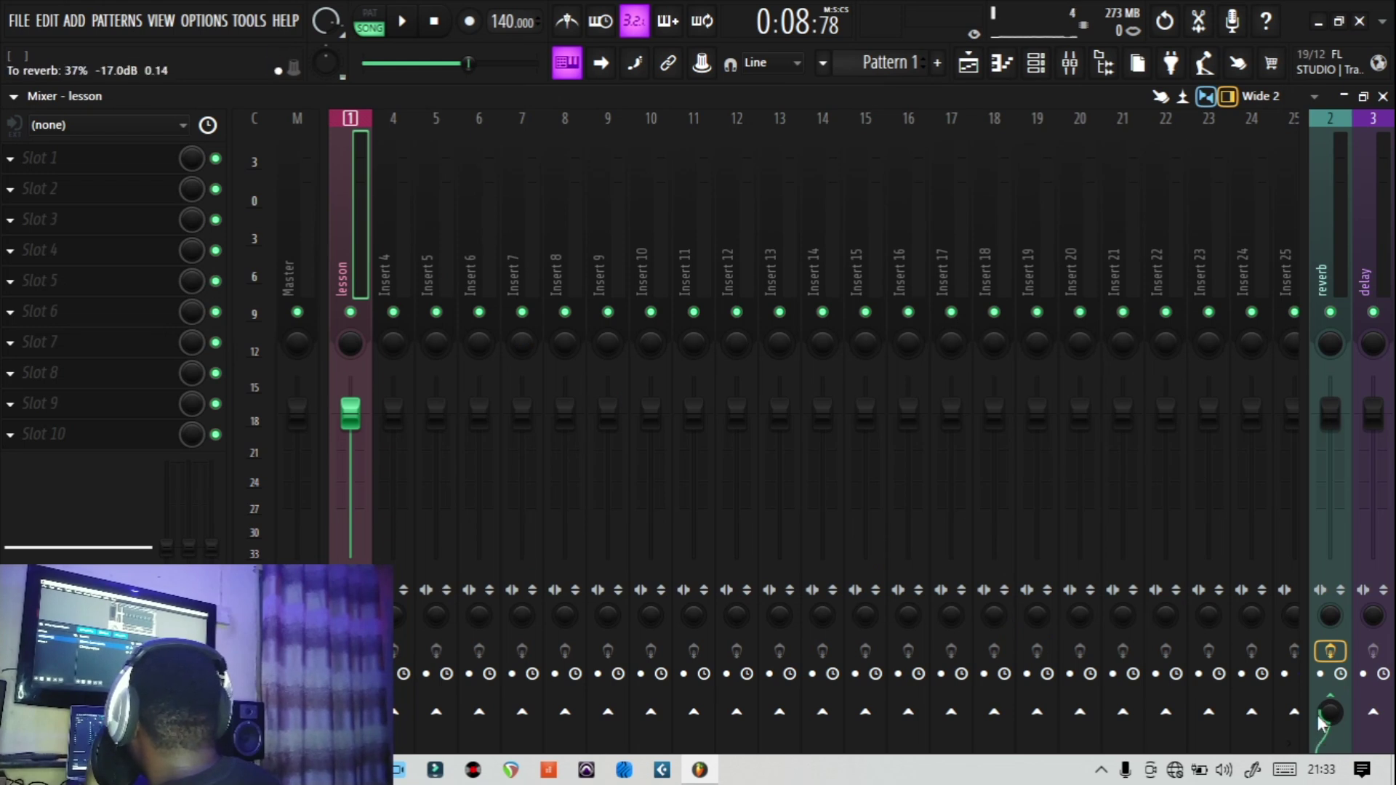
{"action": "left_click_drag", "start_coordinate": [468, 64], "coordinate": [407, 51]}
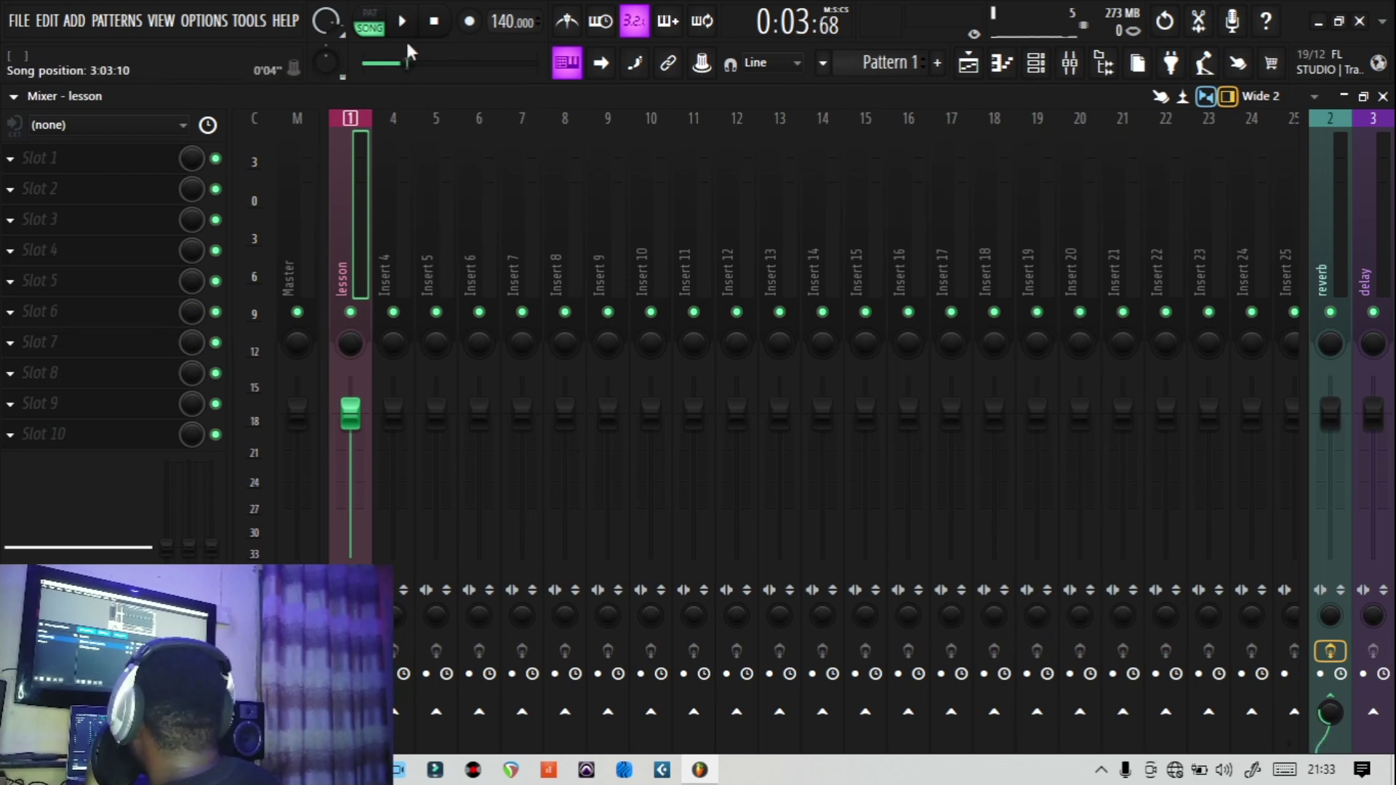
{"action": "key", "text": "space"}
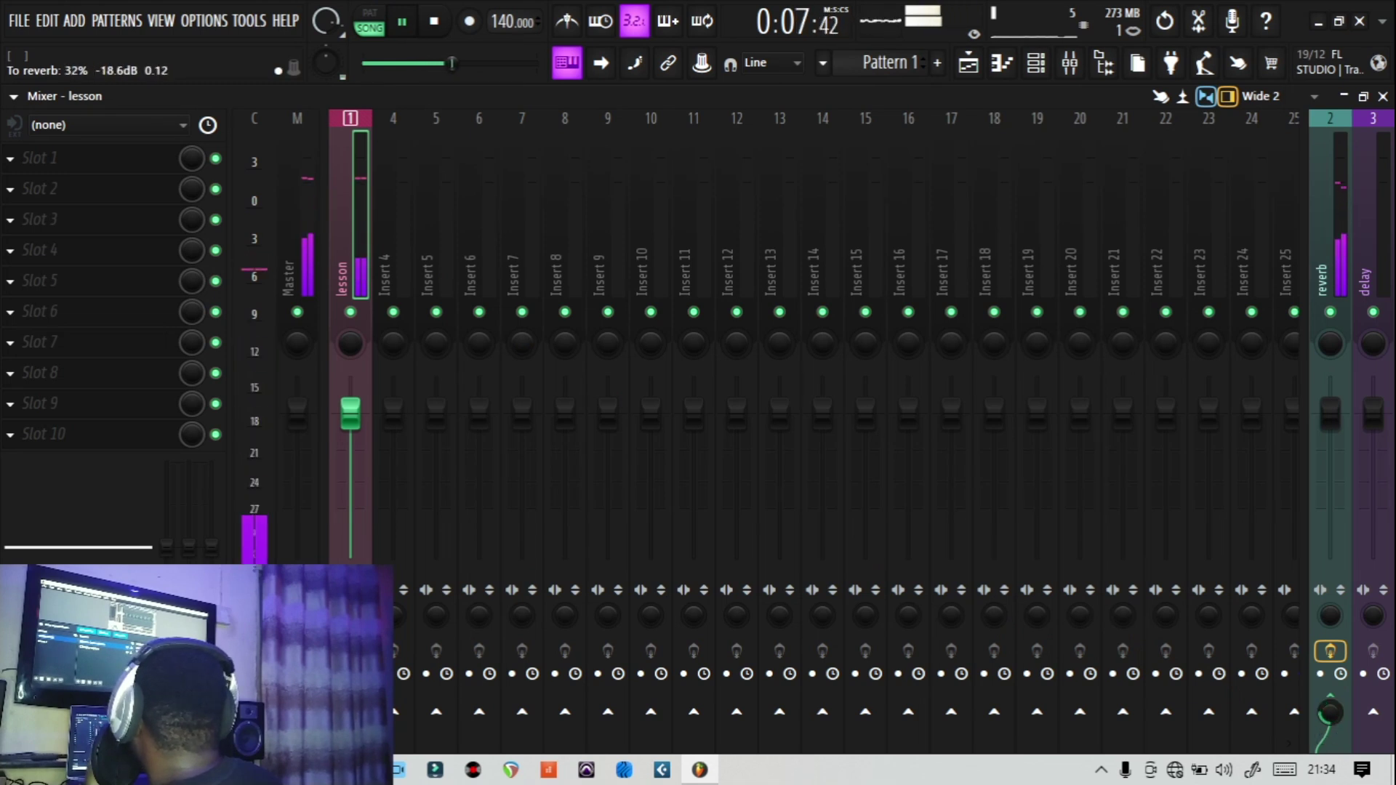
{"action": "left_click_drag", "start_coordinate": [1329, 713], "coordinate": [1329, 654]}
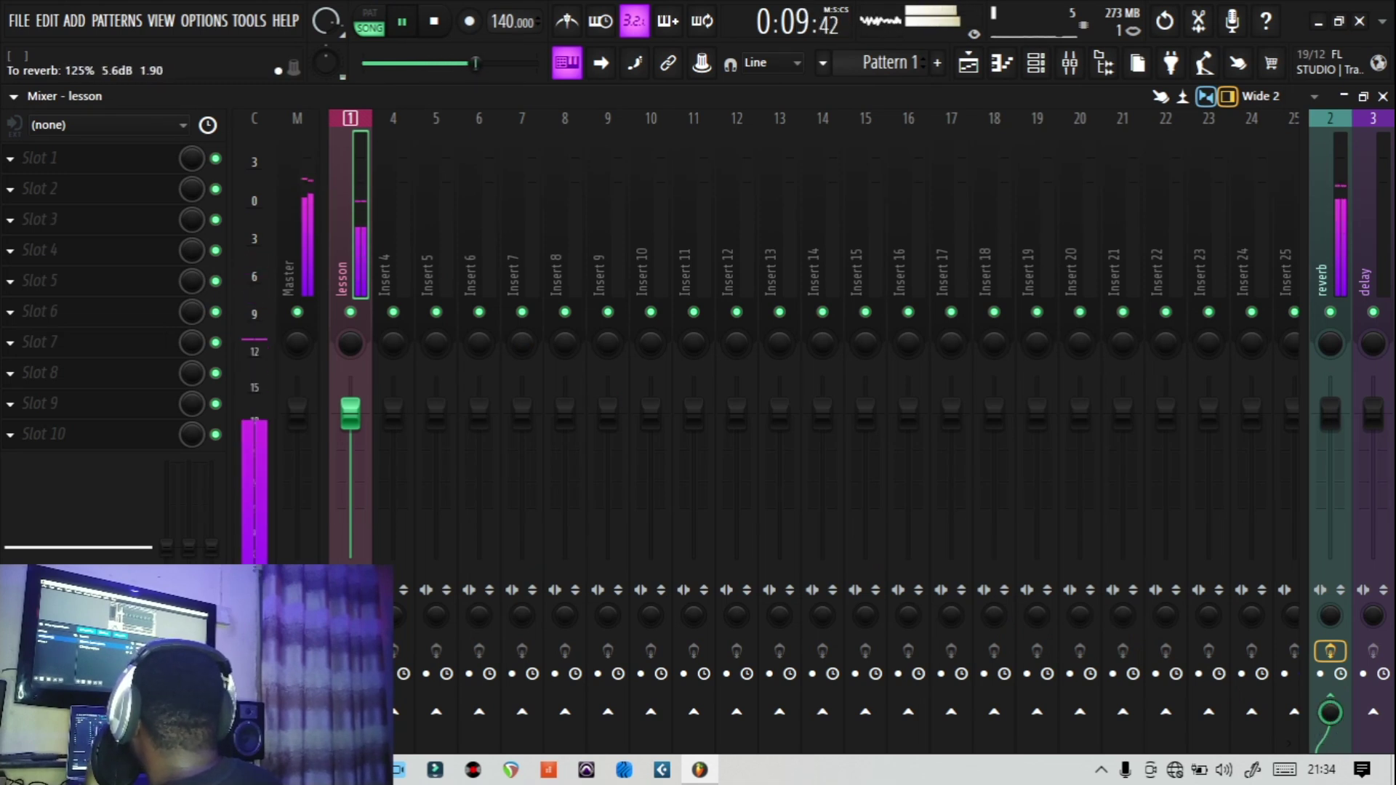
{"action": "left_click_drag", "start_coordinate": [1330, 713], "coordinate": [1330, 762]}
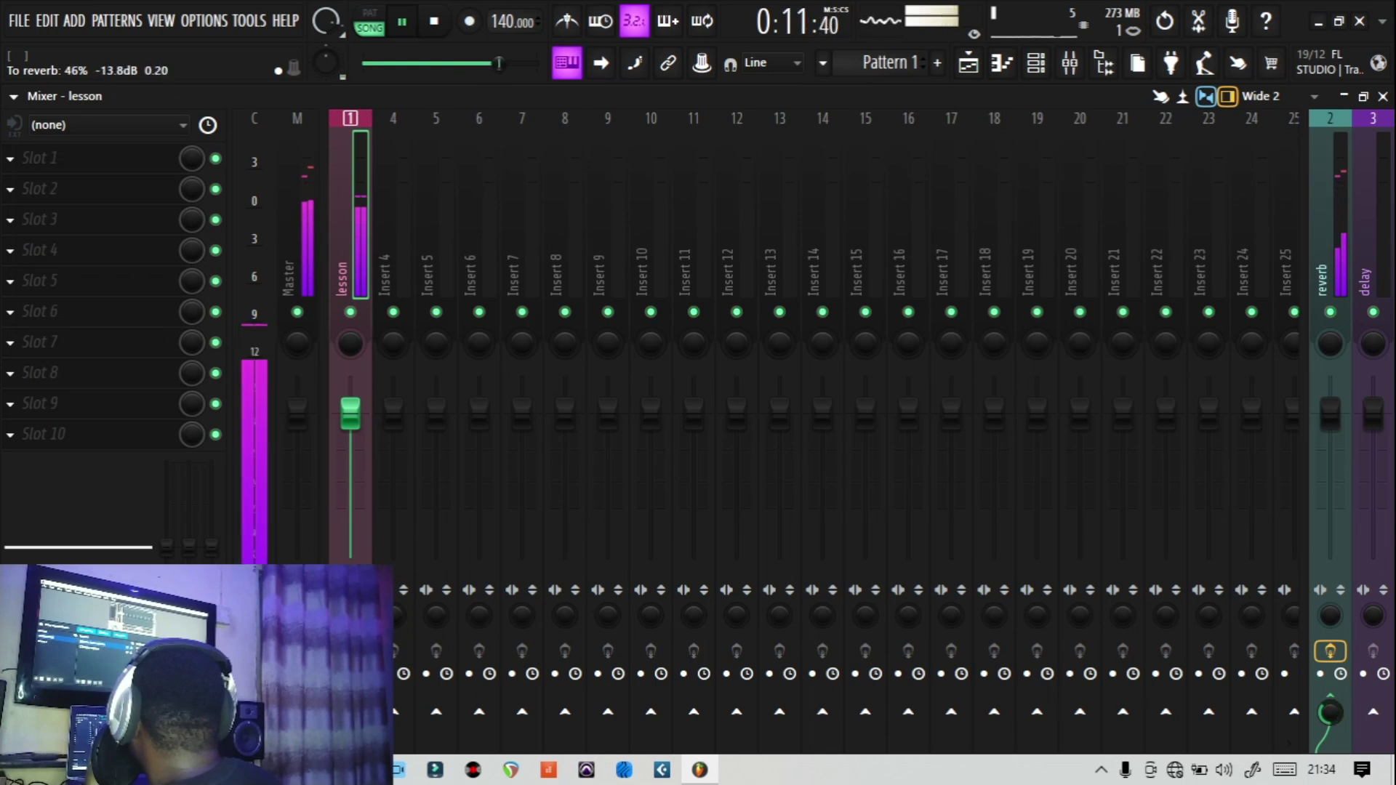
{"action": "left_click", "coordinate": [402, 23]}
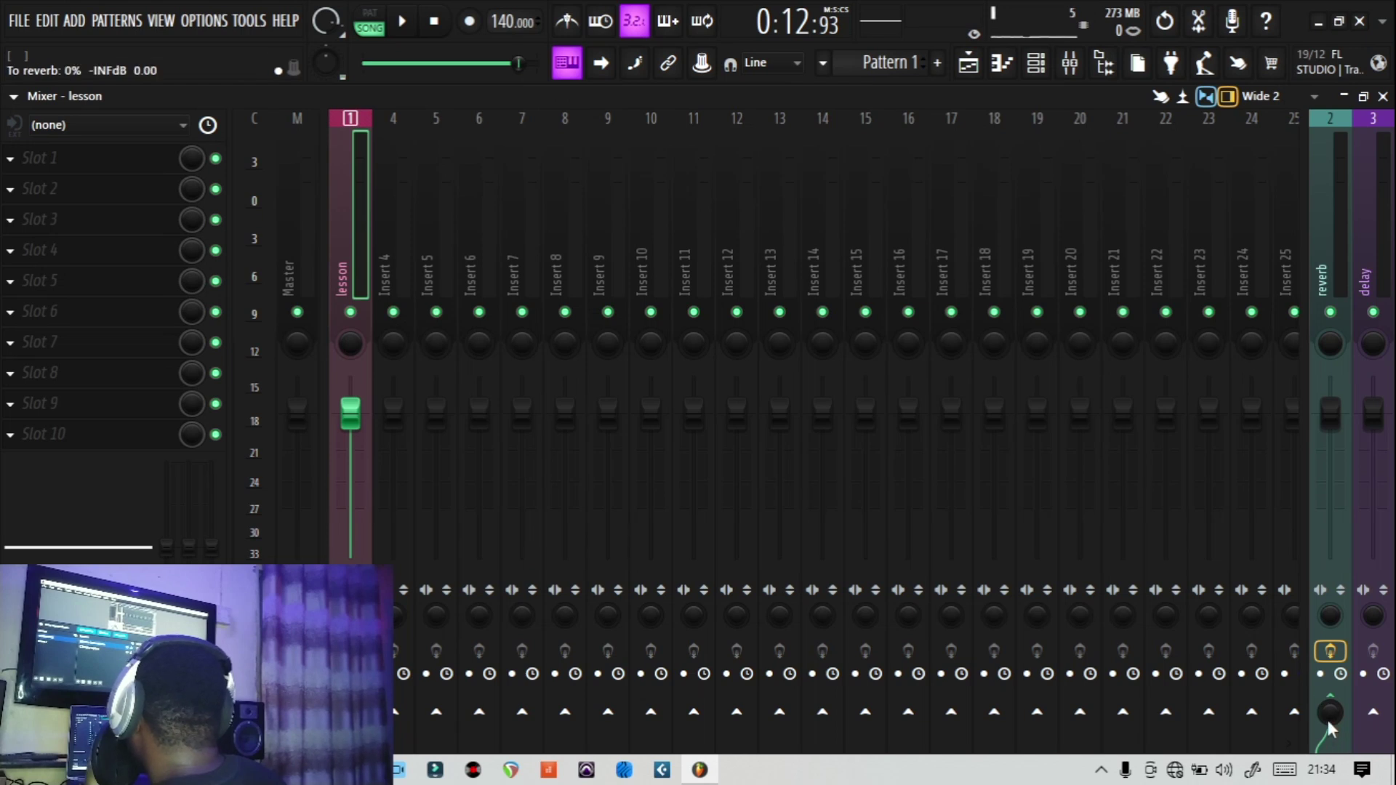
Step: Set the lesson's To reverb send to 90% (-2.2 dB) and create an automation clip for it
{"action": "left_click_drag", "start_coordinate": [1328, 718], "coordinate": [1328, 676]}
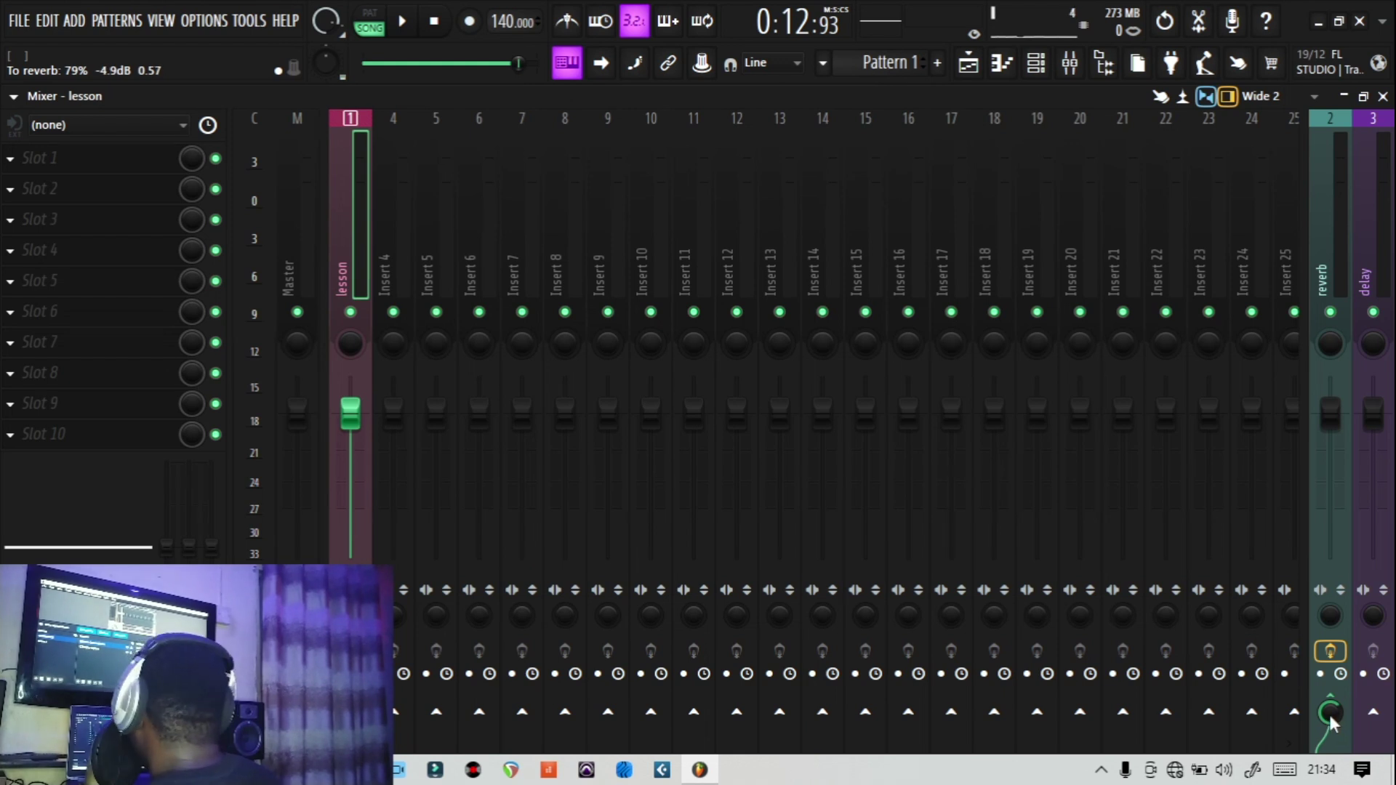
{"action": "mouse_move", "coordinate": [1331, 718]}
{"action": "left_mouse_down"}
{"action": "mouse_move", "coordinate": [1331, 696]}
{"action": "mouse_move", "coordinate": [1329, 741]}
{"action": "left_mouse_up"}
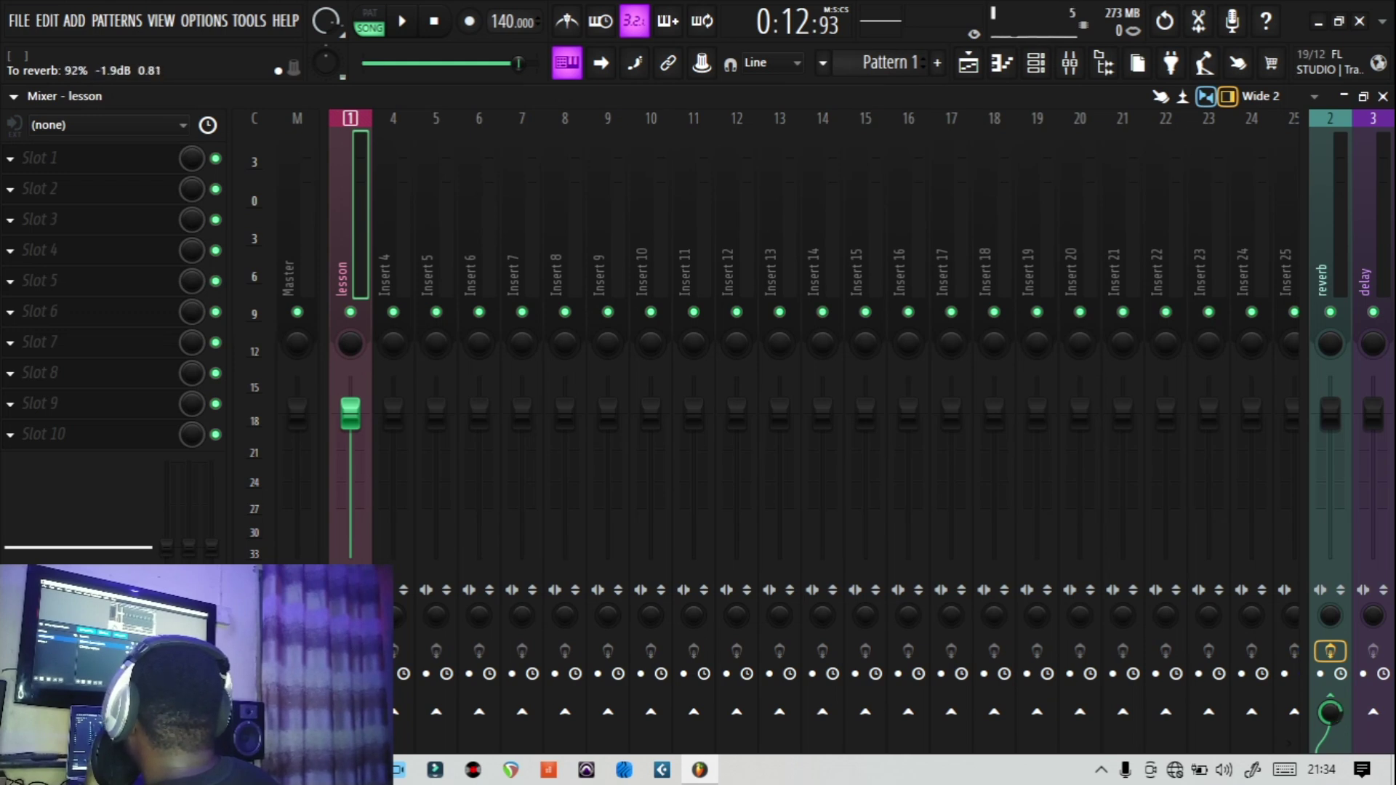
{"action": "right_click", "coordinate": [1332, 710]}
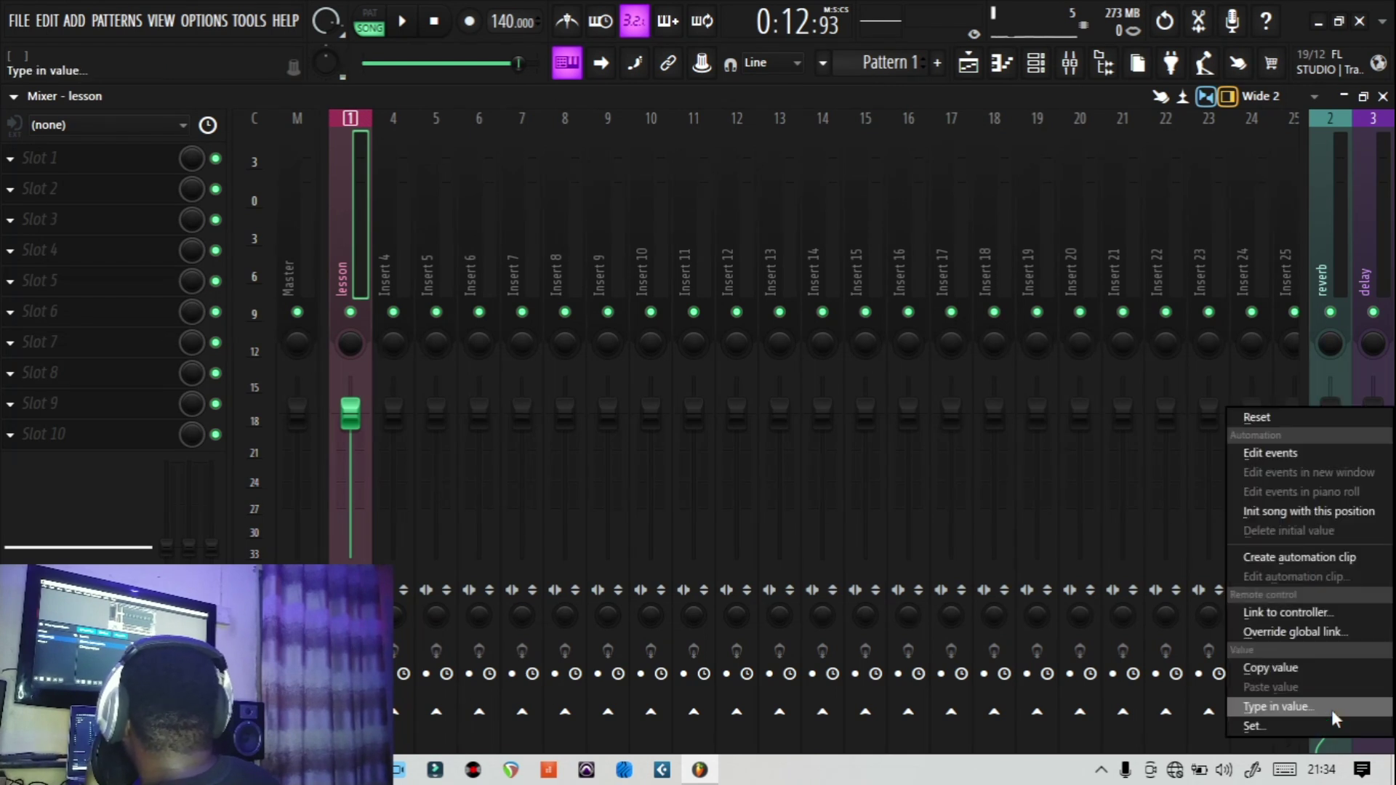
{"action": "left_click", "coordinate": [1262, 666]}
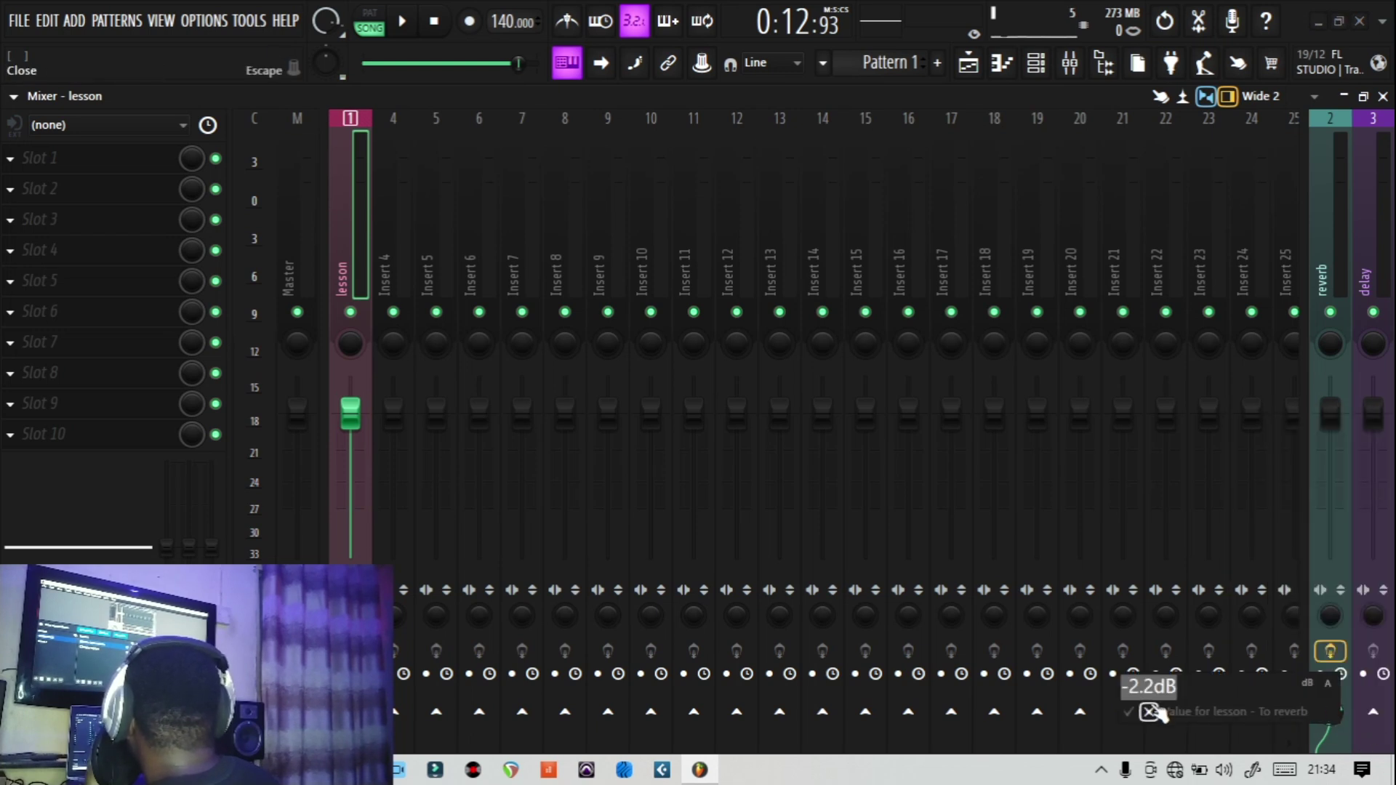
{"action": "left_click", "coordinate": [1328, 709], "text": "alt"}
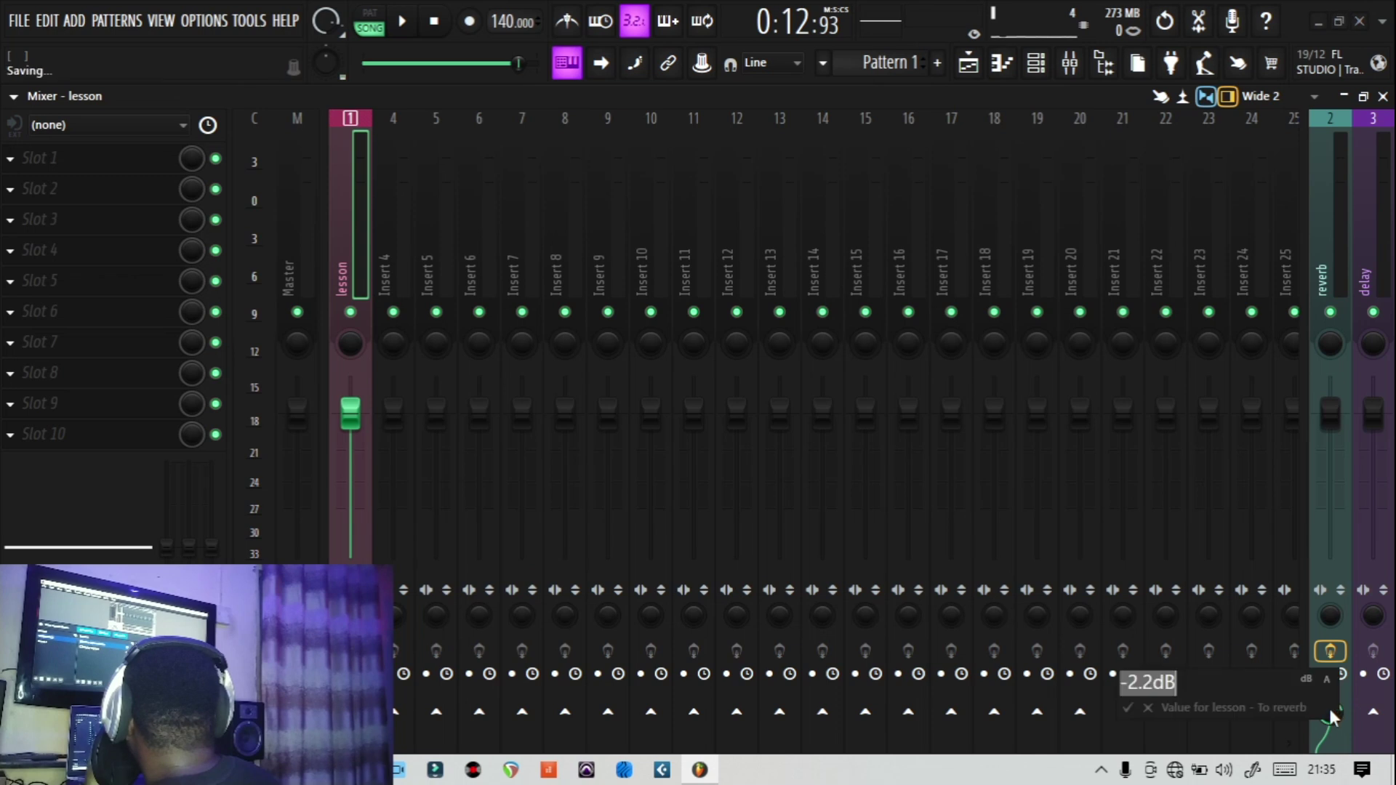
{"action": "left_click", "coordinate": [1126, 707]}
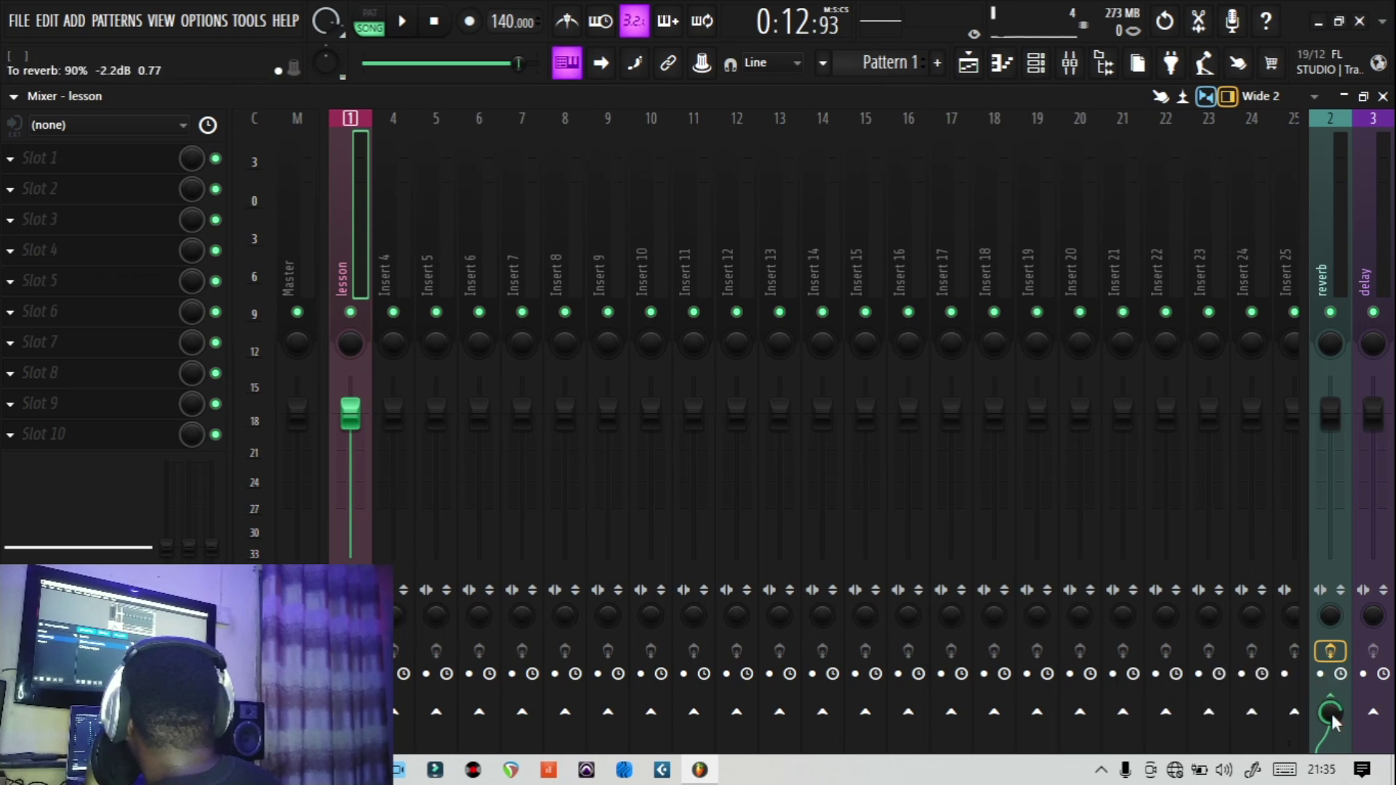
{"action": "right_click", "coordinate": [1327, 714]}
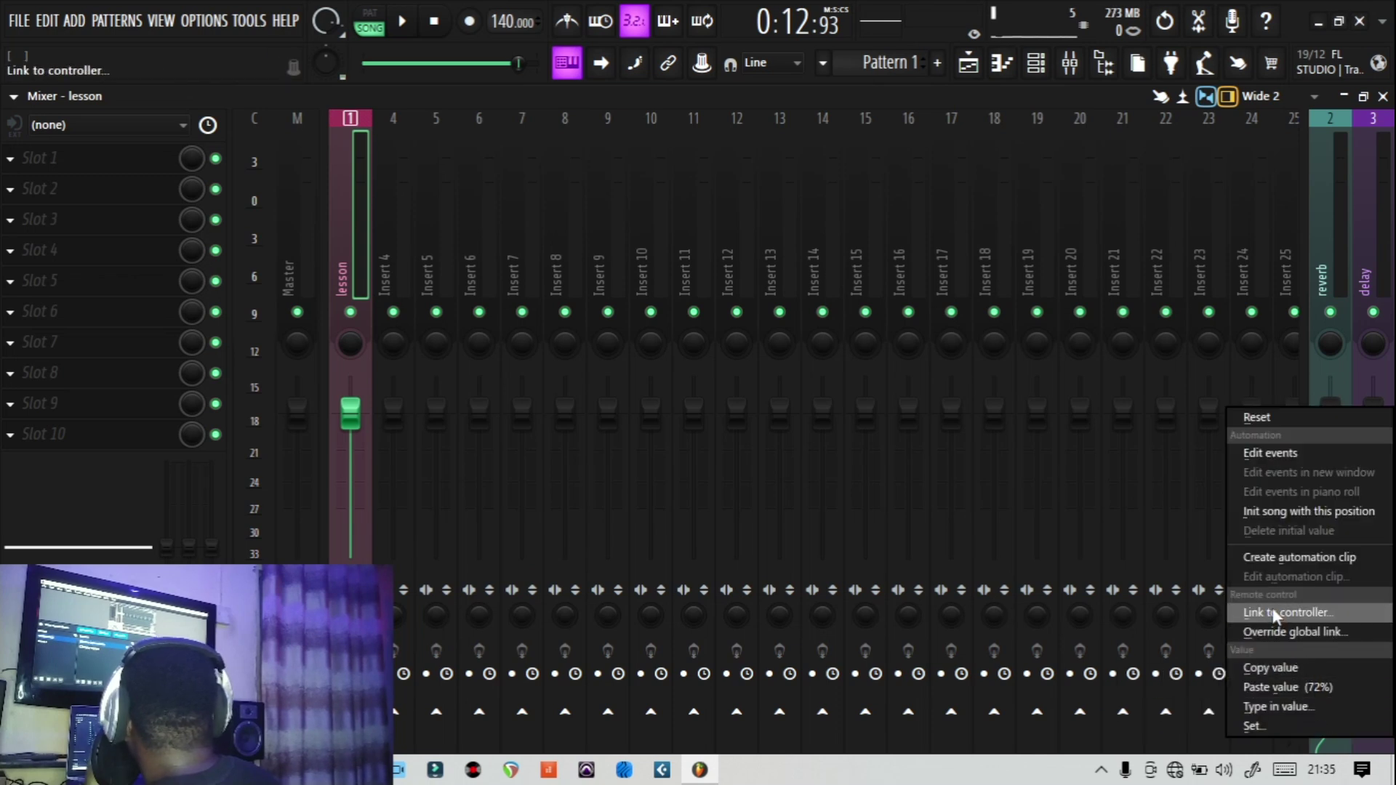
{"action": "left_click", "coordinate": [1303, 554]}
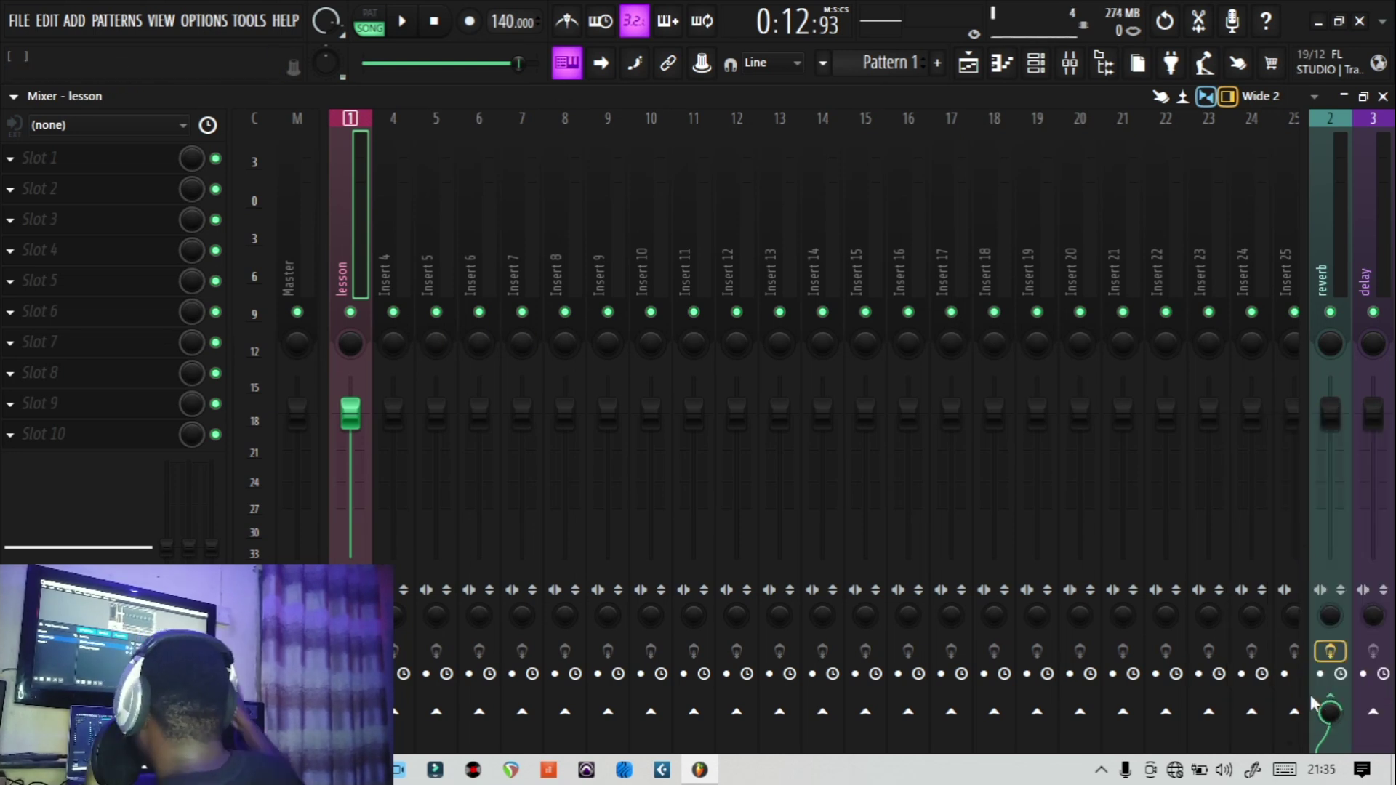
Step: Return to the Playlist and nudge the 'lesson - To reverb' automation's middle point to bar 5
{"action": "left_click", "coordinate": [968, 64]}
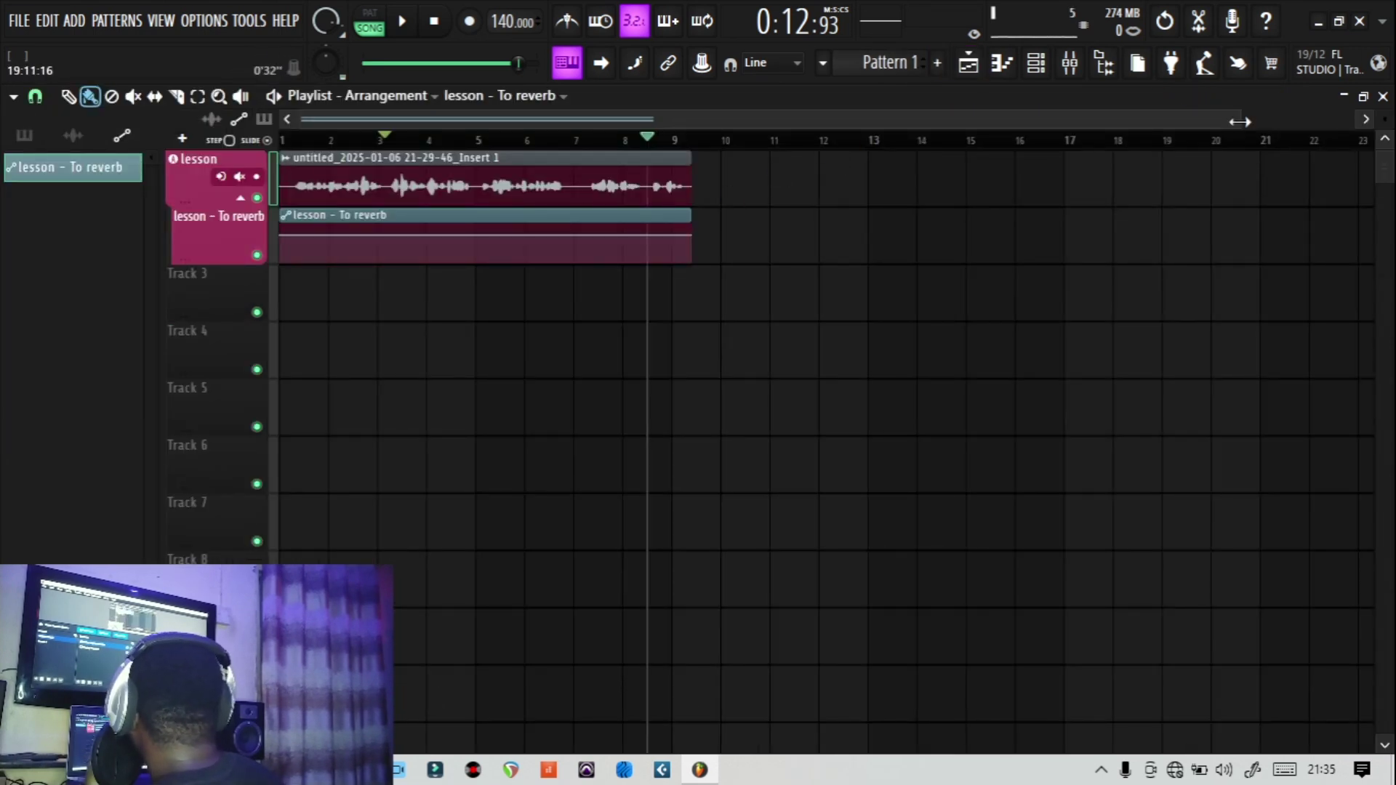
{"action": "scroll", "coordinate": [1215, 115], "scroll_direction": "right", "scroll_amount": 10}
{"action": "left_click_drag", "start_coordinate": [492, 119], "coordinate": [239, 130]}
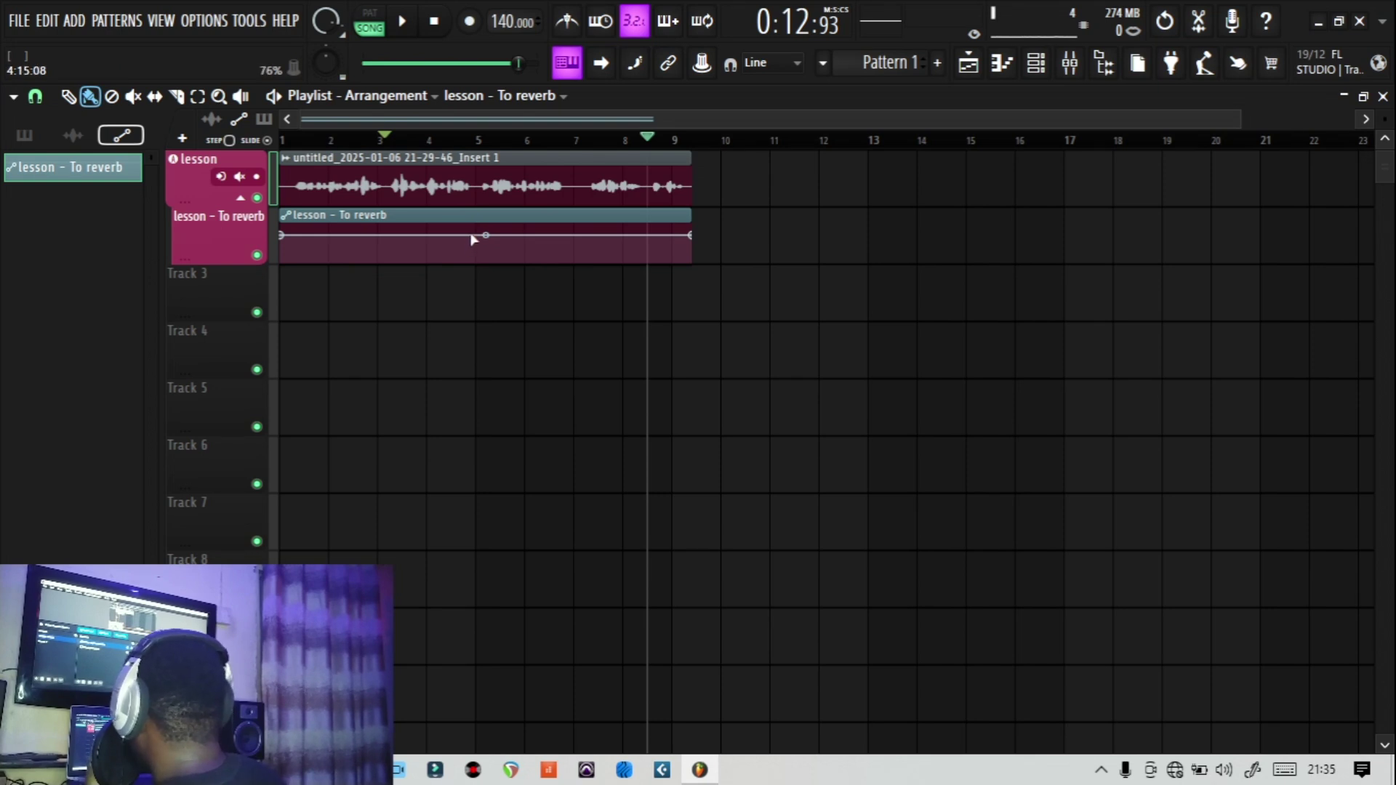
{"action": "left_click_drag", "start_coordinate": [485, 235], "coordinate": [477, 234]}
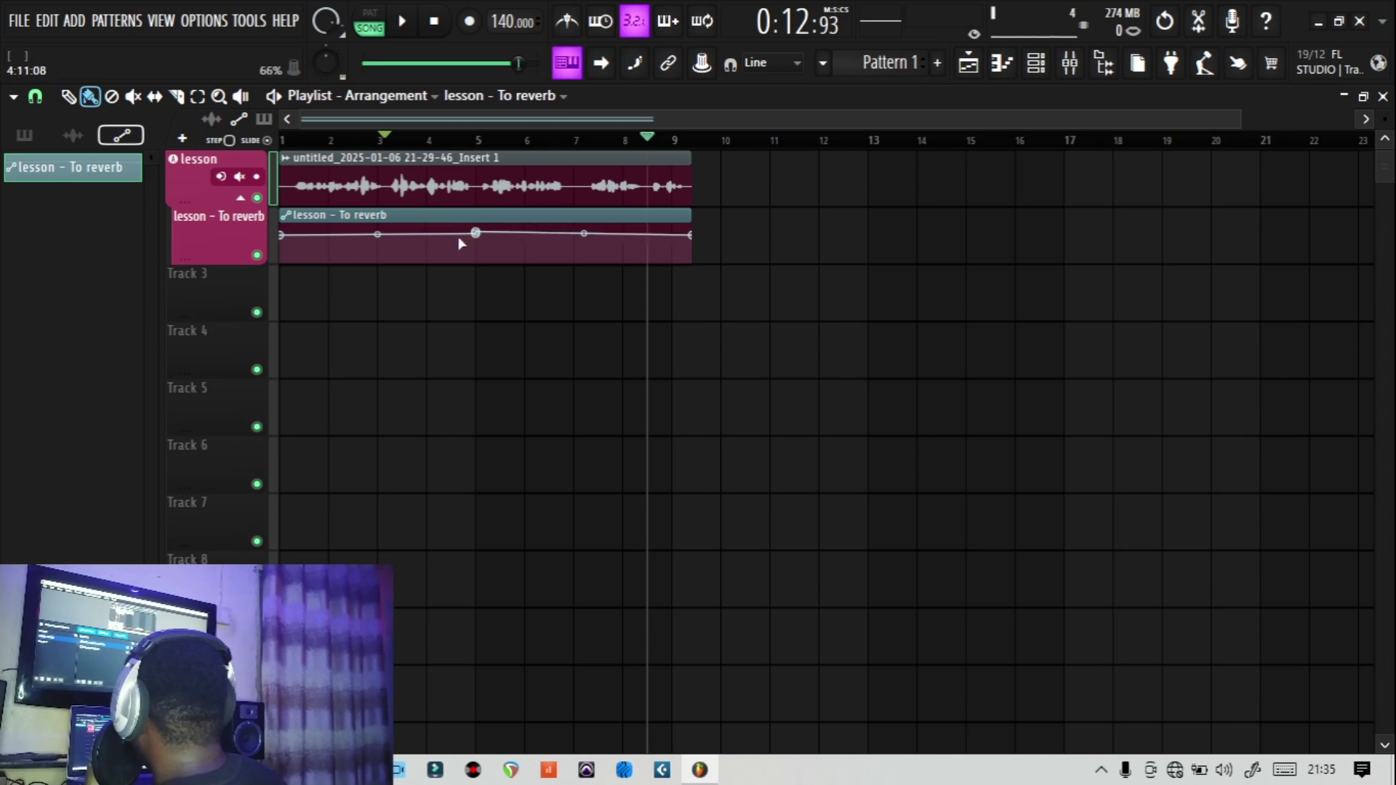
Step: Add a smooth automation point and move it to bar 3
{"action": "right_click", "coordinate": [339, 236]}
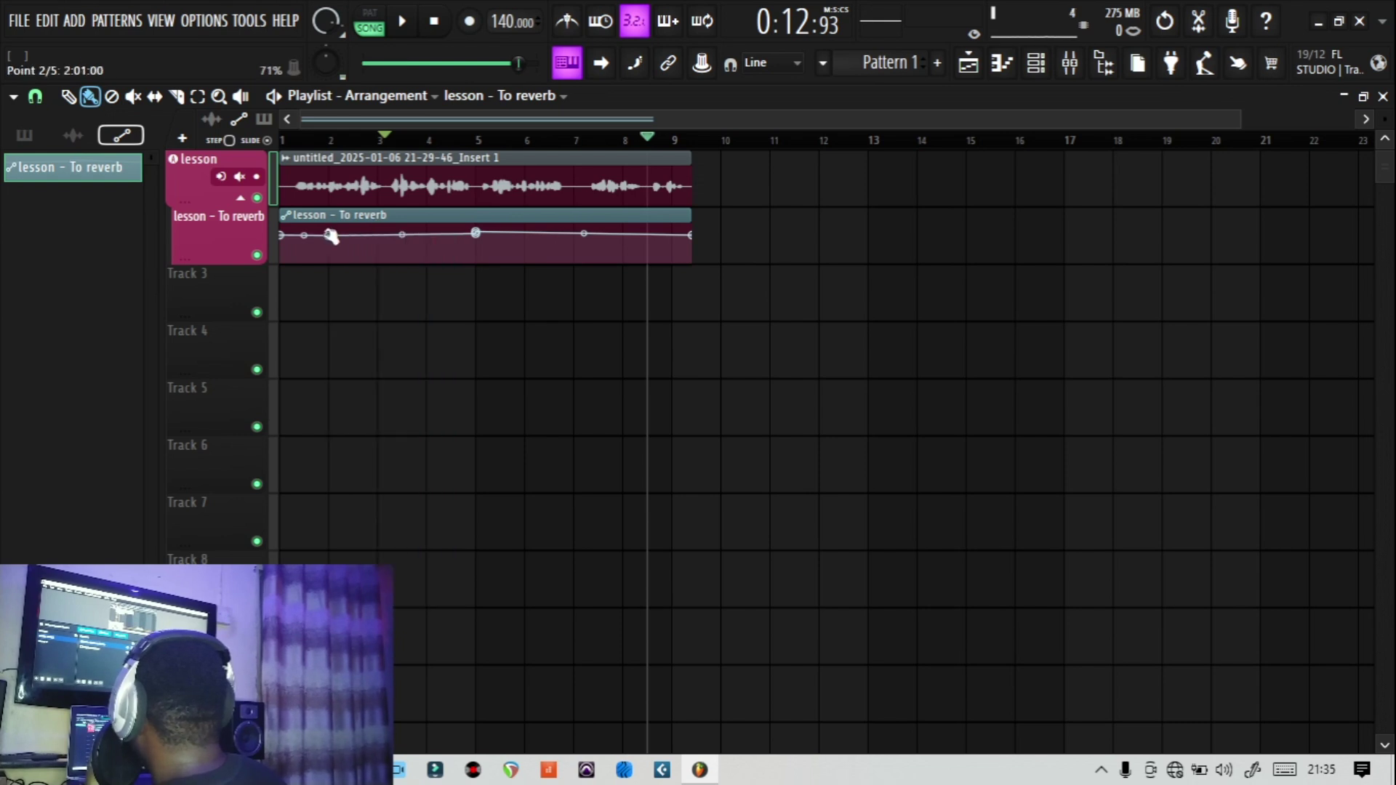
{"action": "right_click", "coordinate": [328, 237]}
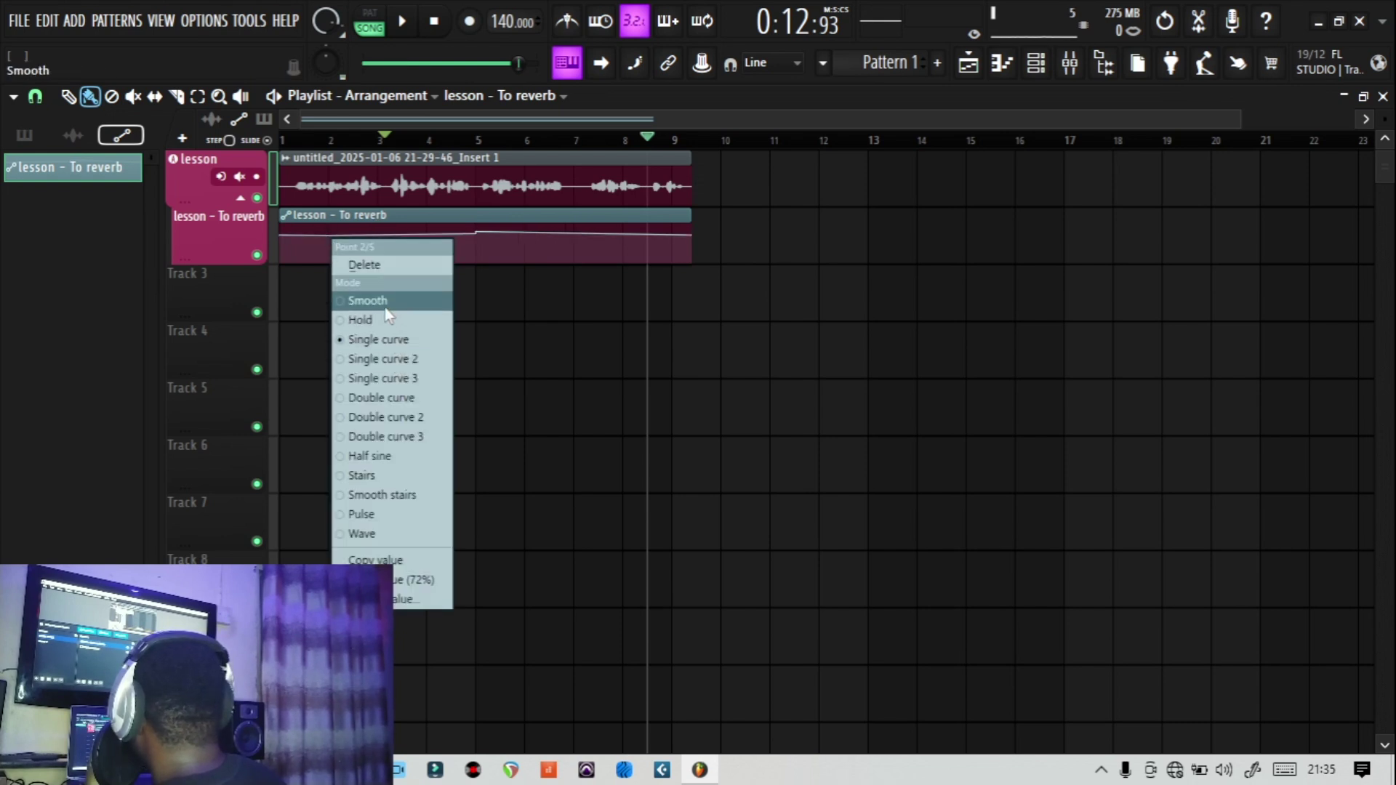
{"action": "left_click", "coordinate": [365, 299]}
{"action": "left_click_drag", "start_coordinate": [328, 235], "coordinate": [450, 245]}
Step: Make the third point smooth and pull the bar 3 point down to zero
{"action": "right_click", "coordinate": [471, 237]}
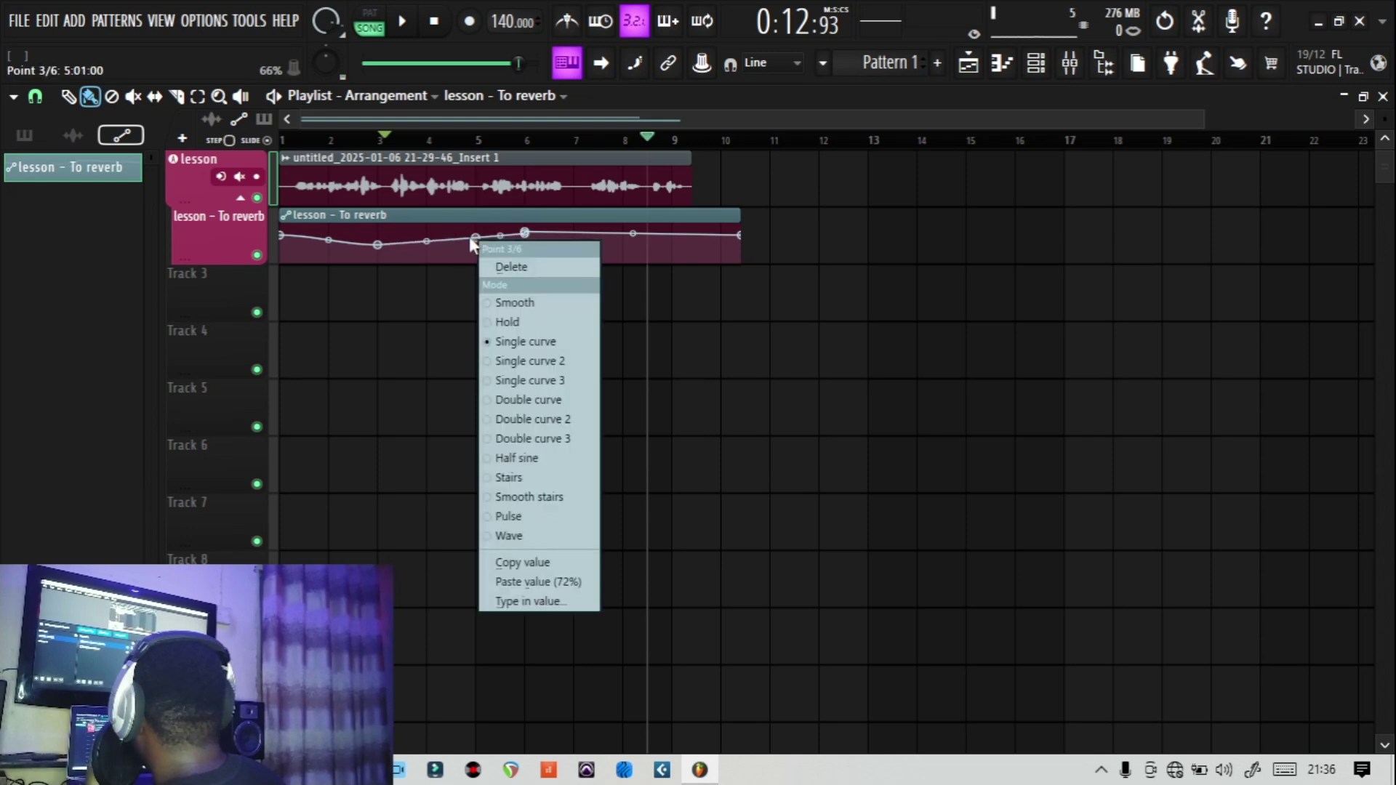
{"action": "left_click", "coordinate": [514, 308]}
{"action": "mouse_move", "coordinate": [477, 244]}
{"action": "left_mouse_down"}
{"action": "mouse_move", "coordinate": [482, 276]}
{"action": "mouse_move", "coordinate": [470, 218]}
{"action": "mouse_move", "coordinate": [470, 262]}
{"action": "left_mouse_up"}
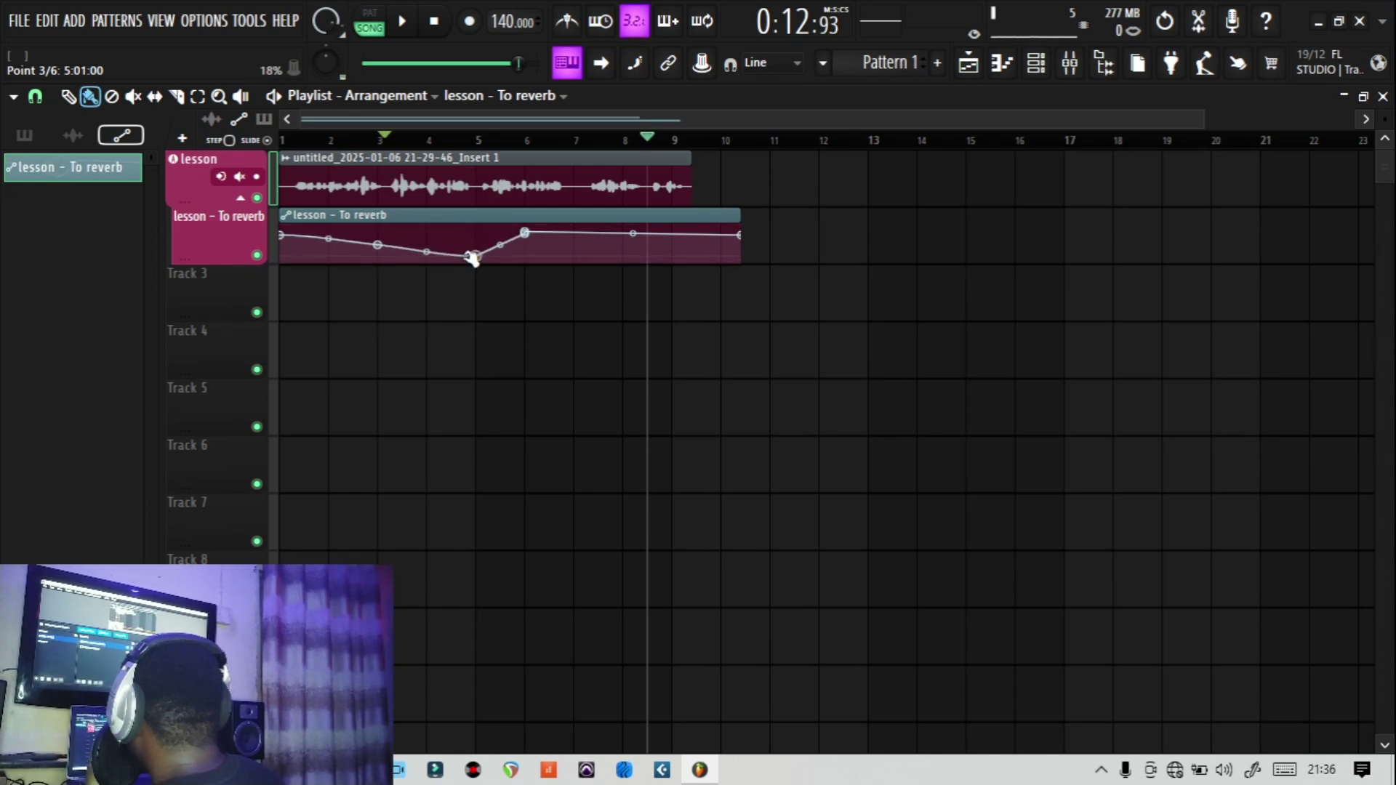
{"action": "key", "text": "ctrl+z"}
{"action": "left_click_drag", "start_coordinate": [379, 244], "coordinate": [329, 250]}
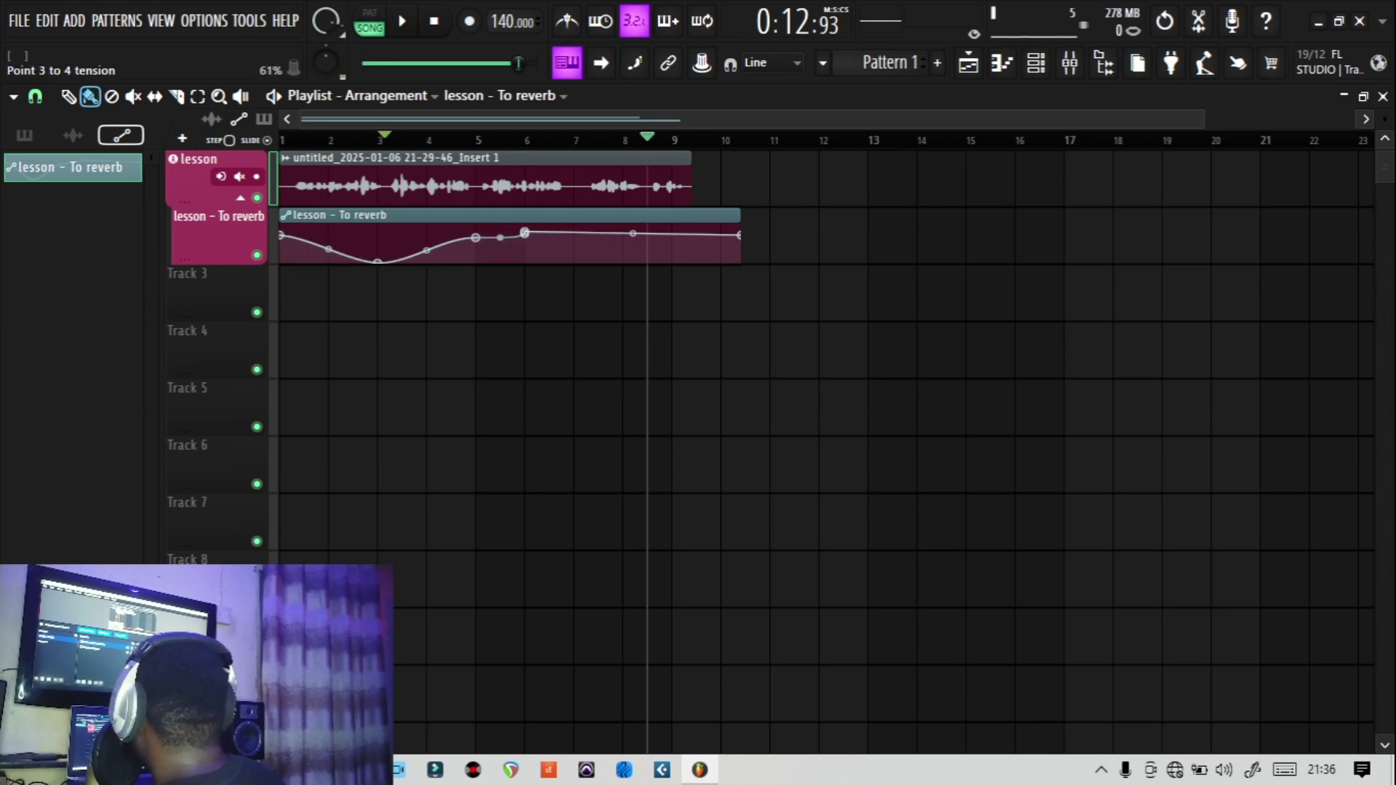
Step: Drop the bar 6 point to 0% and shorten the automation clip to end with the vocal clip
{"action": "left_click_drag", "start_coordinate": [525, 233], "coordinate": [545, 286]}
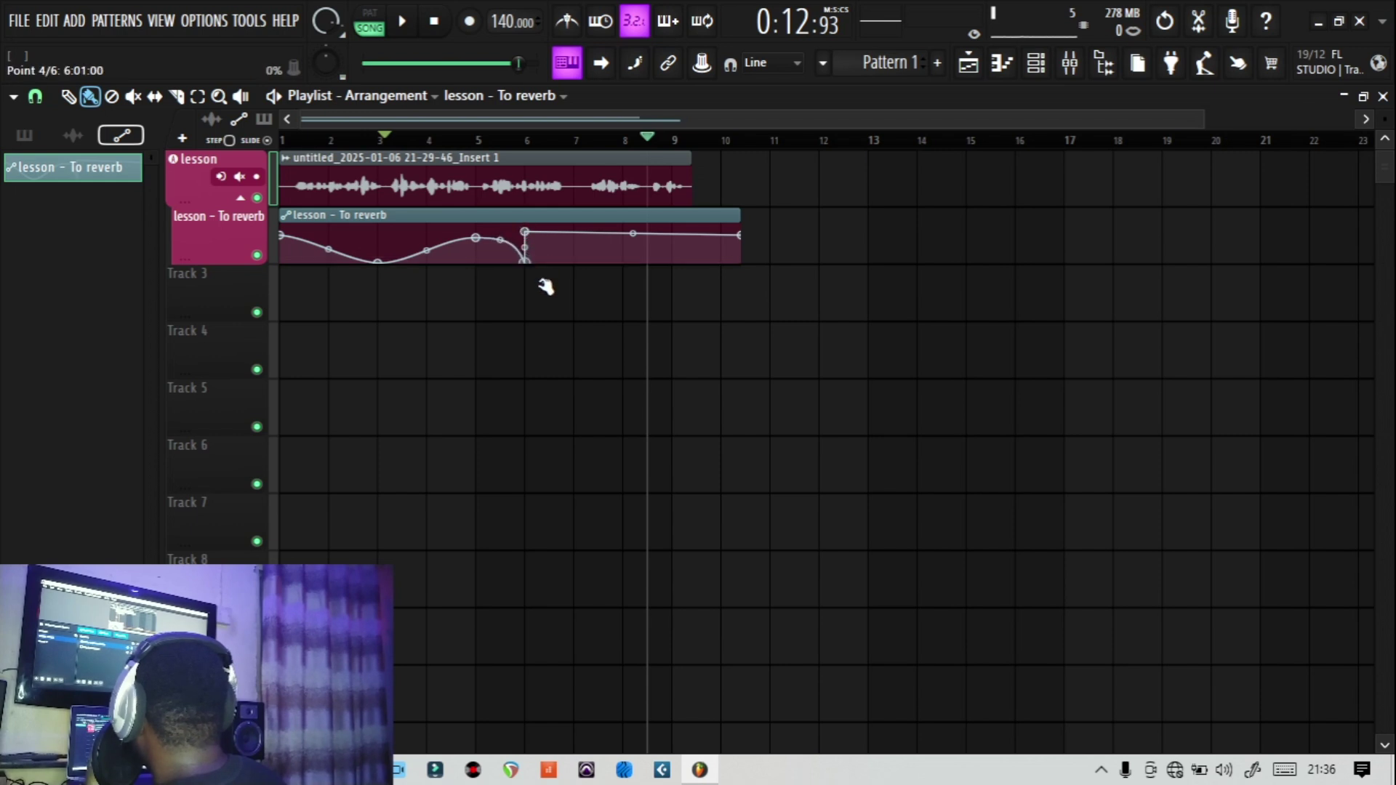
{"action": "right_click", "coordinate": [577, 231]}
{"action": "left_click", "coordinate": [574, 226]}
{"action": "left_click_drag", "start_coordinate": [525, 231], "coordinate": [571, 280]}
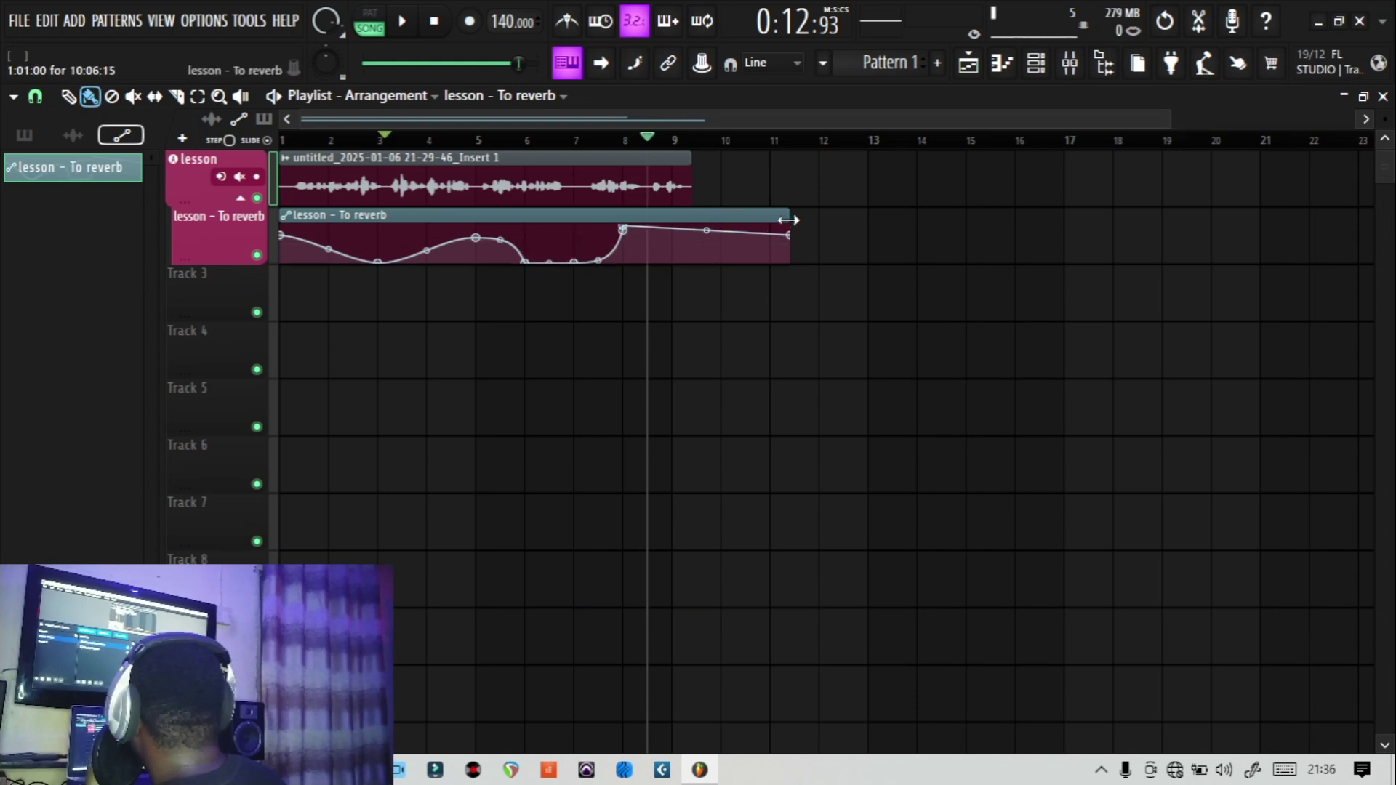
{"action": "left_click_drag", "start_coordinate": [788, 220], "coordinate": [707, 233]}
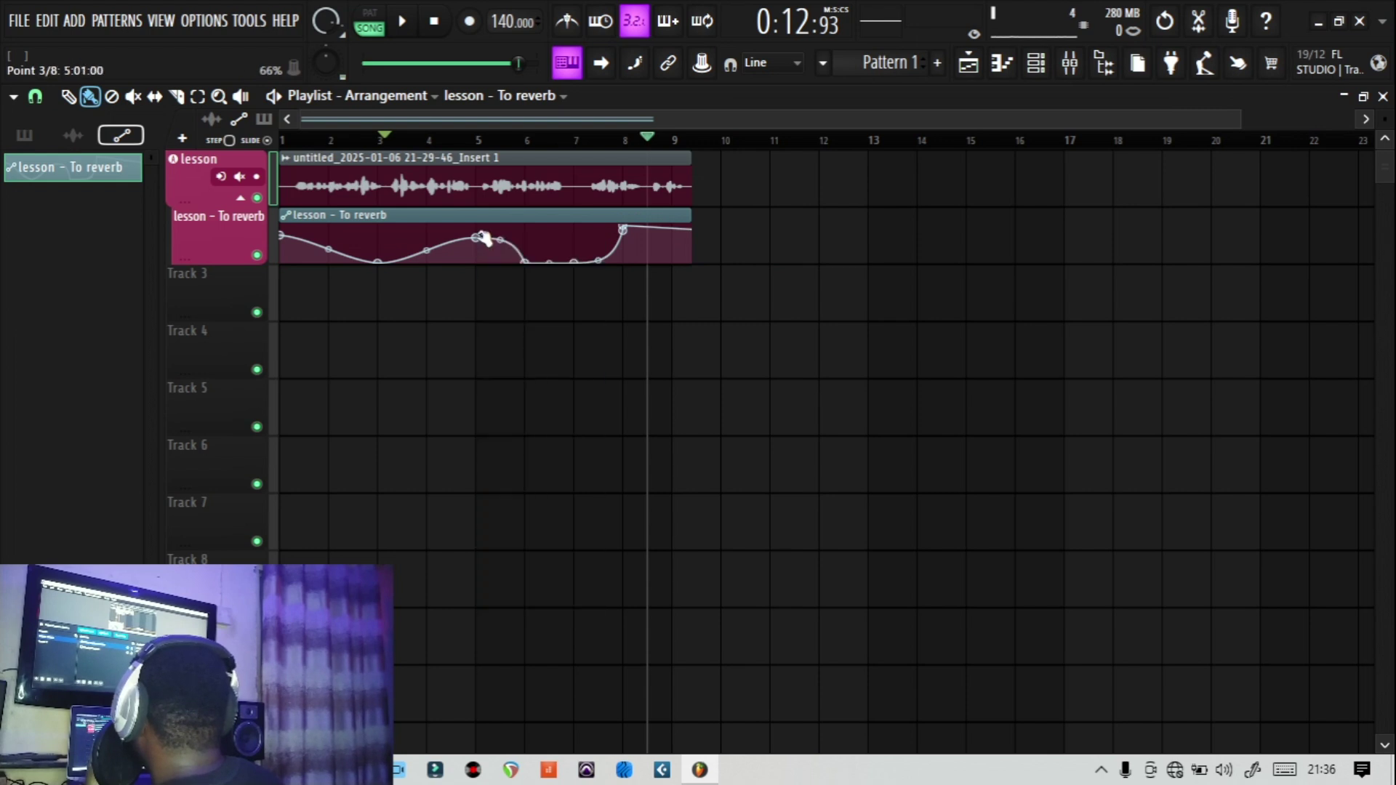
Step: Delete the bar 5 point, raise the bar 3 point, and move the bar 8 point to bar 7
{"action": "right_click", "coordinate": [476, 246]}
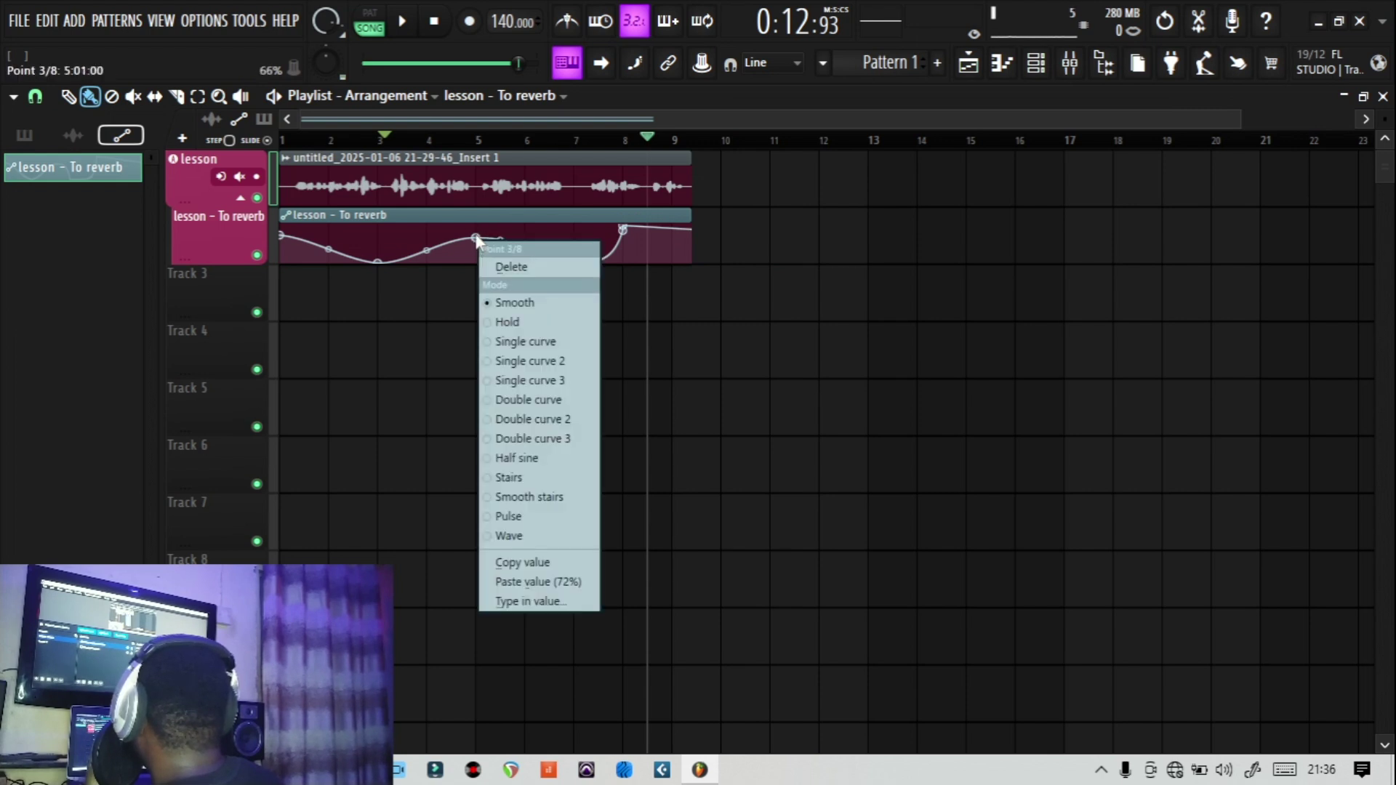
{"action": "left_click", "coordinate": [507, 266]}
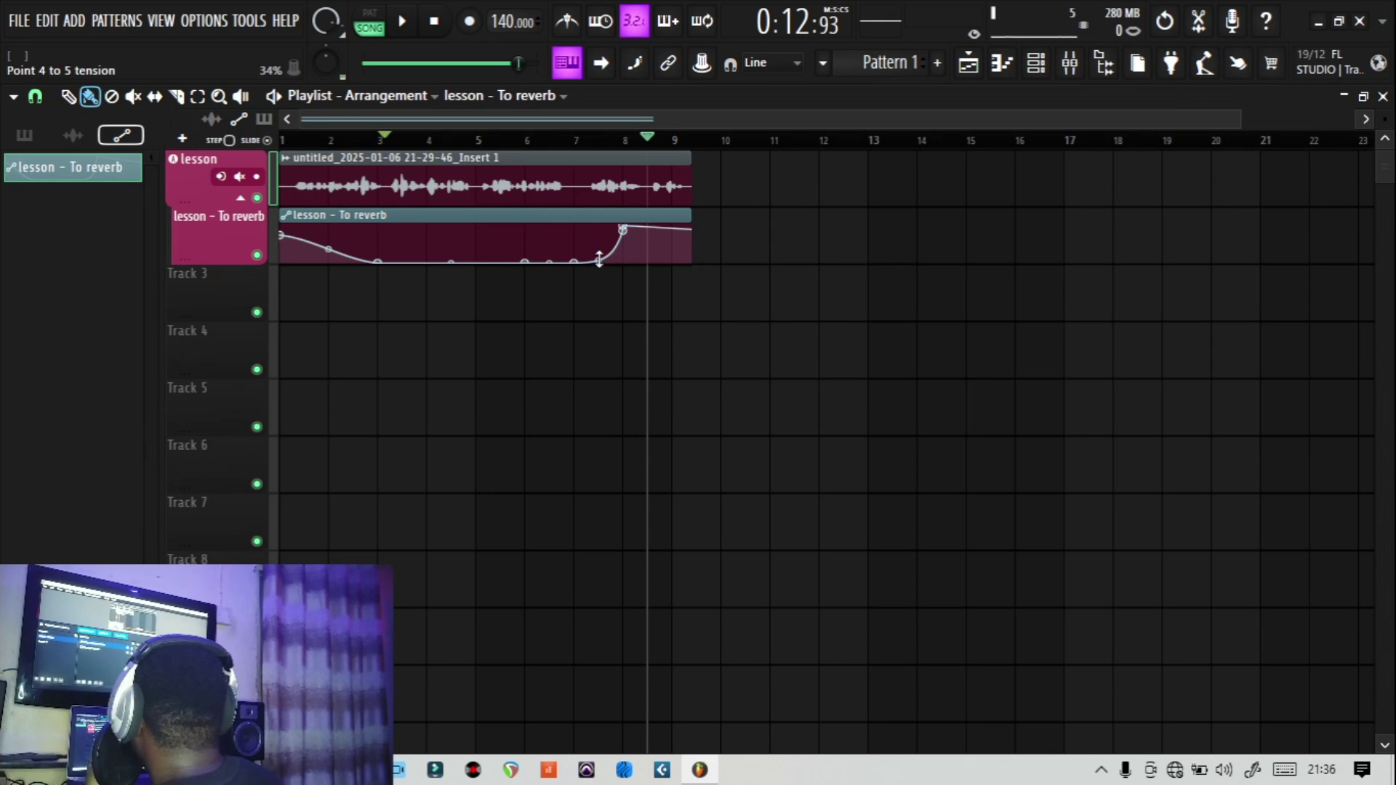
{"action": "right_click", "coordinate": [282, 235]}
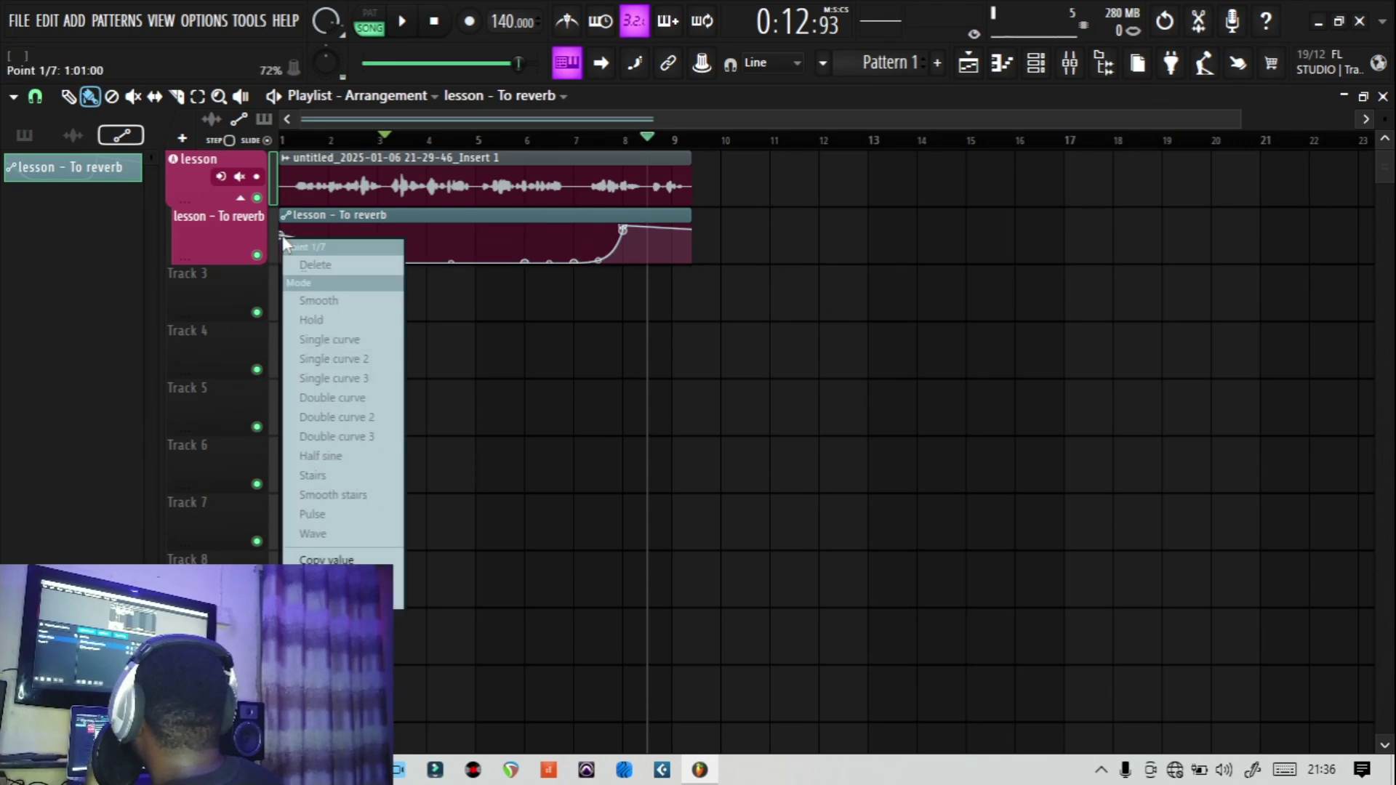
{"action": "left_click", "coordinate": [313, 268]}
{"action": "left_click_drag", "start_coordinate": [382, 259], "coordinate": [378, 233]}
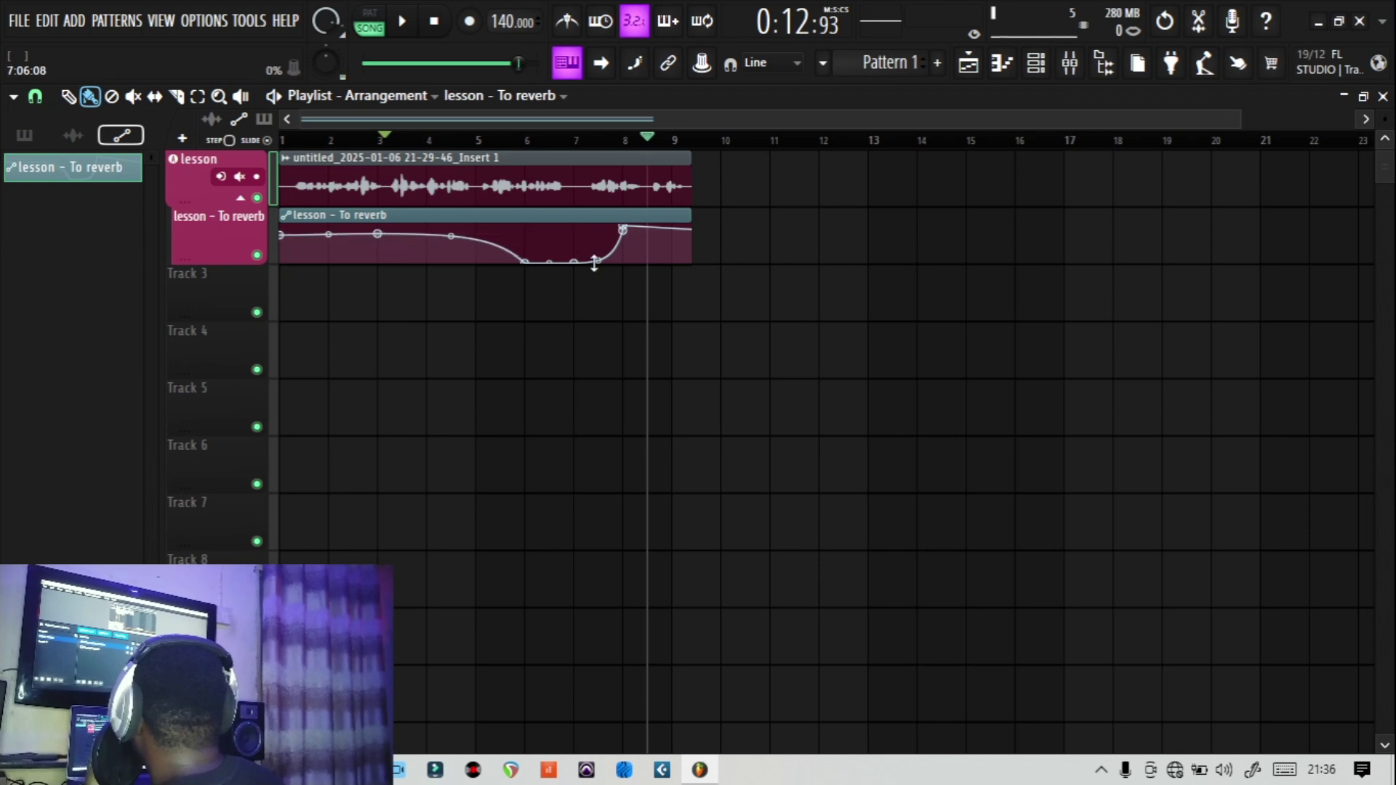
{"action": "left_click_drag", "start_coordinate": [620, 229], "coordinate": [458, 225]}
Step: Delete the low points and the bar 7 points so the curve runs flat
{"action": "right_click", "coordinate": [574, 263]}
{"action": "left_click", "coordinate": [595, 284]}
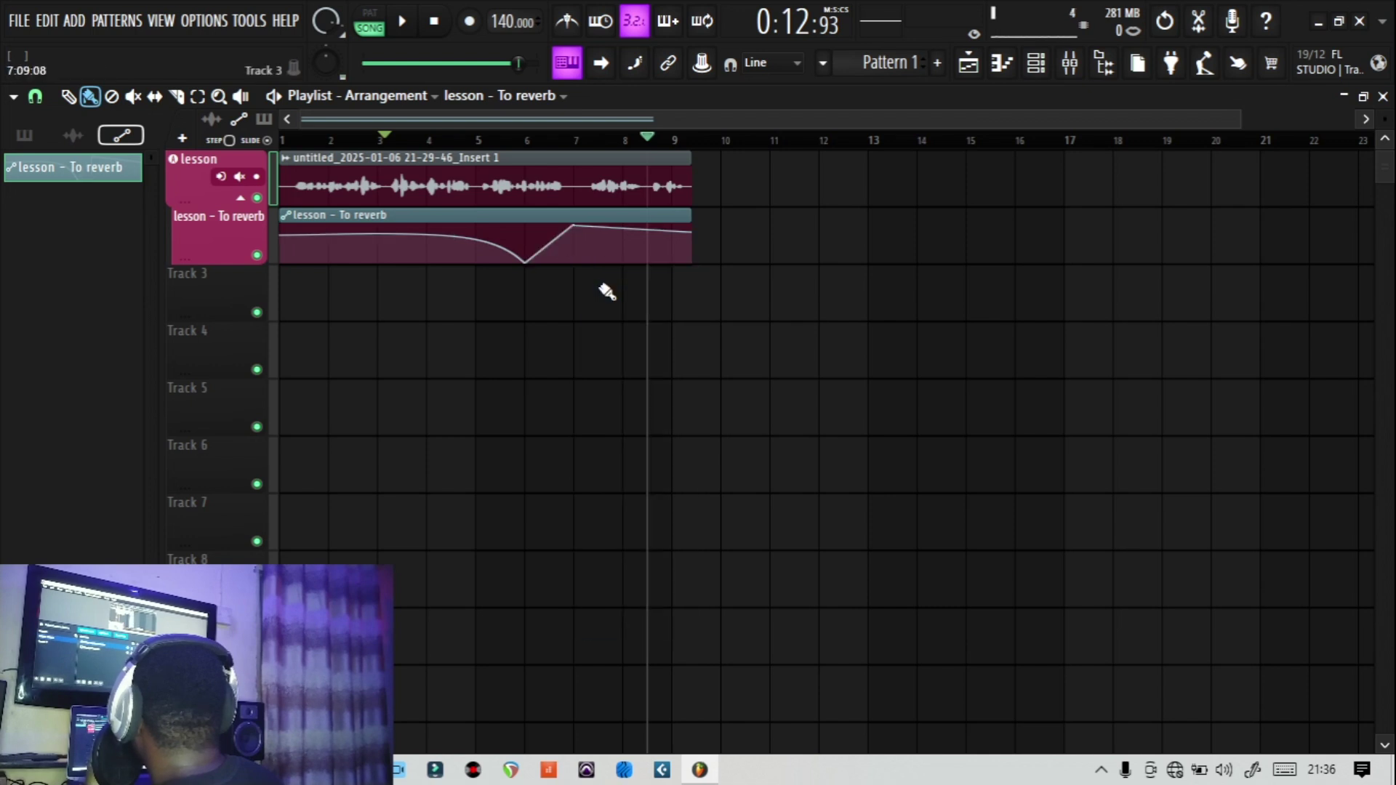
{"action": "right_click", "coordinate": [529, 261]}
{"action": "left_click", "coordinate": [560, 291]}
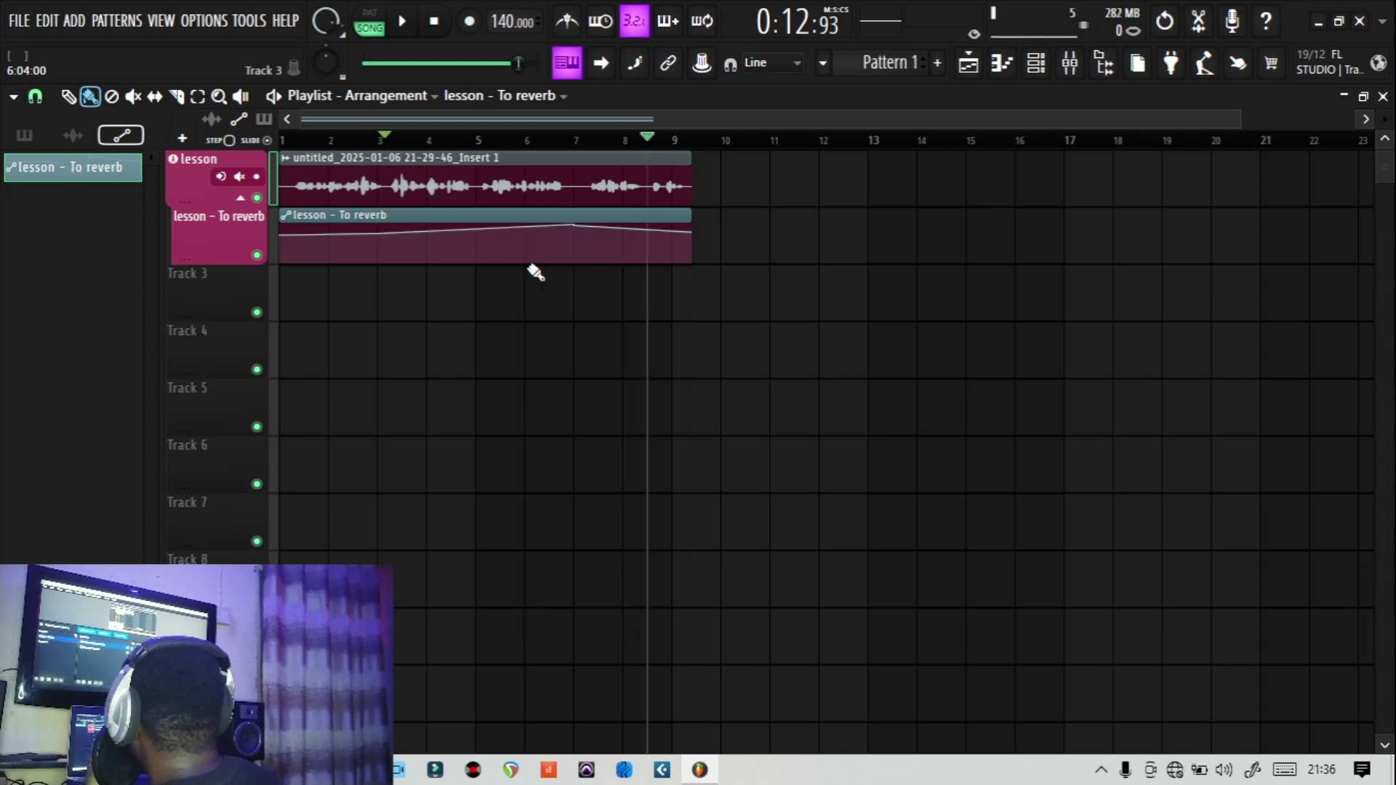
{"action": "mouse_move", "coordinate": [577, 231]}
{"action": "left_mouse_down"}
{"action": "mouse_move", "coordinate": [461, 237]}
{"action": "mouse_move", "coordinate": [575, 229]}
{"action": "left_mouse_up"}
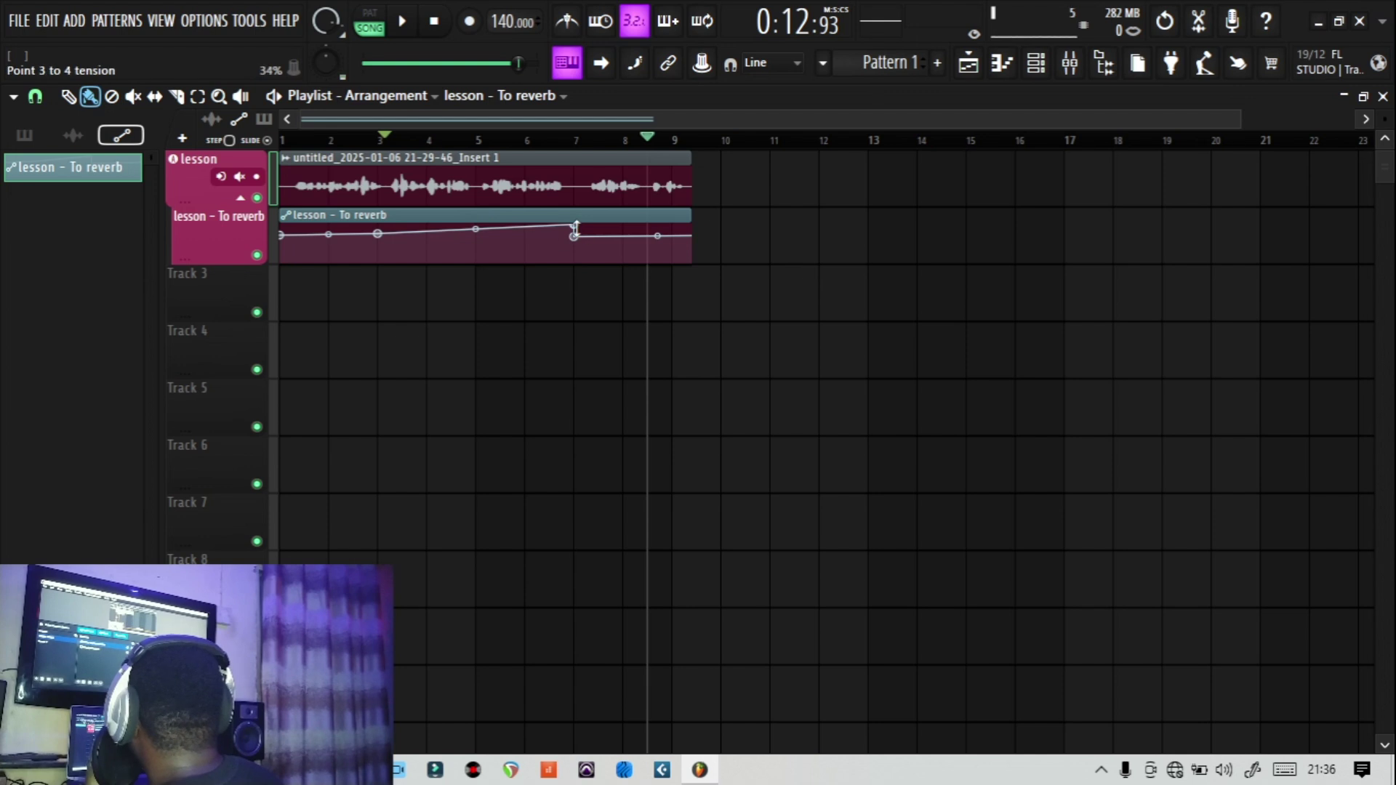
{"action": "right_click", "coordinate": [575, 233]}
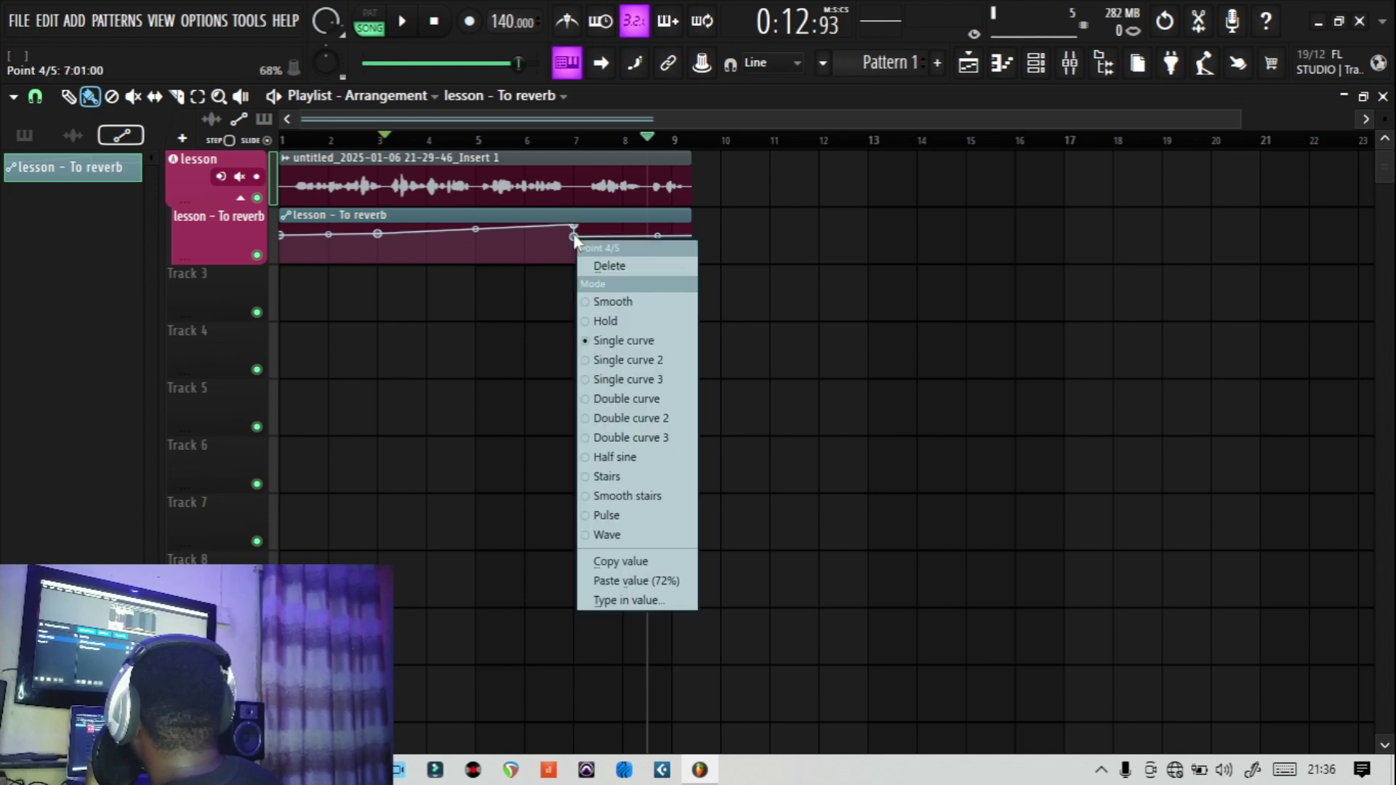
{"action": "left_click", "coordinate": [608, 267]}
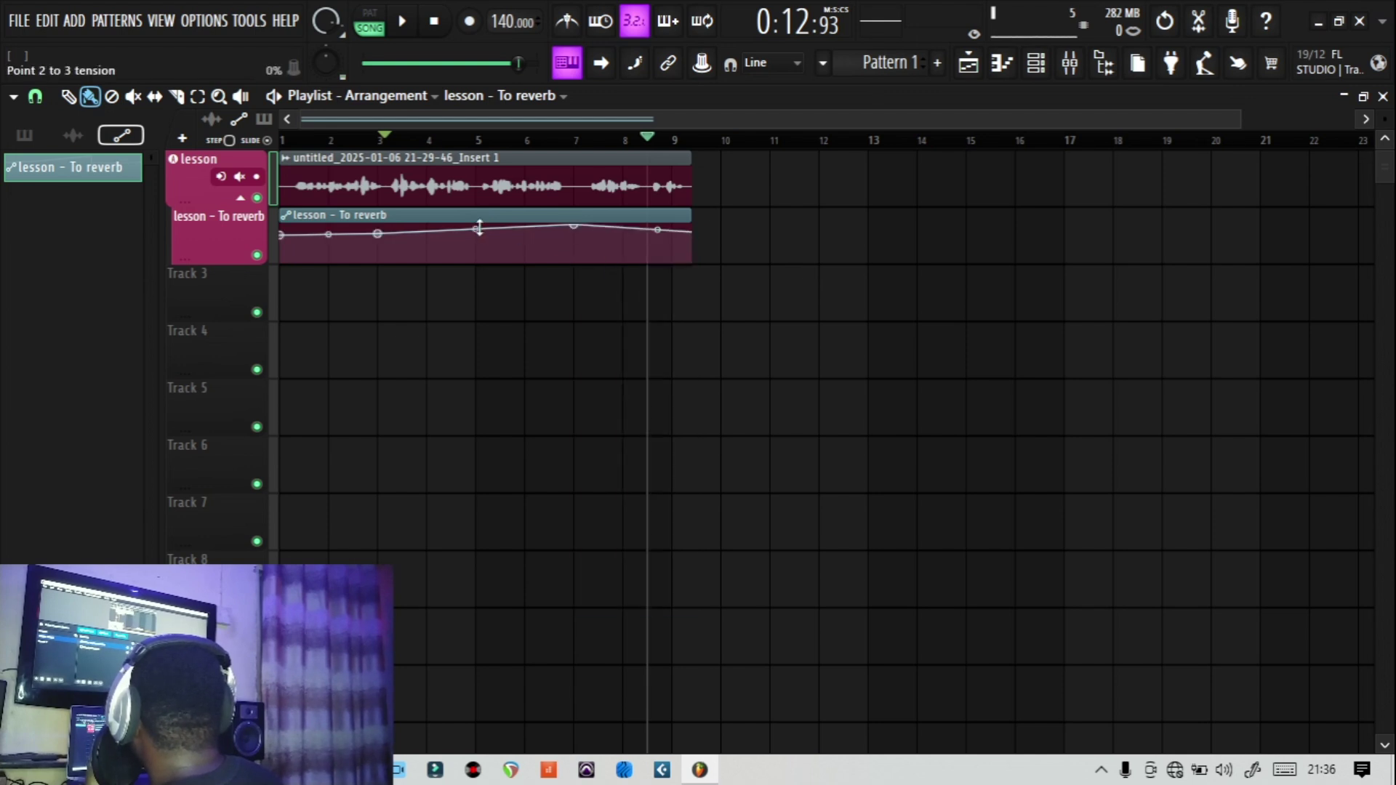
{"action": "right_click", "coordinate": [574, 227]}
{"action": "left_click", "coordinate": [600, 254]}
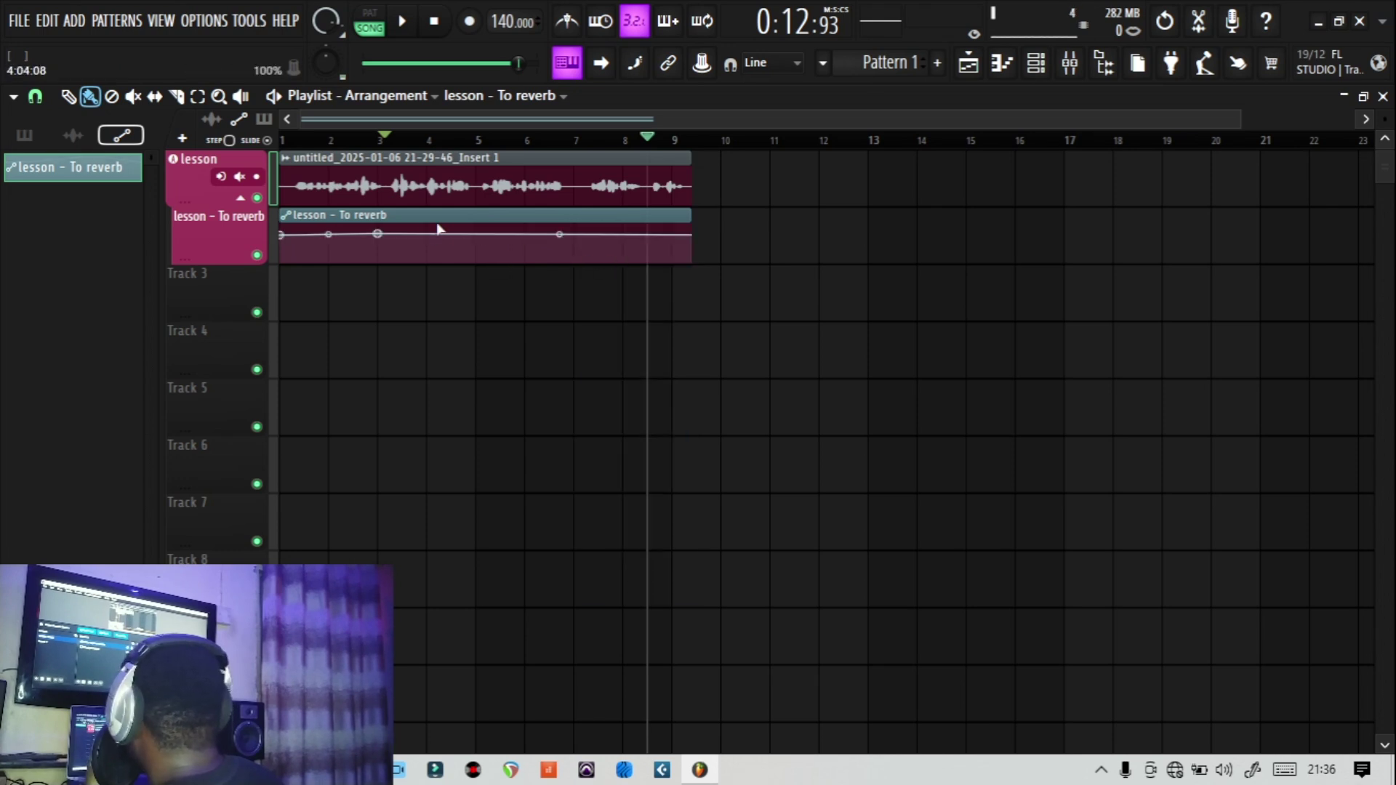
Step: Add a point at about bar 5 and give it the copied 72% value
{"action": "left_click", "coordinate": [477, 237]}
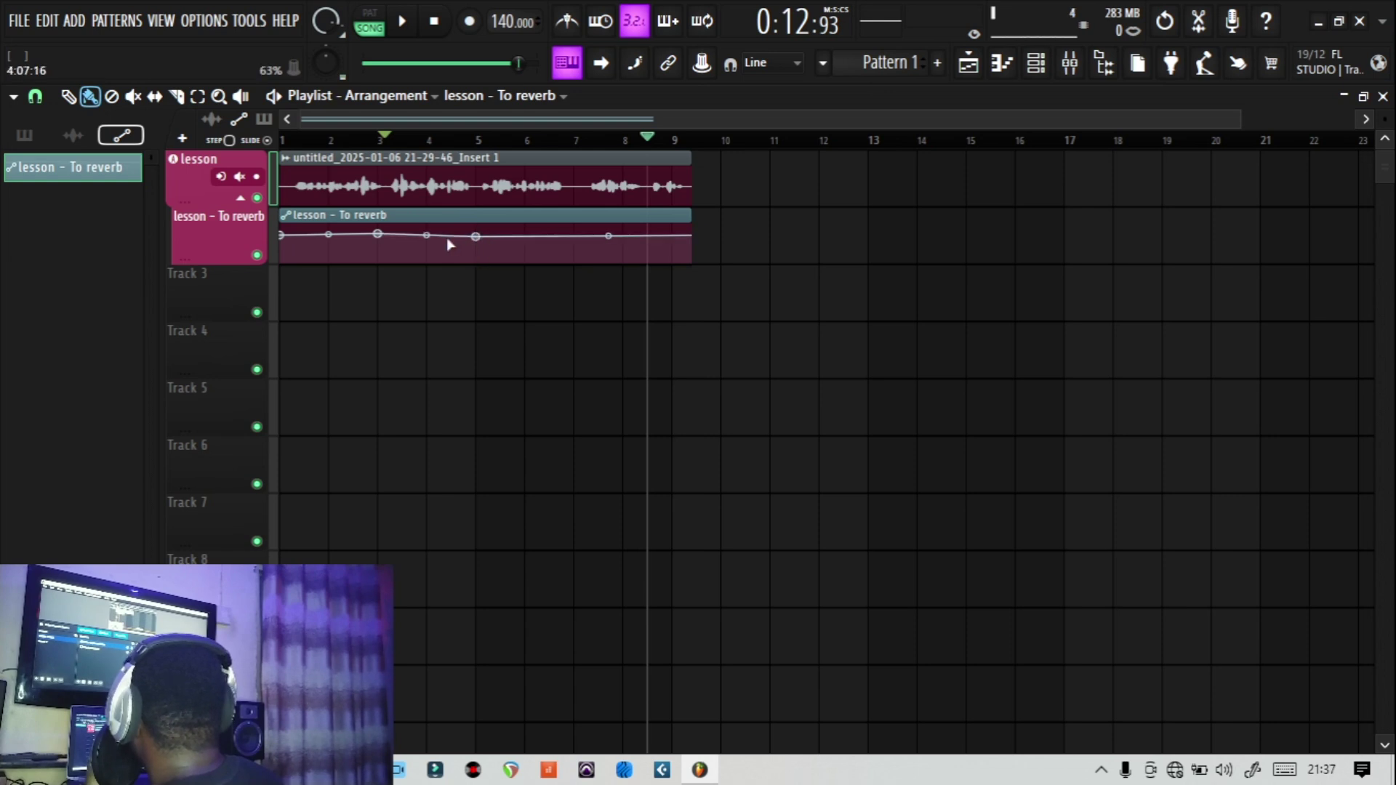
{"action": "right_click", "coordinate": [478, 237]}
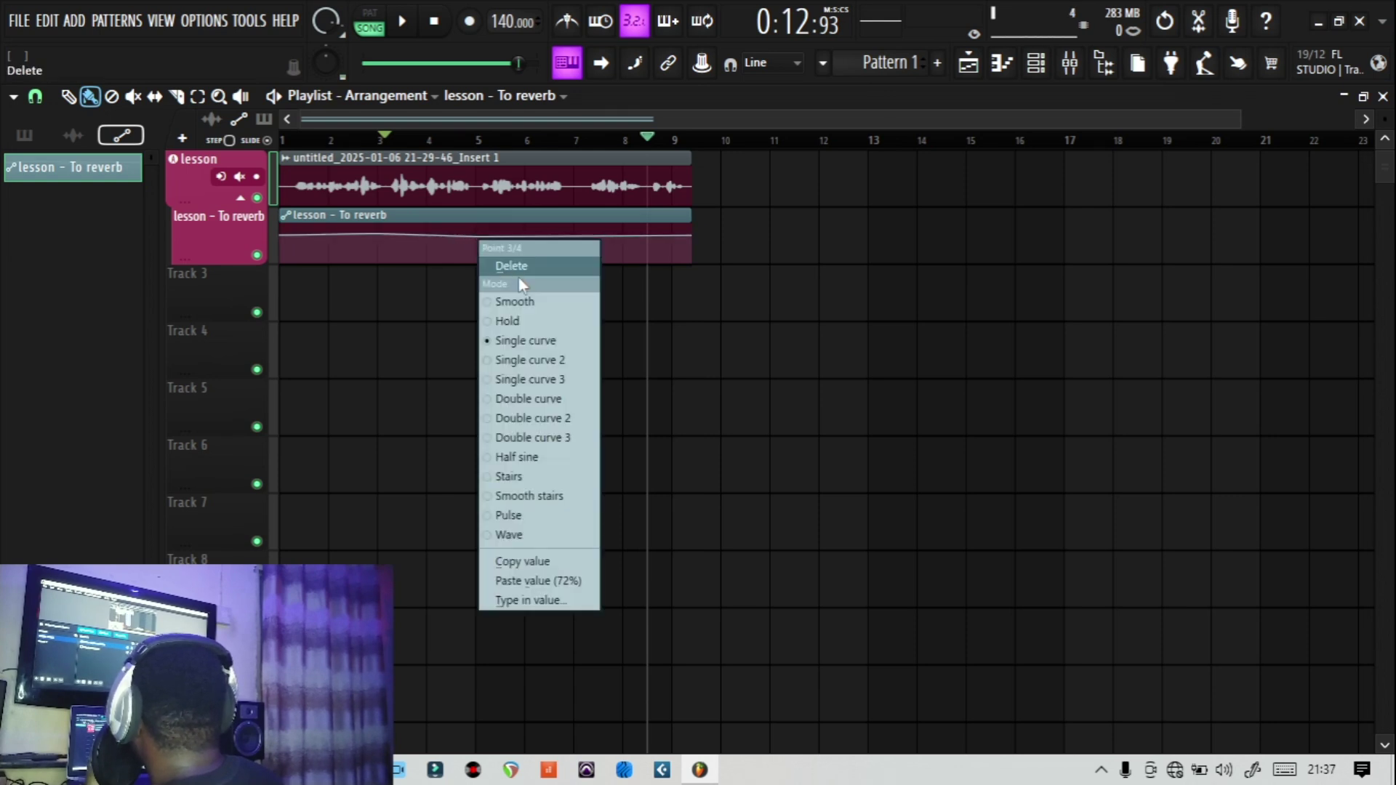
{"action": "left_click", "coordinate": [557, 580]}
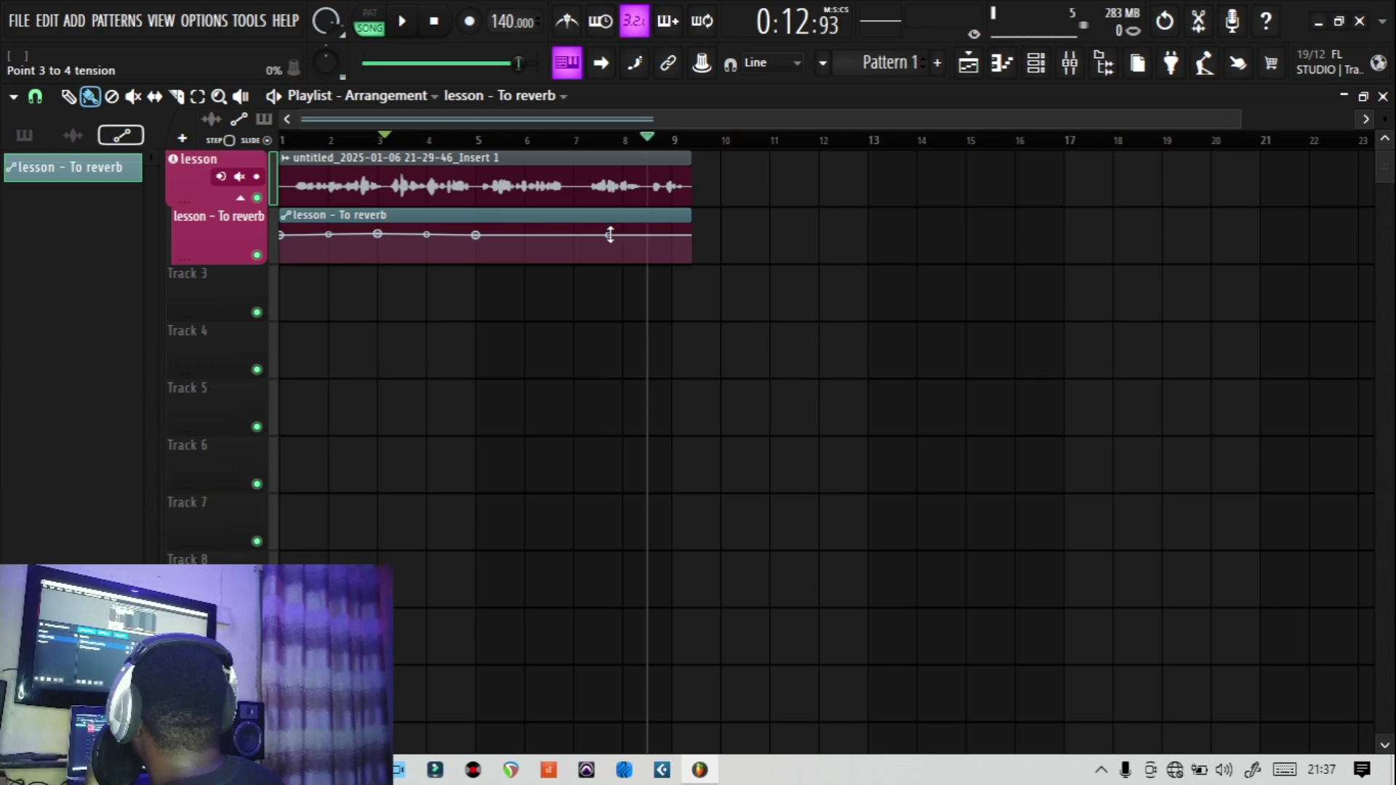
{"action": "right_click", "coordinate": [476, 237]}
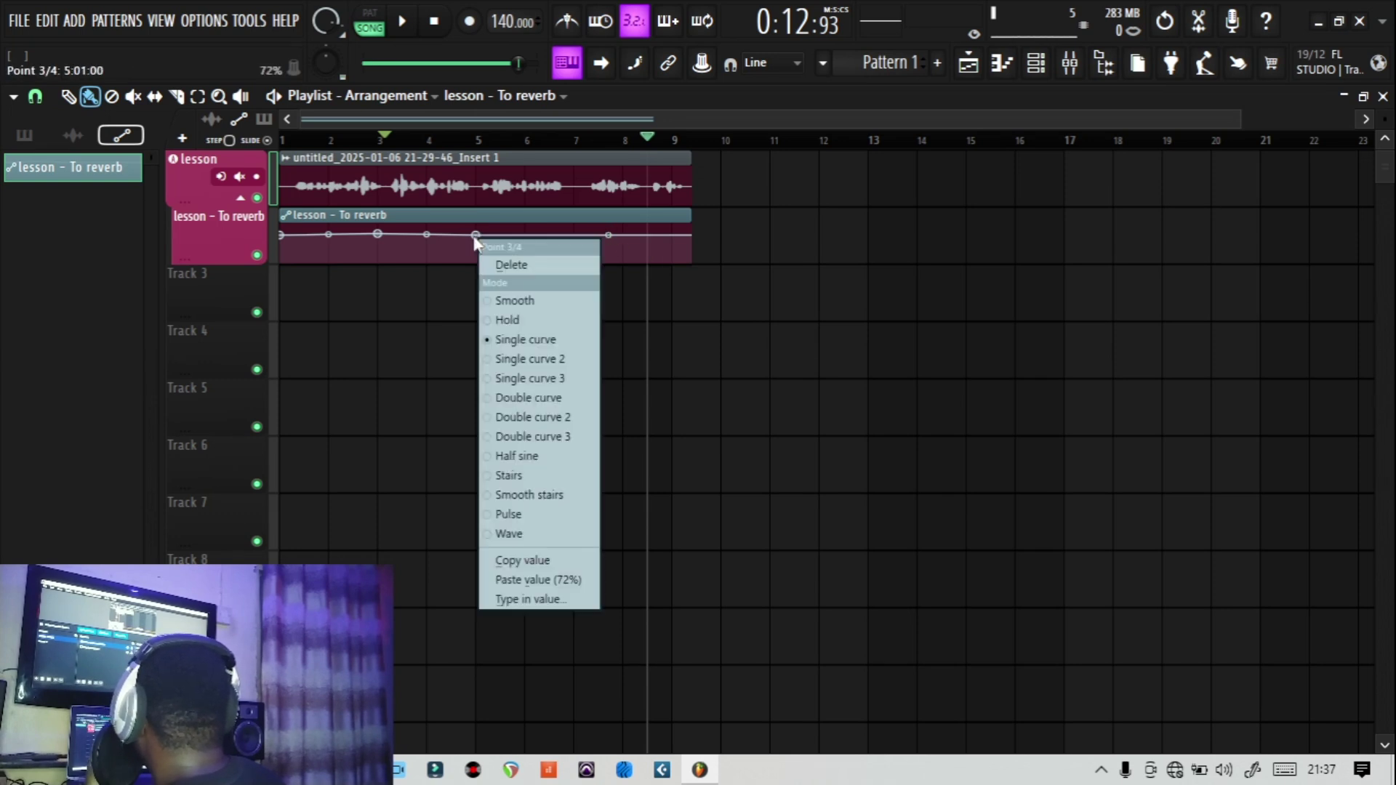
{"action": "left_click", "coordinate": [568, 579]}
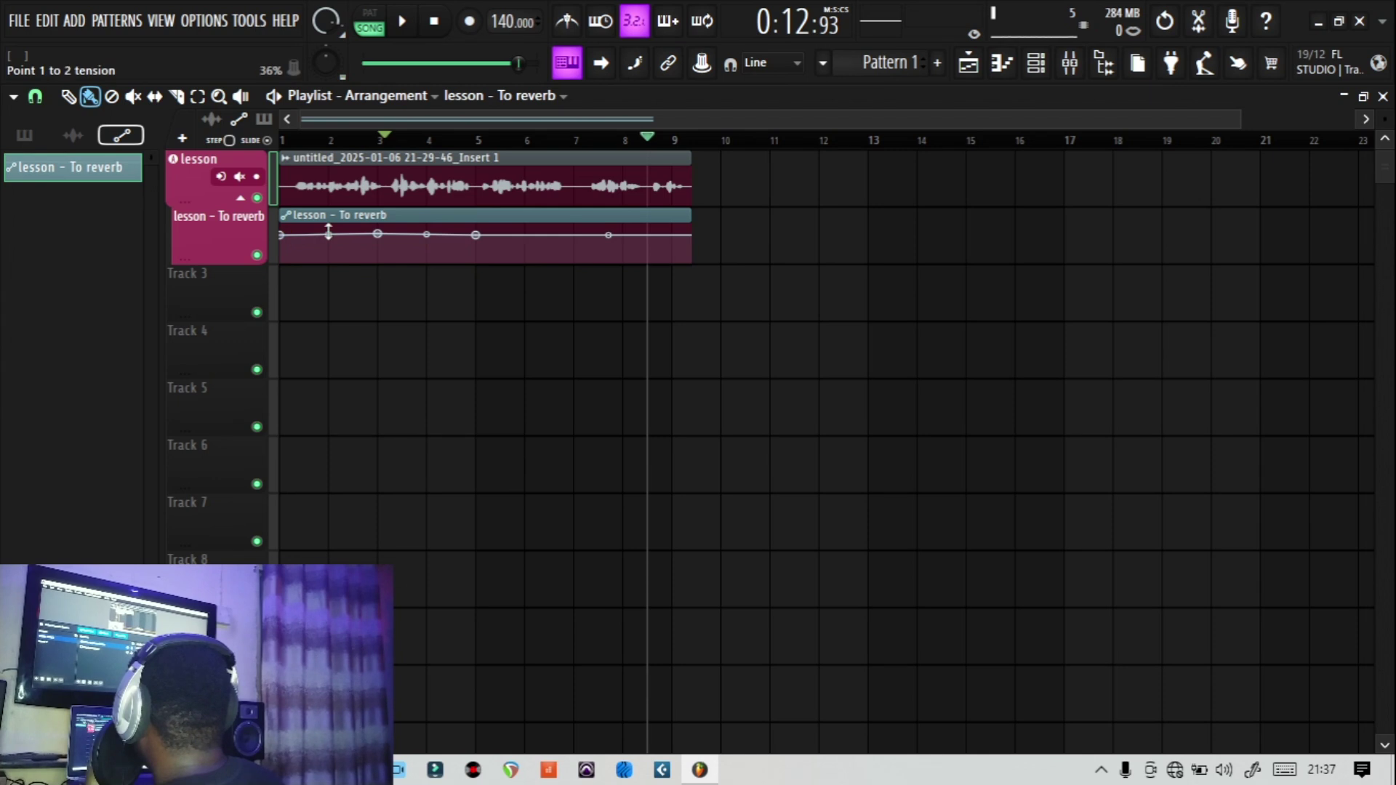
Step: Replace the bar 3 point with a new one and pull the first point down to zero
{"action": "right_click", "coordinate": [375, 234]}
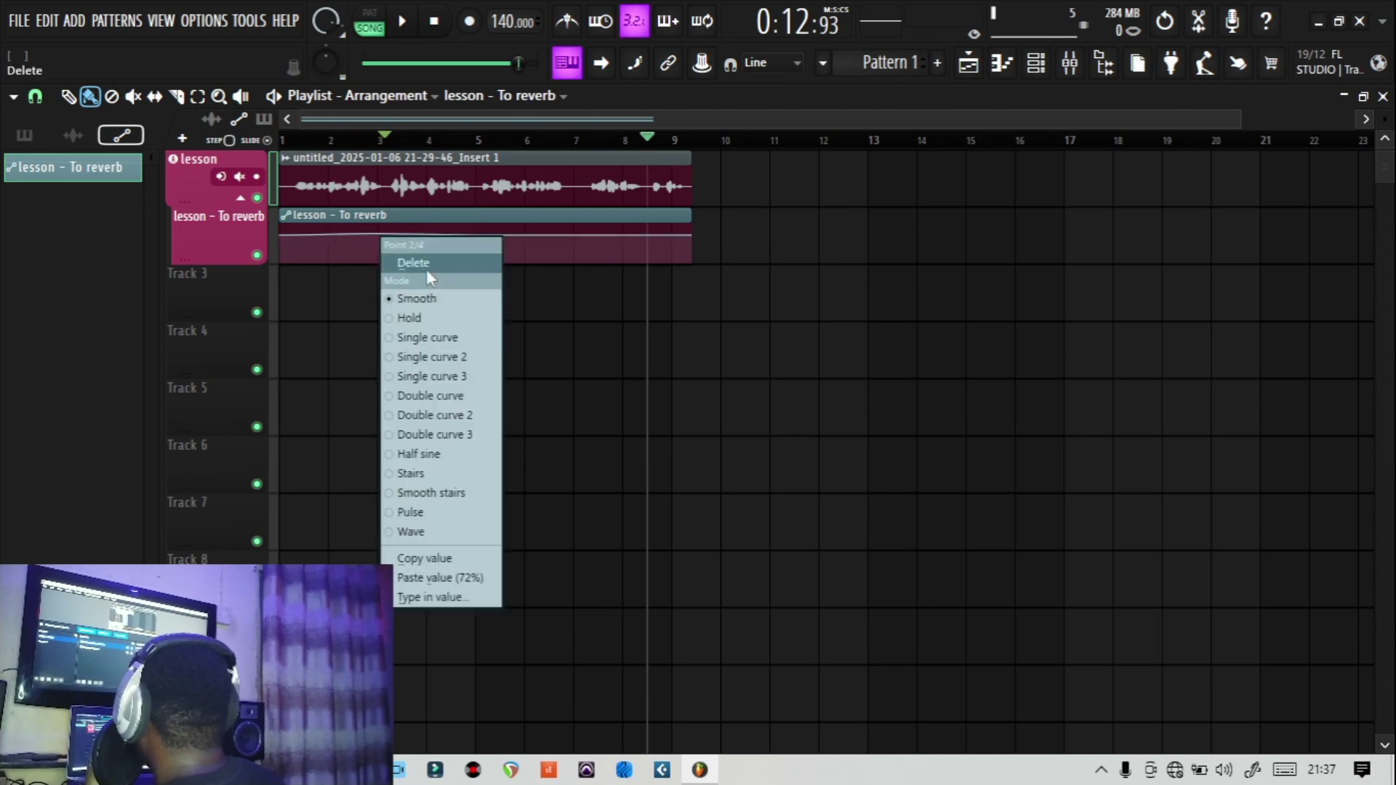
{"action": "left_click", "coordinate": [426, 267]}
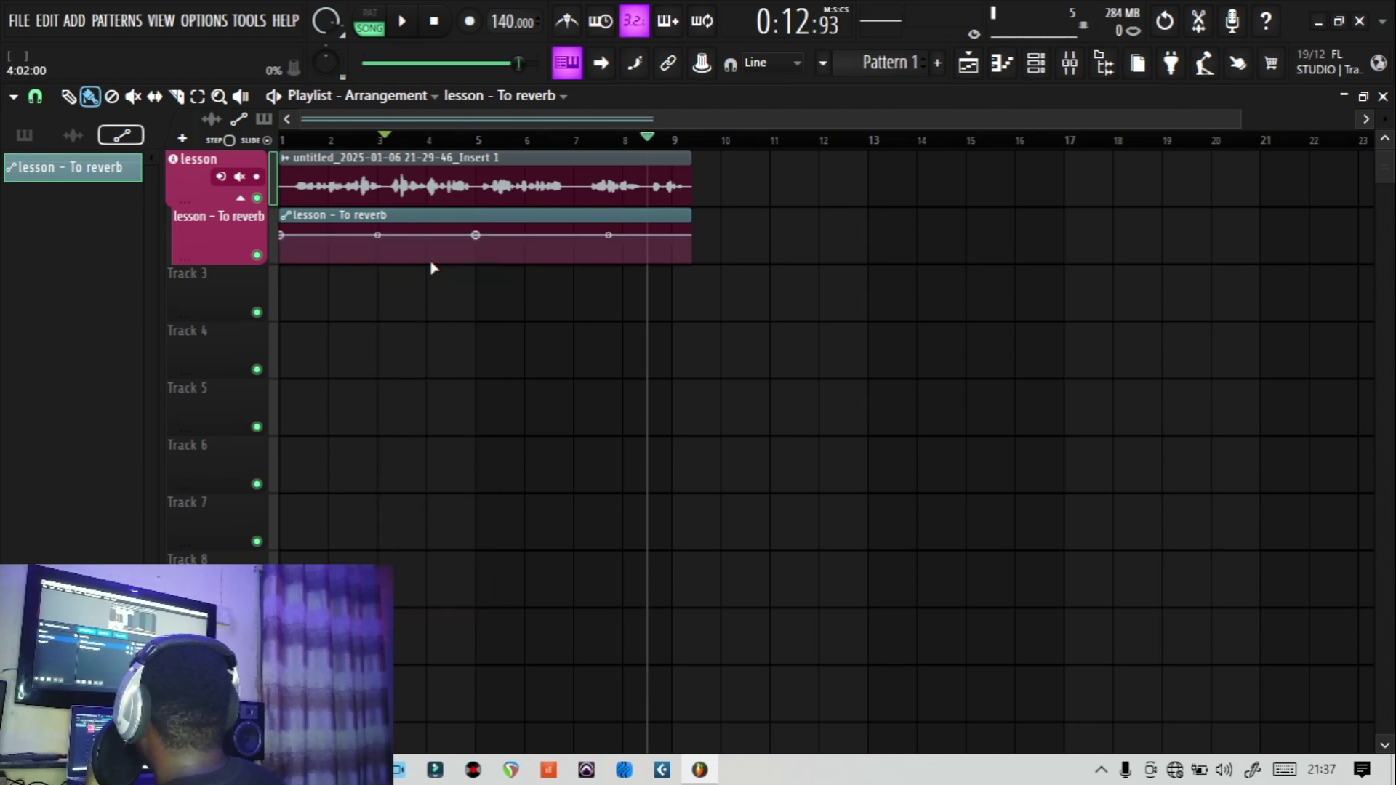
{"action": "right_click", "coordinate": [282, 237]}
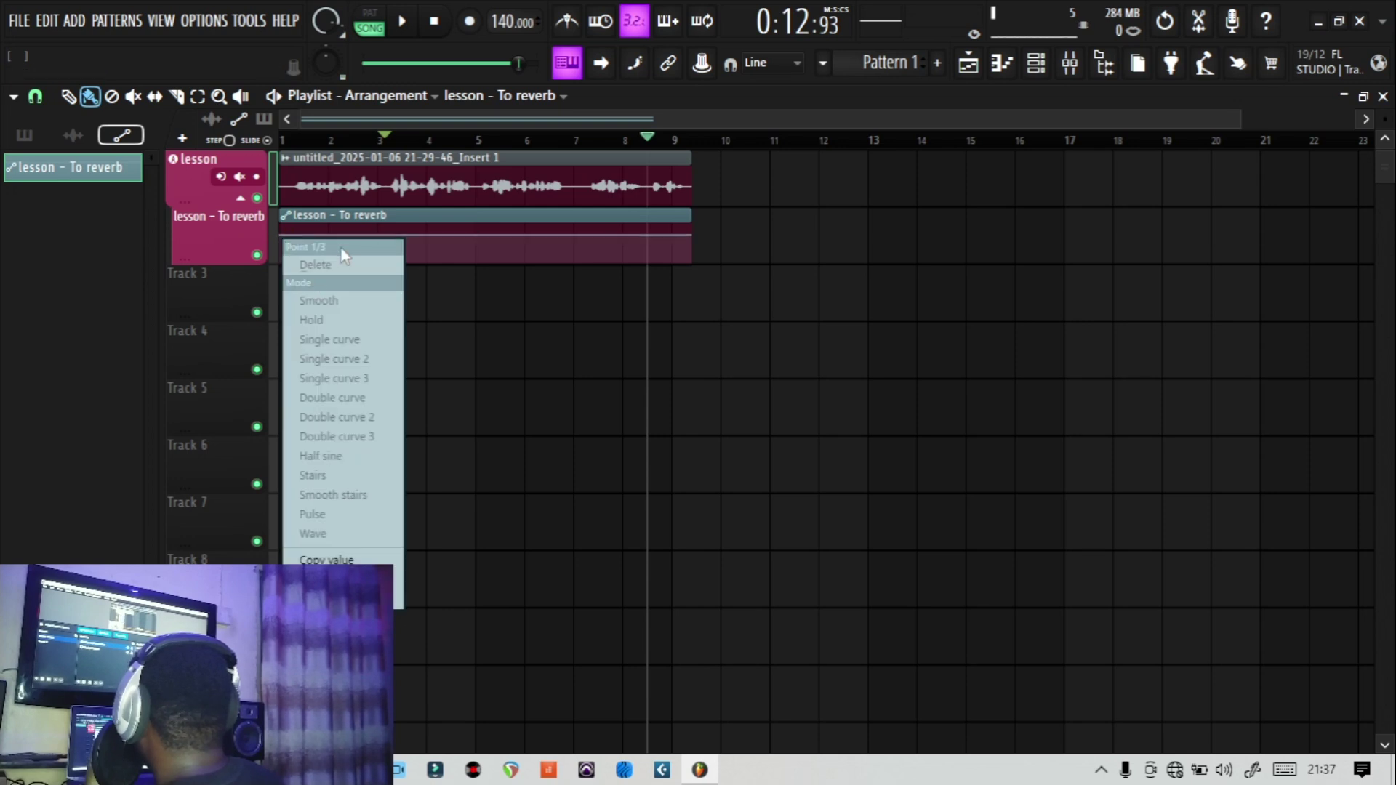
{"action": "left_click", "coordinate": [361, 231]}
{"action": "left_click", "coordinate": [379, 231]}
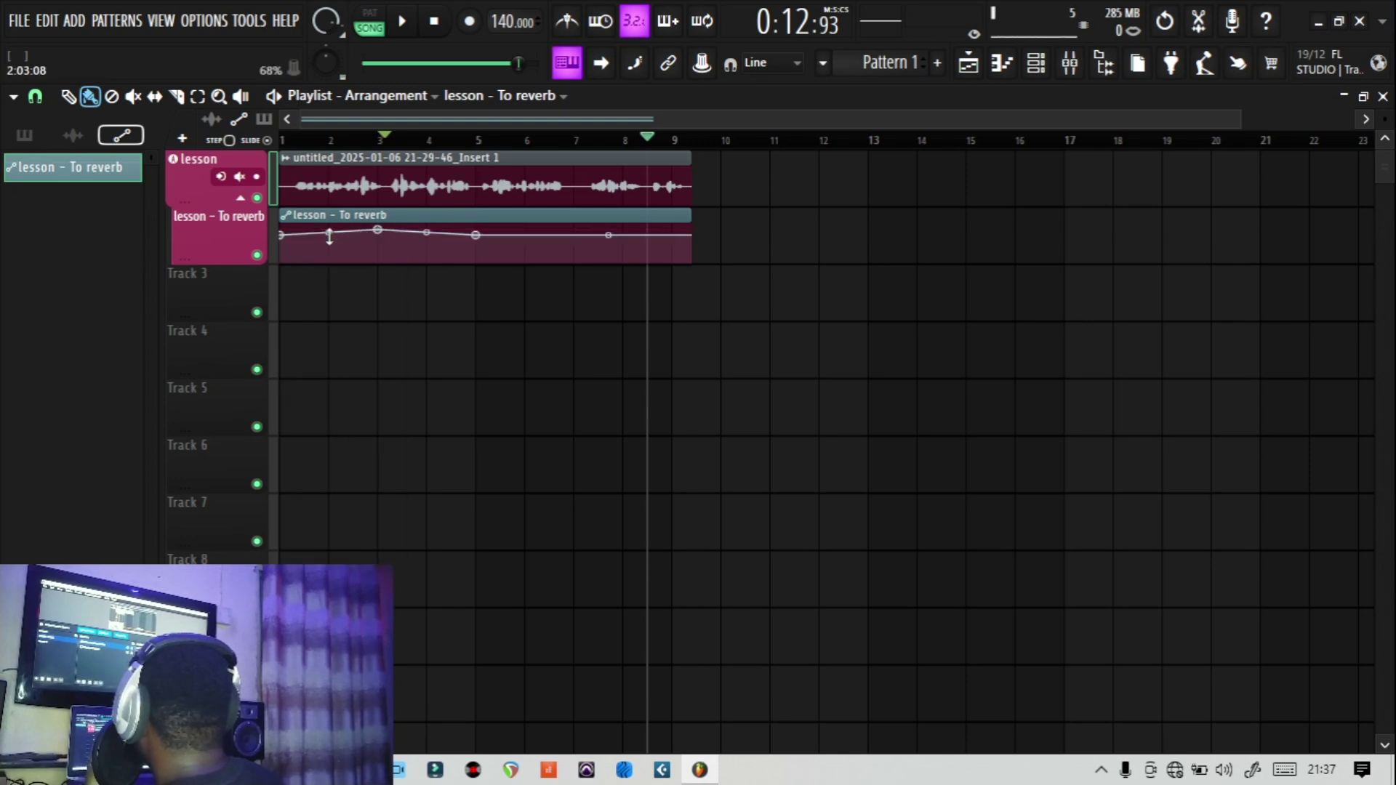
{"action": "left_click_drag", "start_coordinate": [282, 235], "coordinate": [302, 274]}
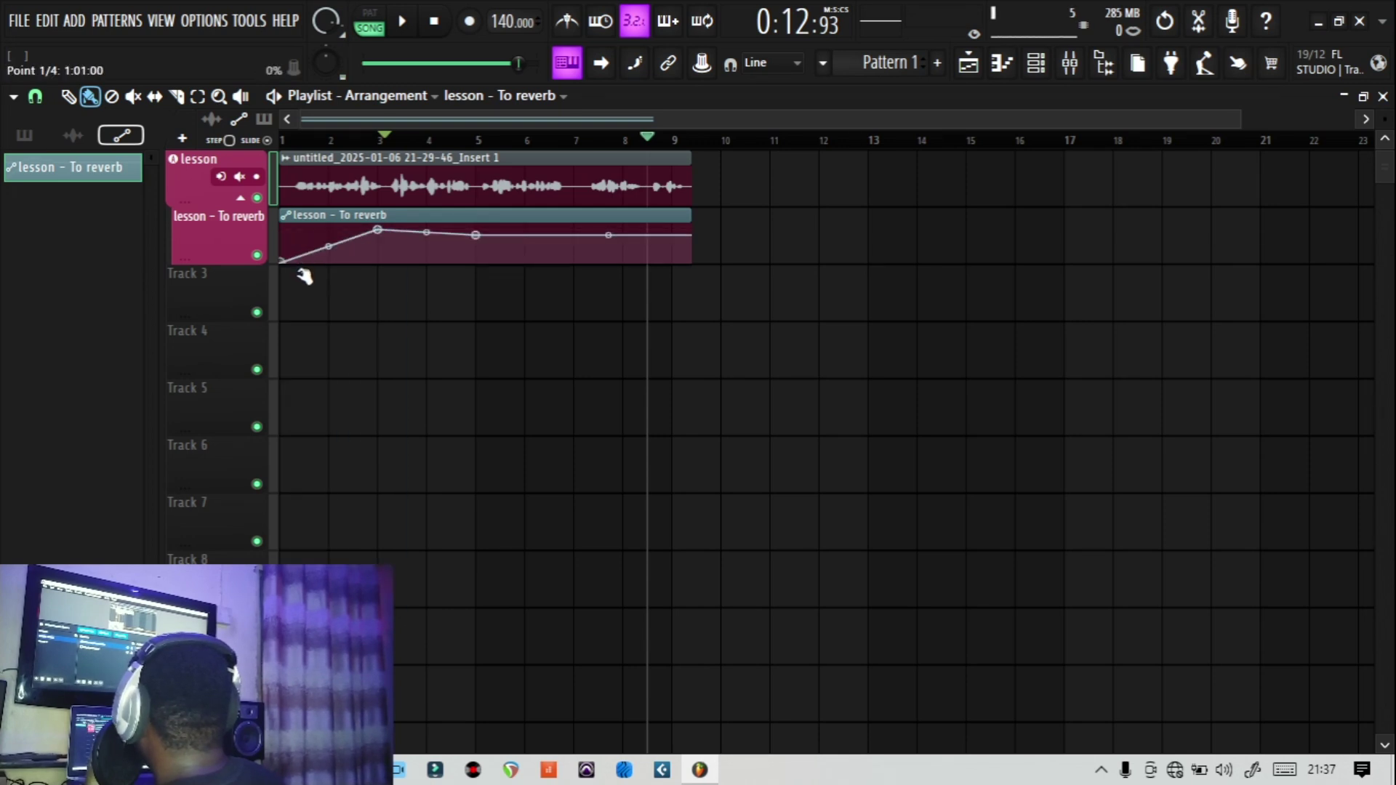
Step: Set point 2 to Hold and move it from bar 3 to bar 4
{"action": "right_click", "coordinate": [380, 231]}
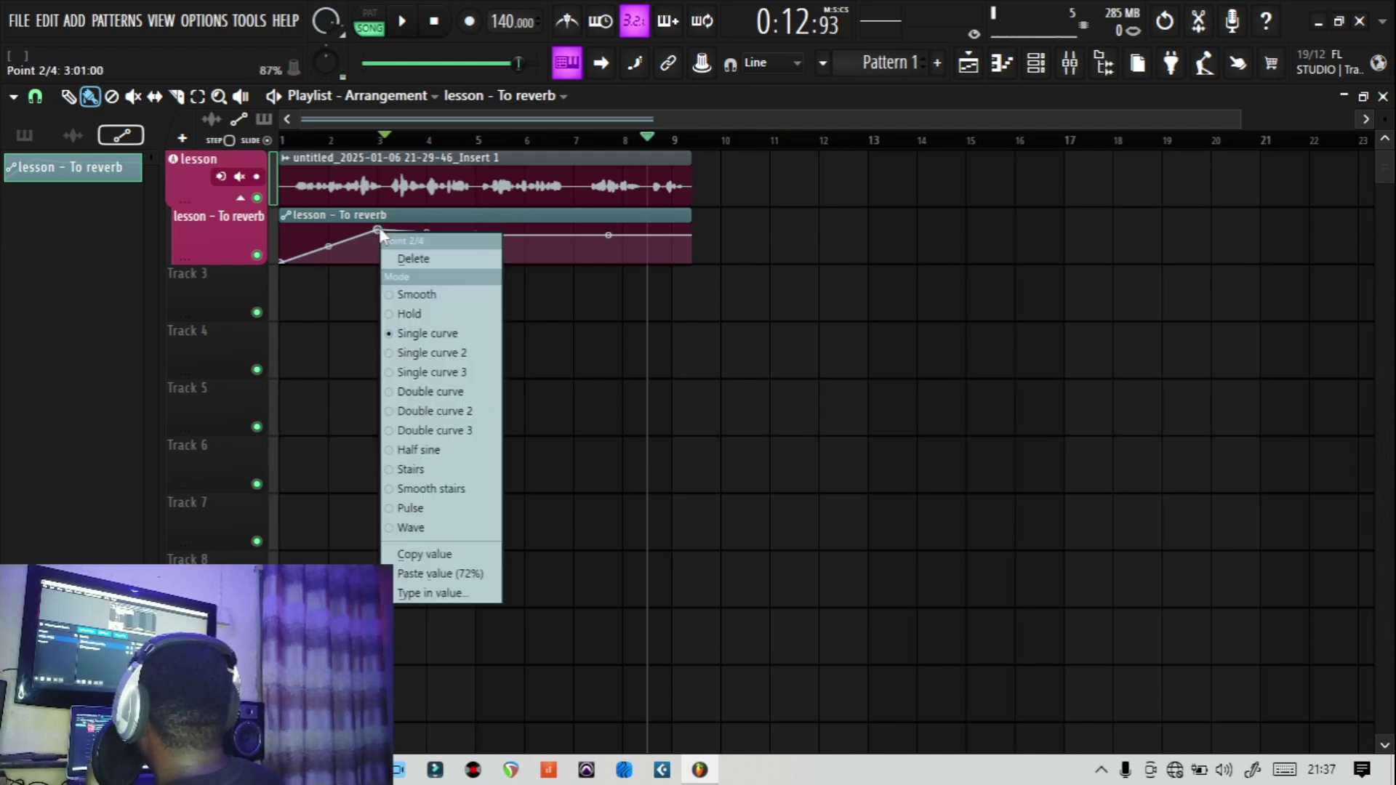
{"action": "left_click", "coordinate": [426, 317]}
{"action": "left_click_drag", "start_coordinate": [379, 230], "coordinate": [472, 238]}
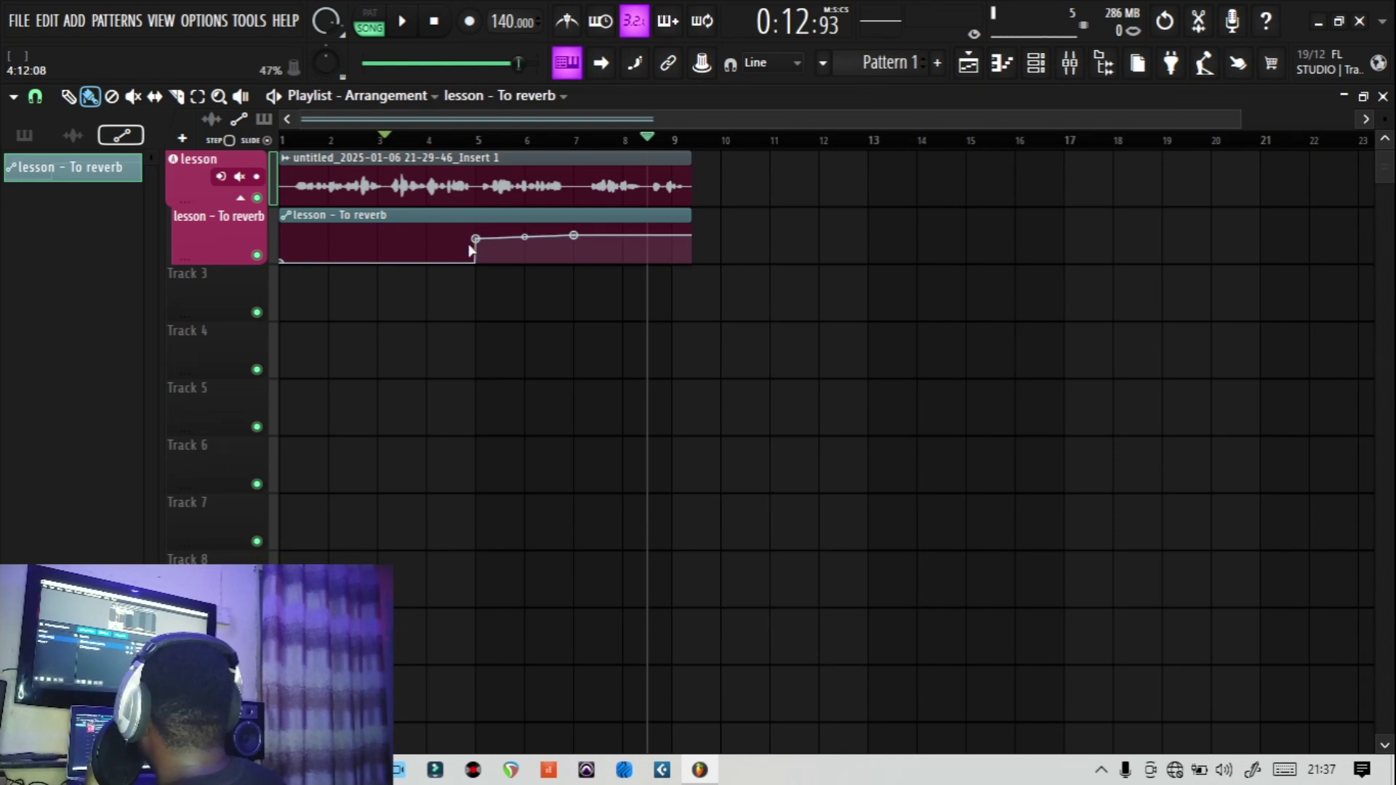
Step: Paste the 72% value onto point 2, then play the song from the start to audition it
{"action": "right_click", "coordinate": [476, 240]}
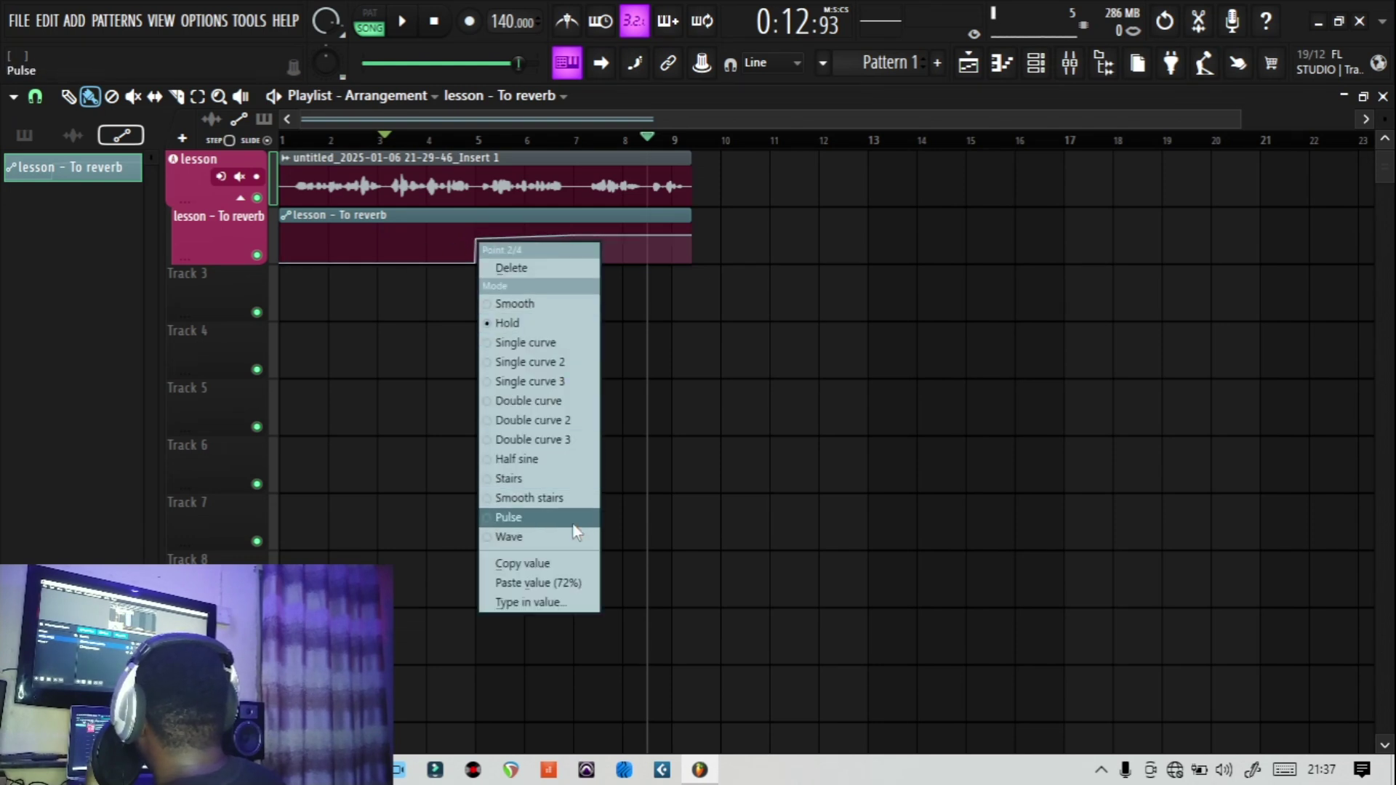
{"action": "left_click", "coordinate": [572, 582]}
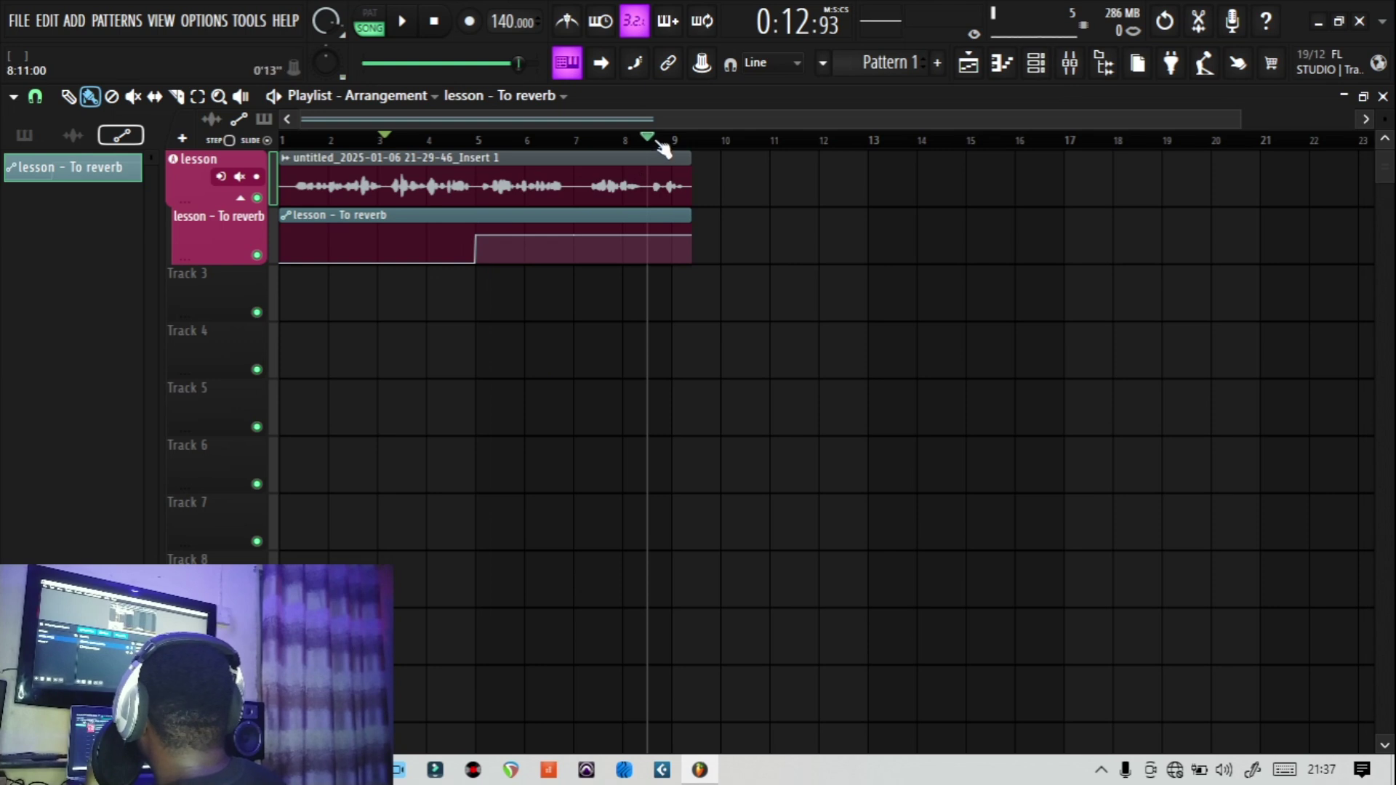
{"action": "left_click", "coordinate": [434, 21]}
{"action": "left_click", "coordinate": [409, 22]}
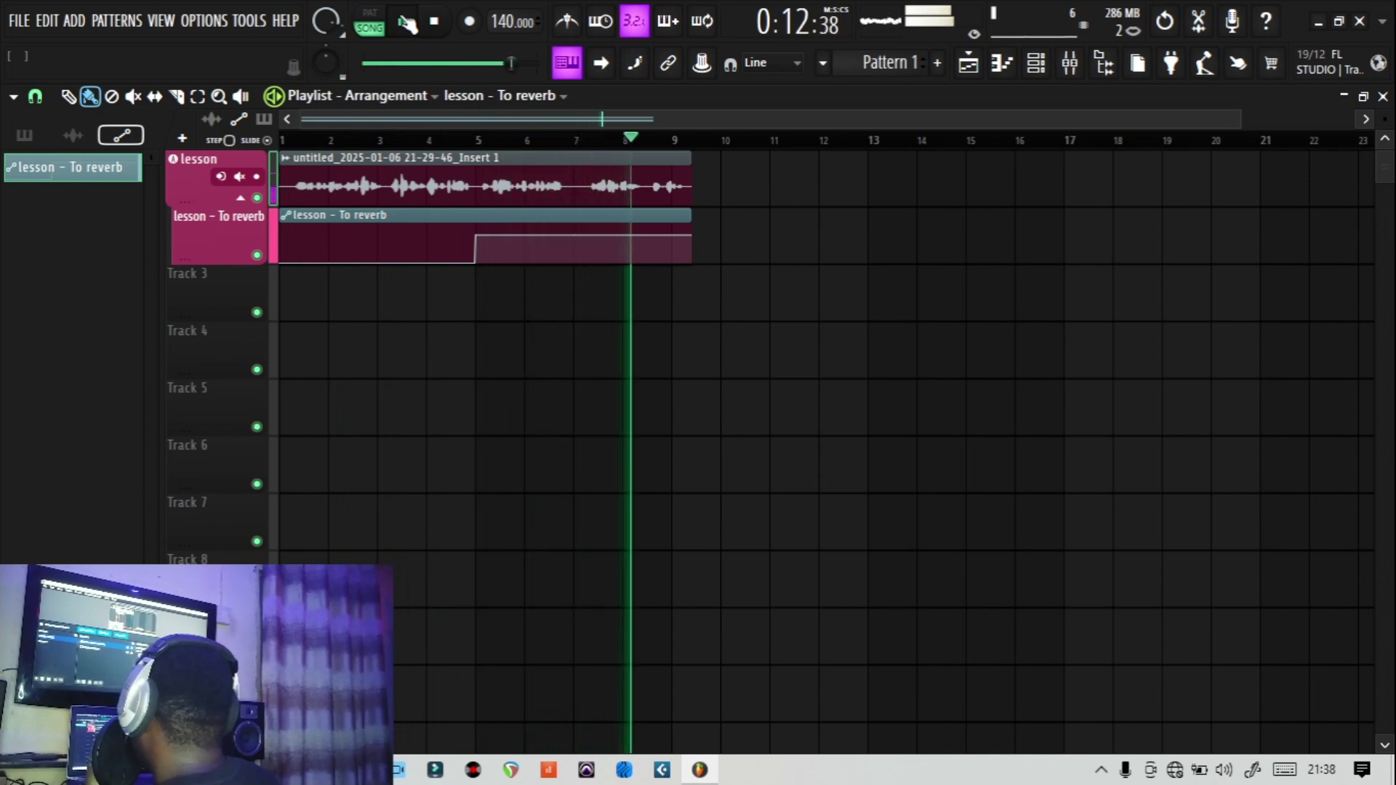
{"action": "key", "text": "space"}
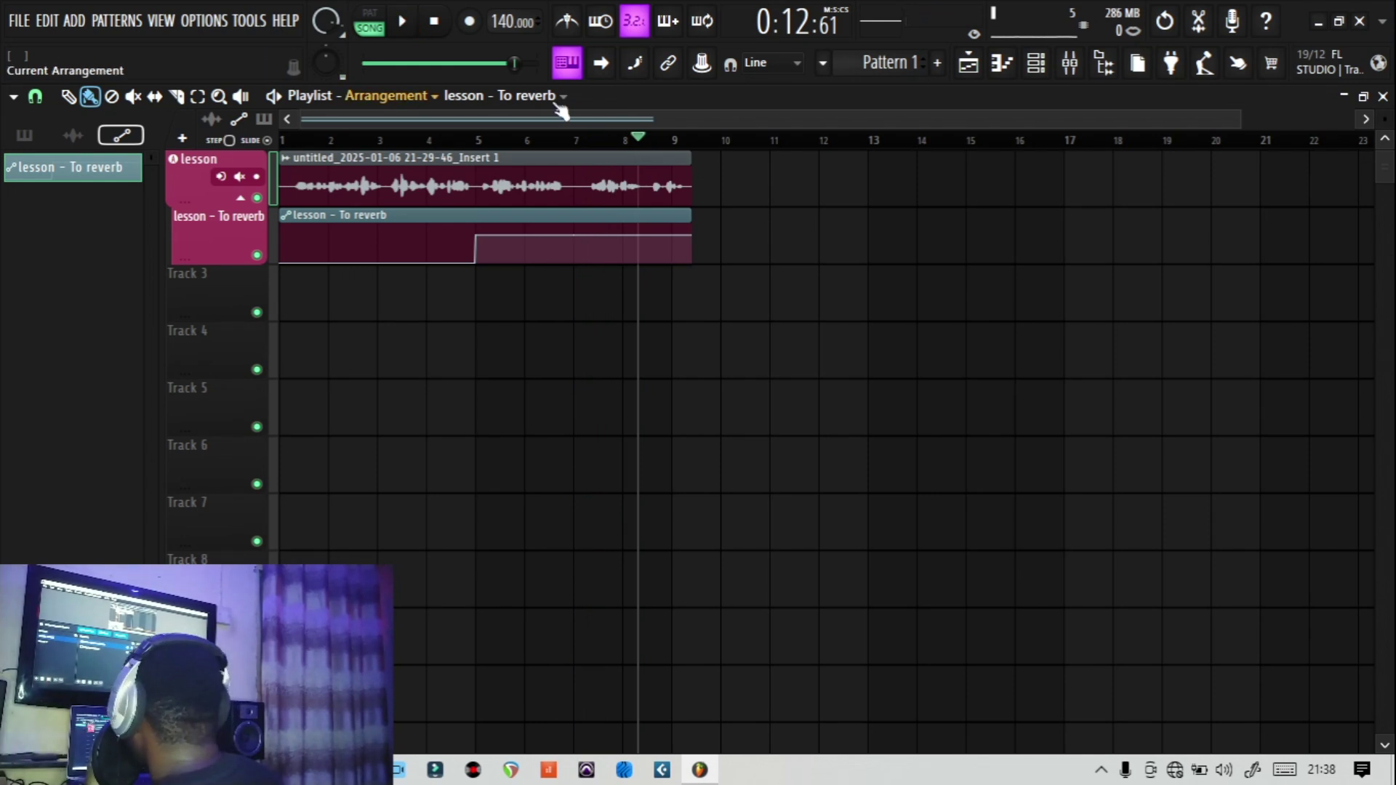
Step: In the Mixer, check the lesson track's reverb send at 90% and rewind the song to 0:00
{"action": "left_click", "coordinate": [1068, 65]}
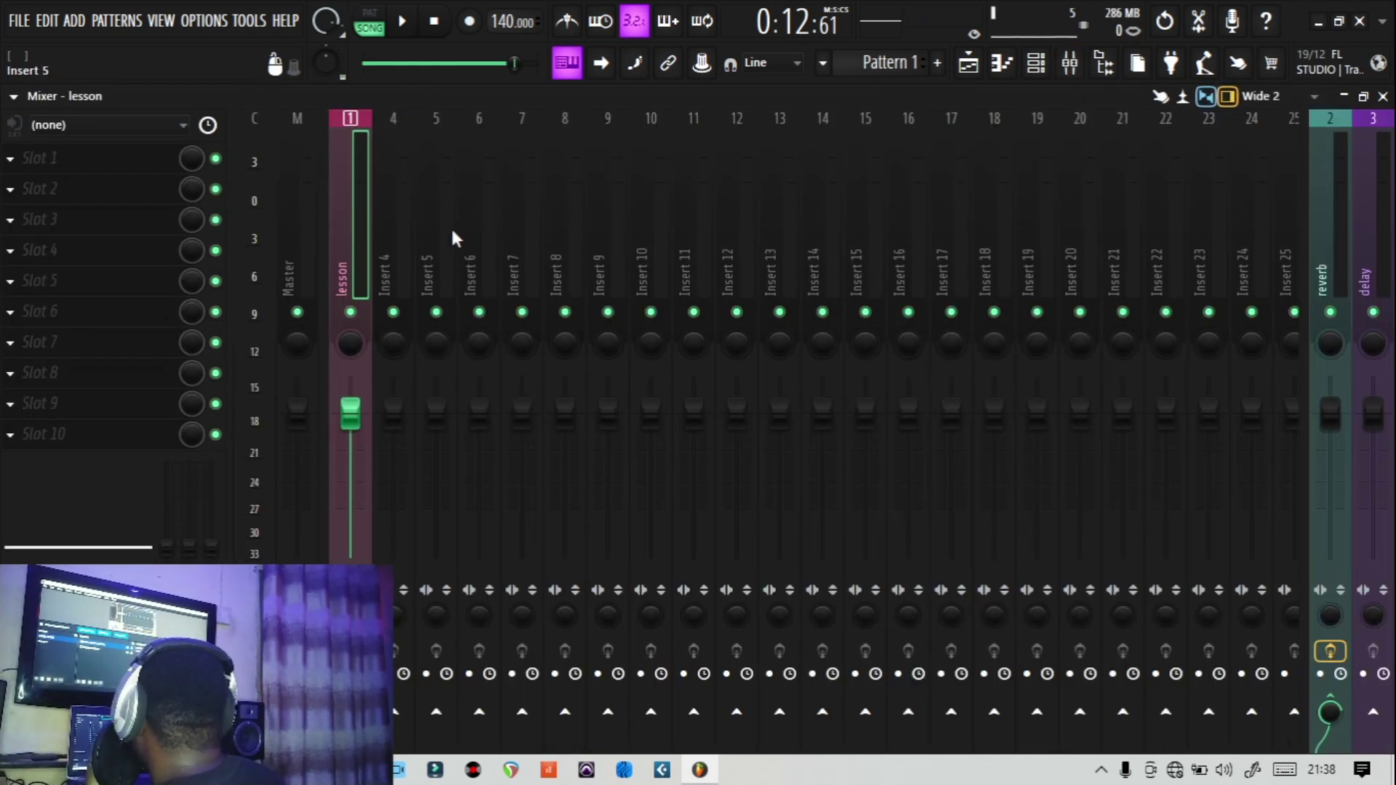
{"action": "left_click", "coordinate": [387, 236]}
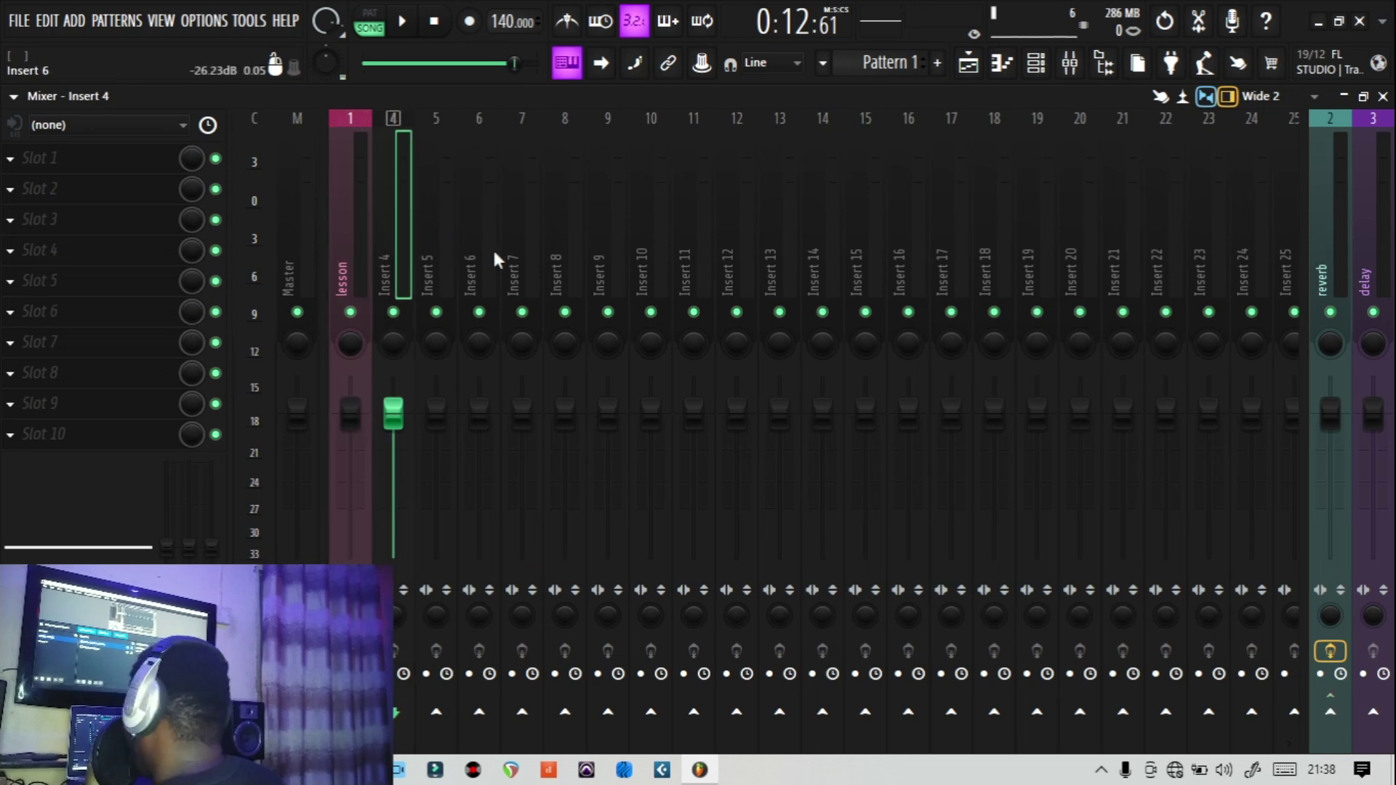
{"action": "left_click", "coordinate": [291, 250]}
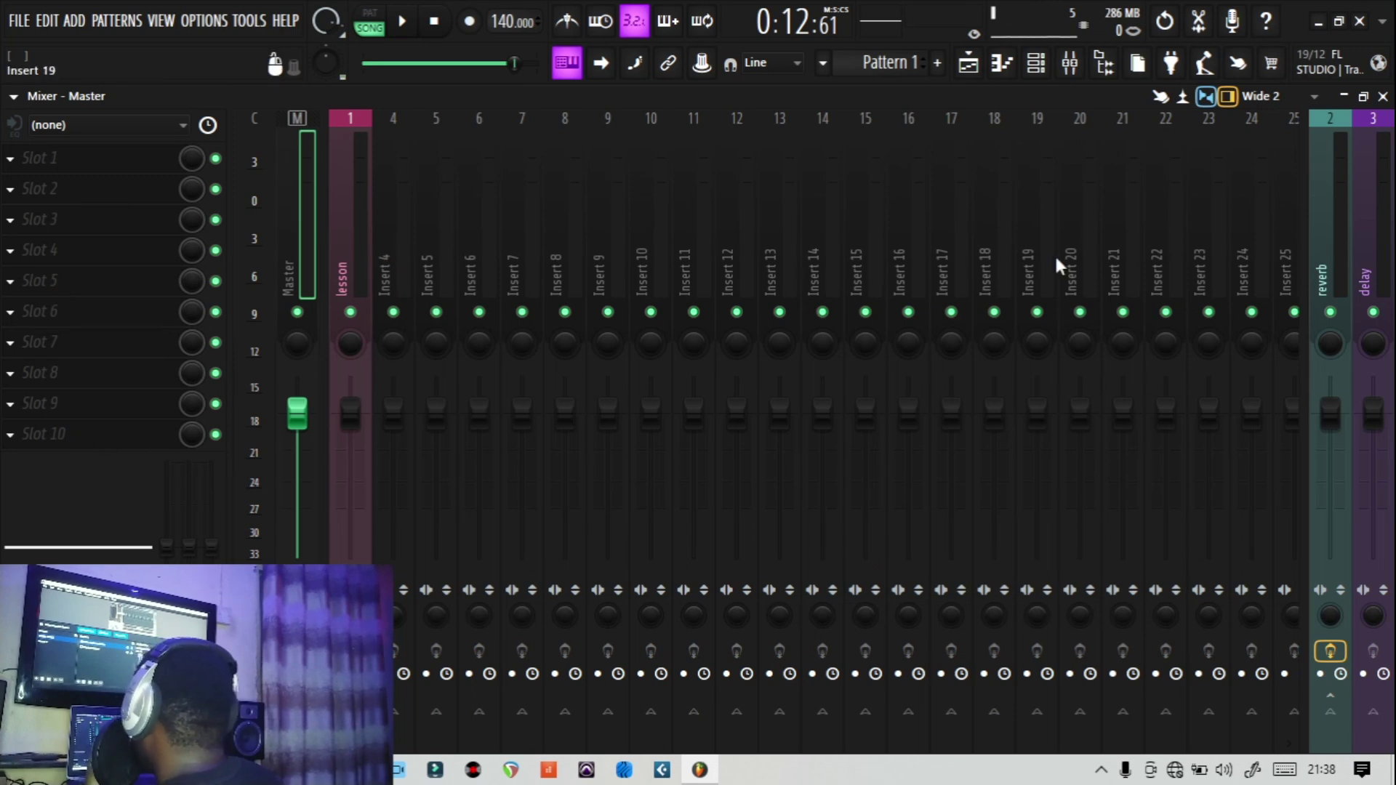
{"action": "left_click", "coordinate": [1338, 243]}
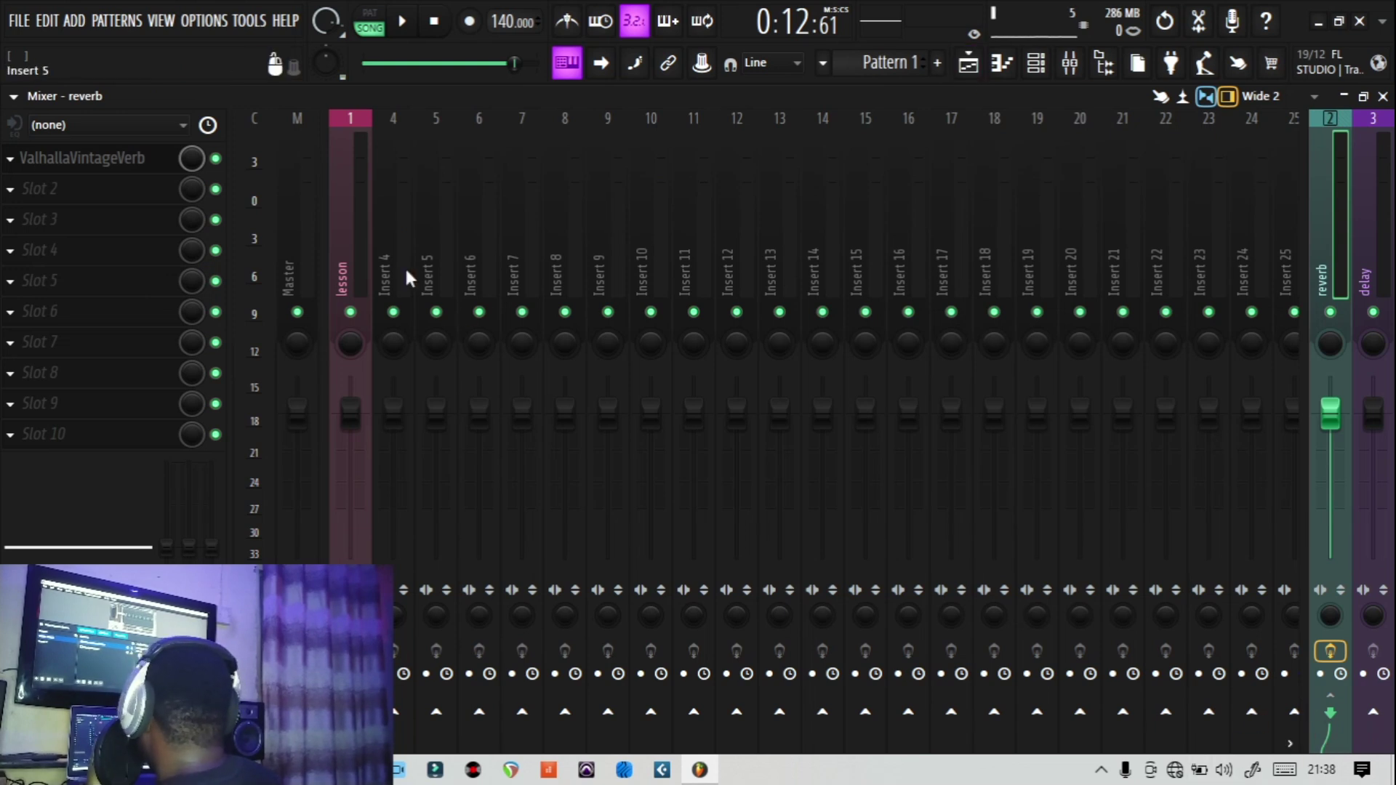
{"action": "left_click", "coordinate": [346, 265]}
{"action": "left_click", "coordinate": [1330, 711]}
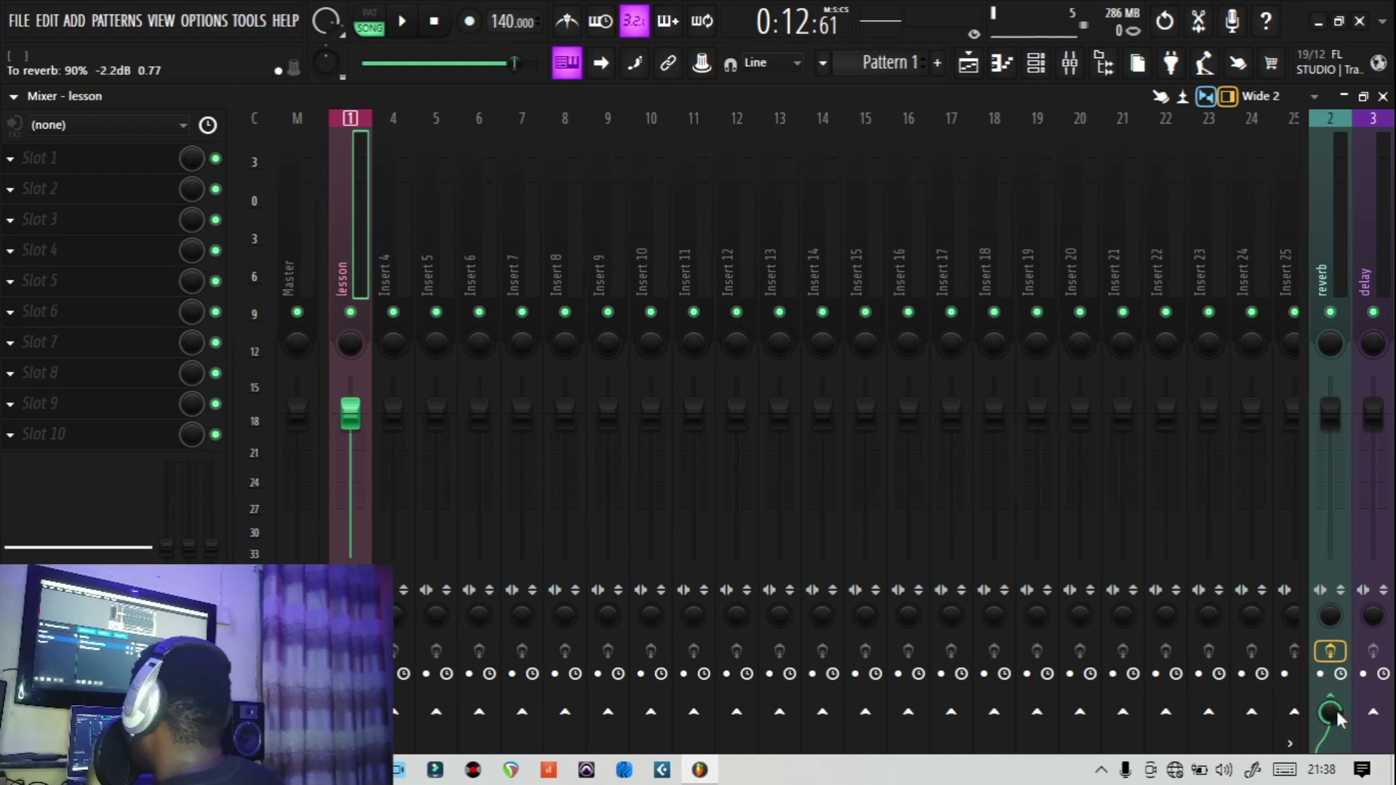
{"action": "left_click_drag", "start_coordinate": [514, 64], "coordinate": [363, 64]}
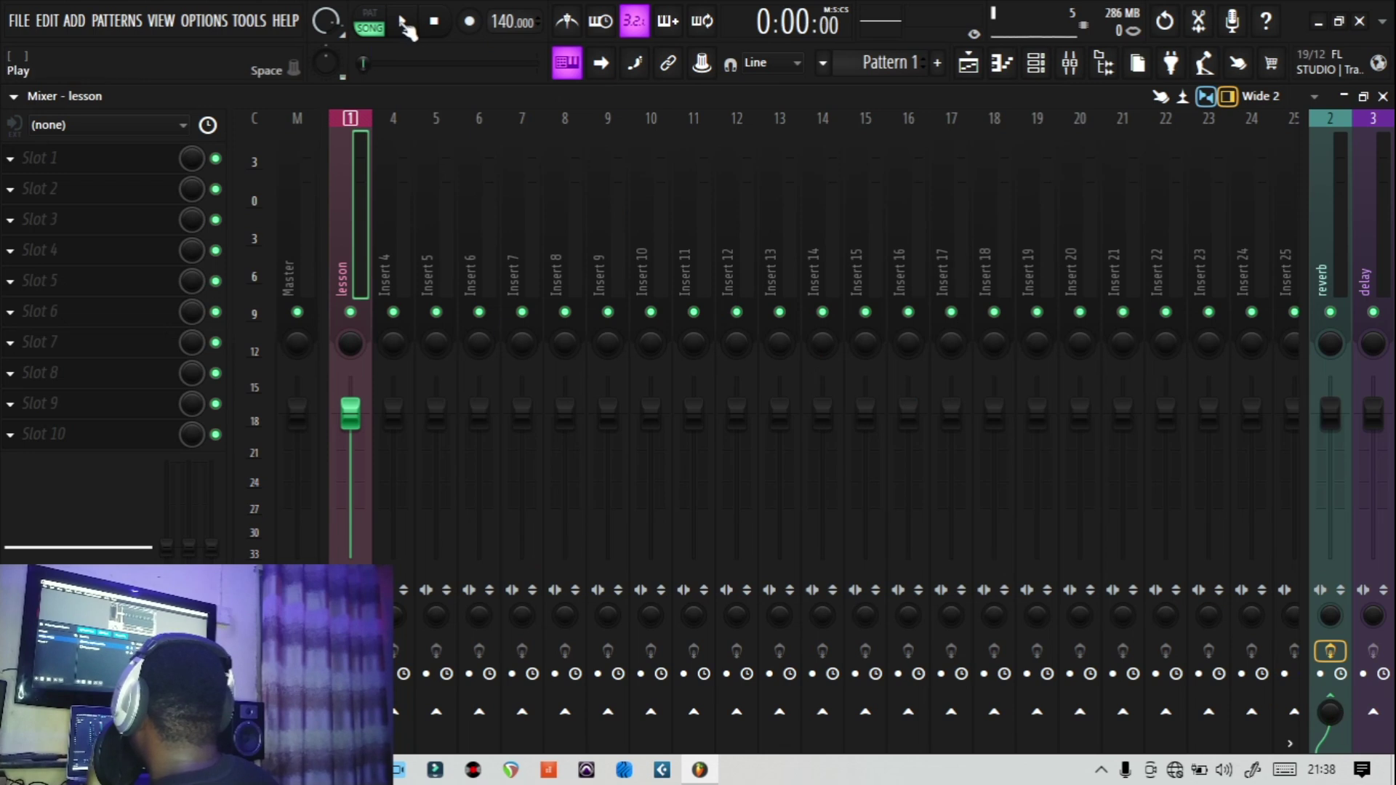
Step: Play the song while the reverb send rises from 0% to 90%, pausing at 0:12
{"action": "left_click", "coordinate": [403, 22]}
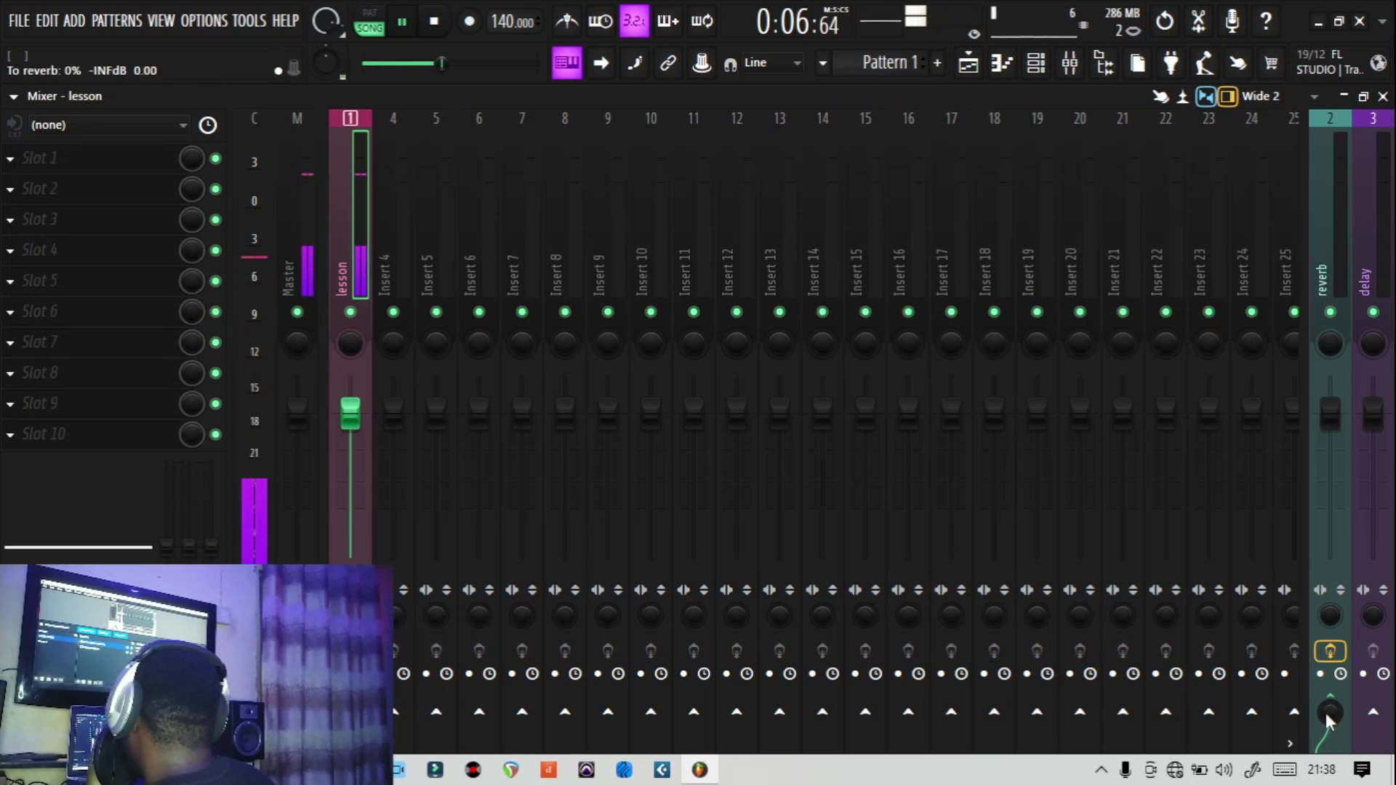
{"action": "scroll", "coordinate": [1327, 714], "scroll_direction": "up", "scroll_amount": 10}
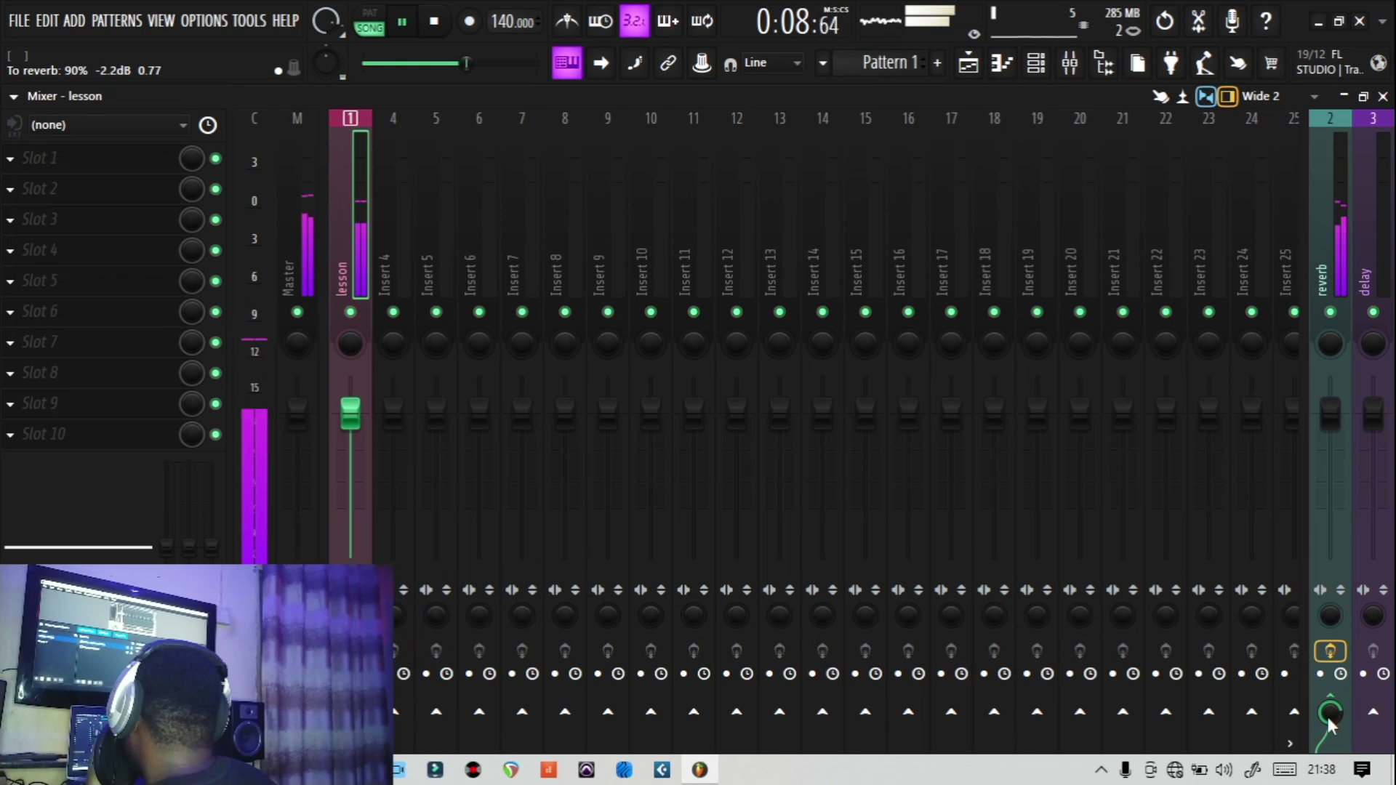
{"action": "left_click", "coordinate": [404, 30]}
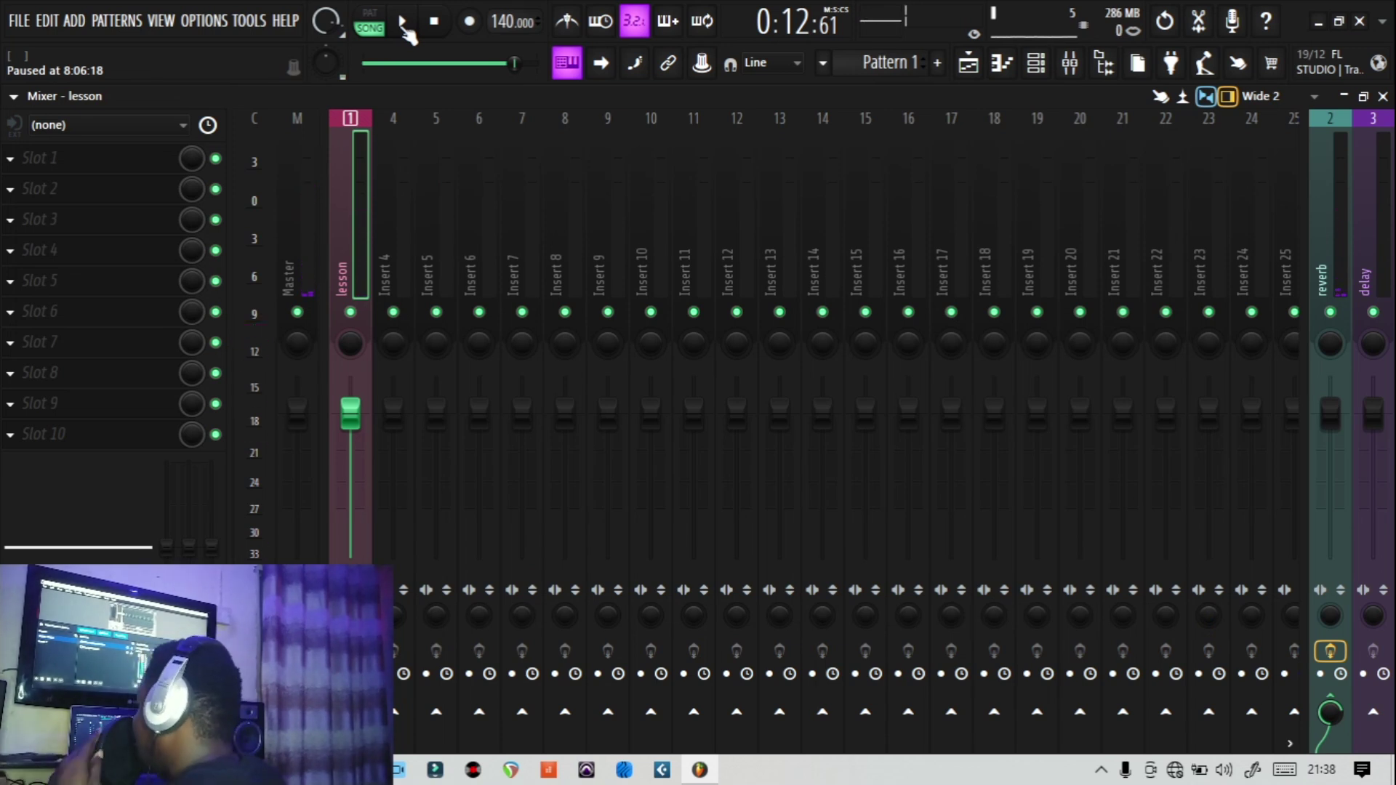
{"action": "left_click", "coordinate": [968, 63]}
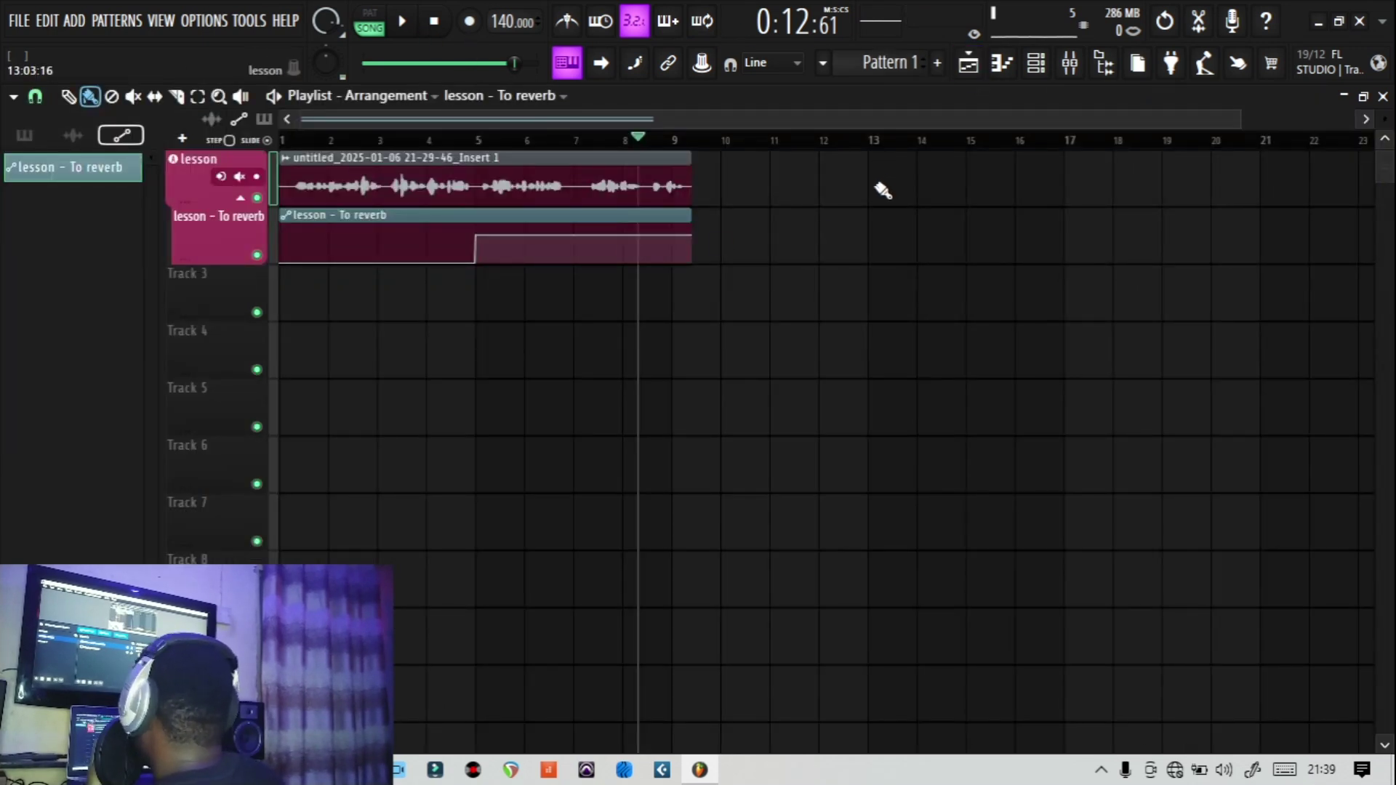
{"action": "left_click", "coordinate": [1072, 59]}
{"action": "left_click", "coordinate": [1329, 218]}
{"action": "left_click", "coordinate": [1368, 238]}
{"action": "left_click", "coordinate": [1343, 245]}
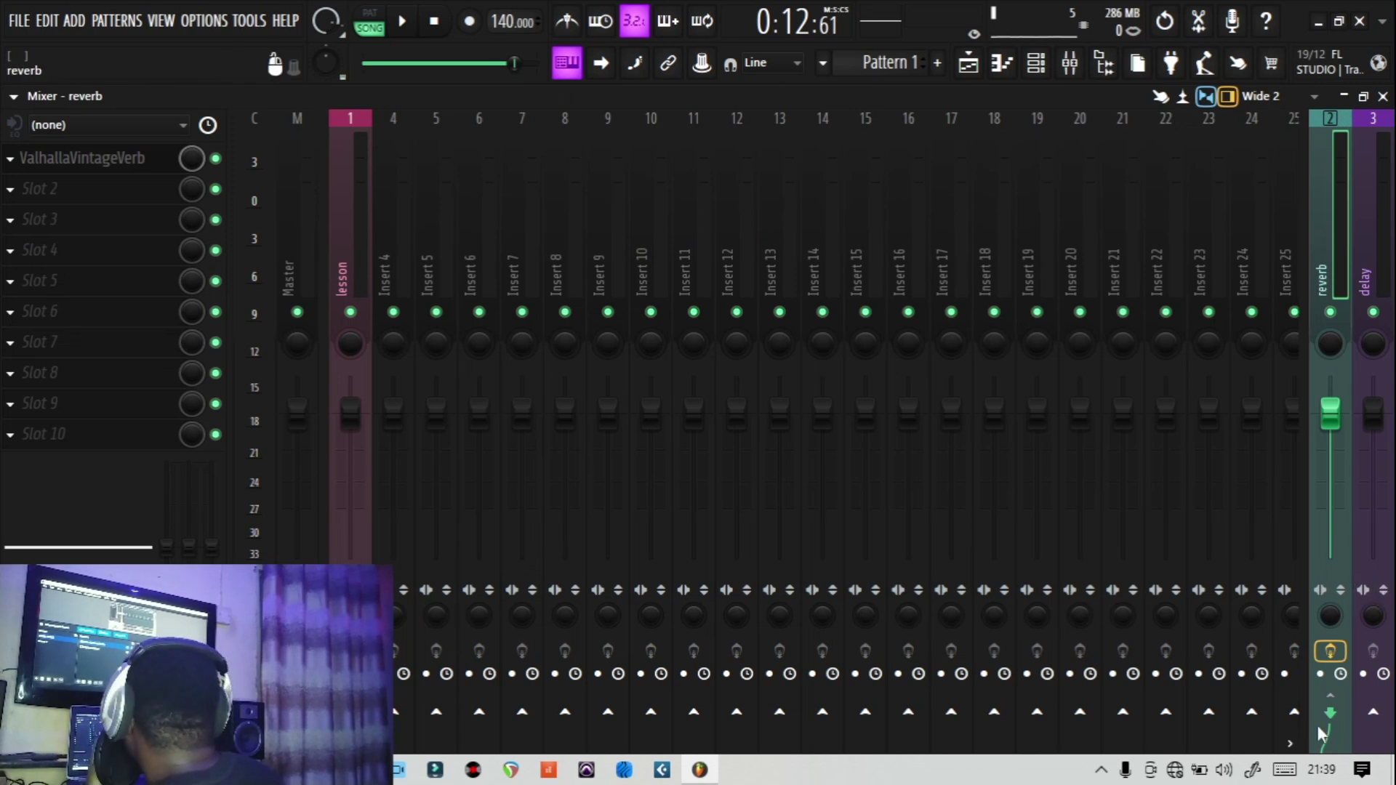
{"action": "left_click", "coordinate": [347, 183]}
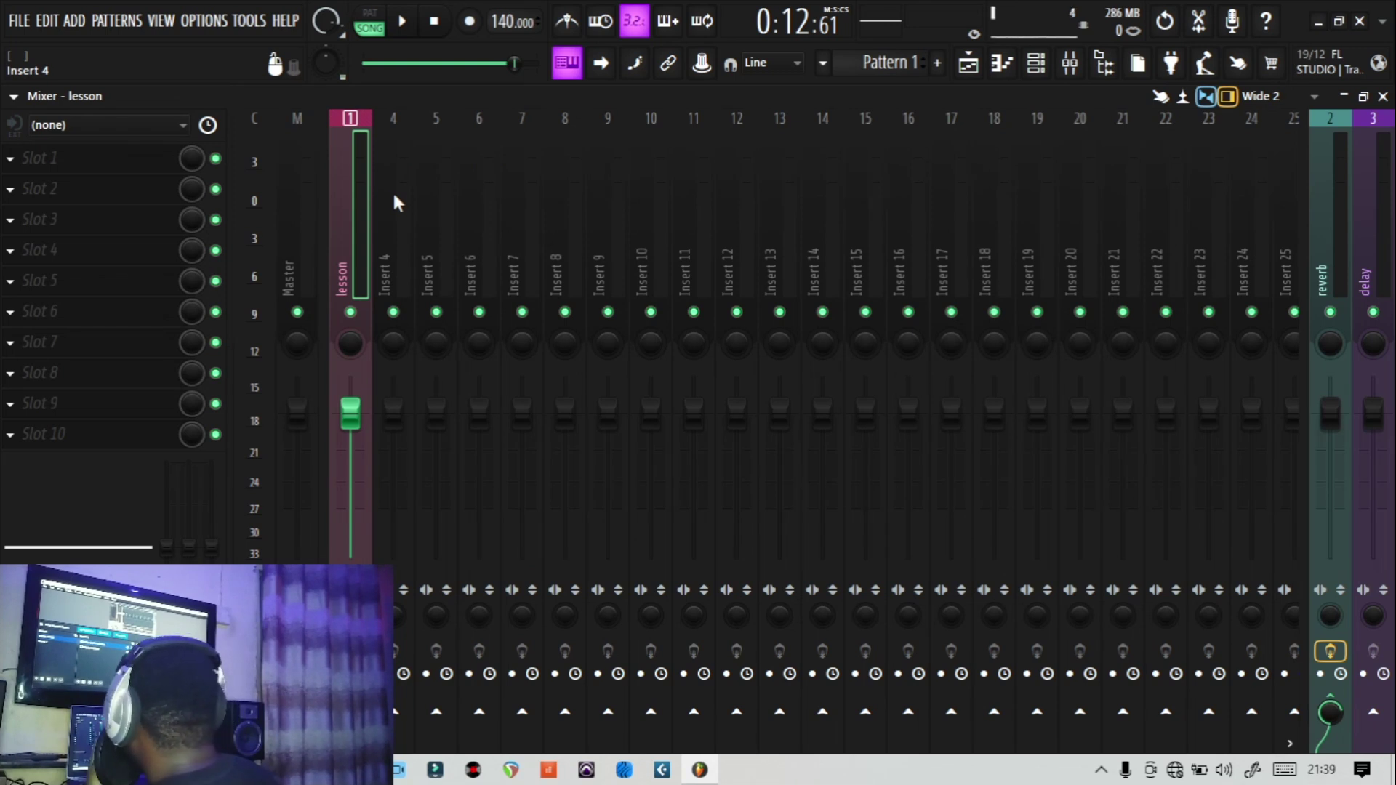
{"action": "left_click", "coordinate": [969, 64]}
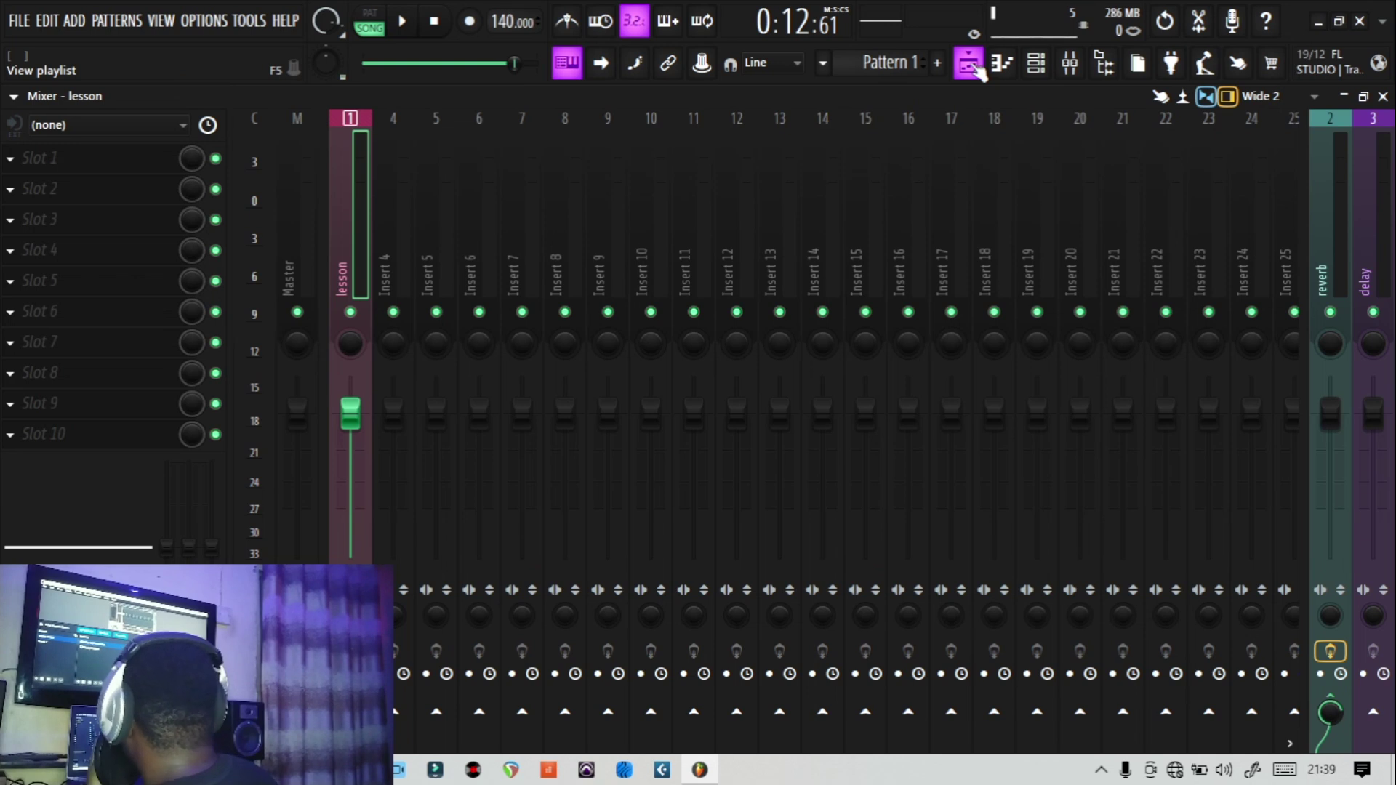
{"action": "left_click", "coordinate": [456, 261]}
{"action": "left_click", "coordinate": [521, 255]}
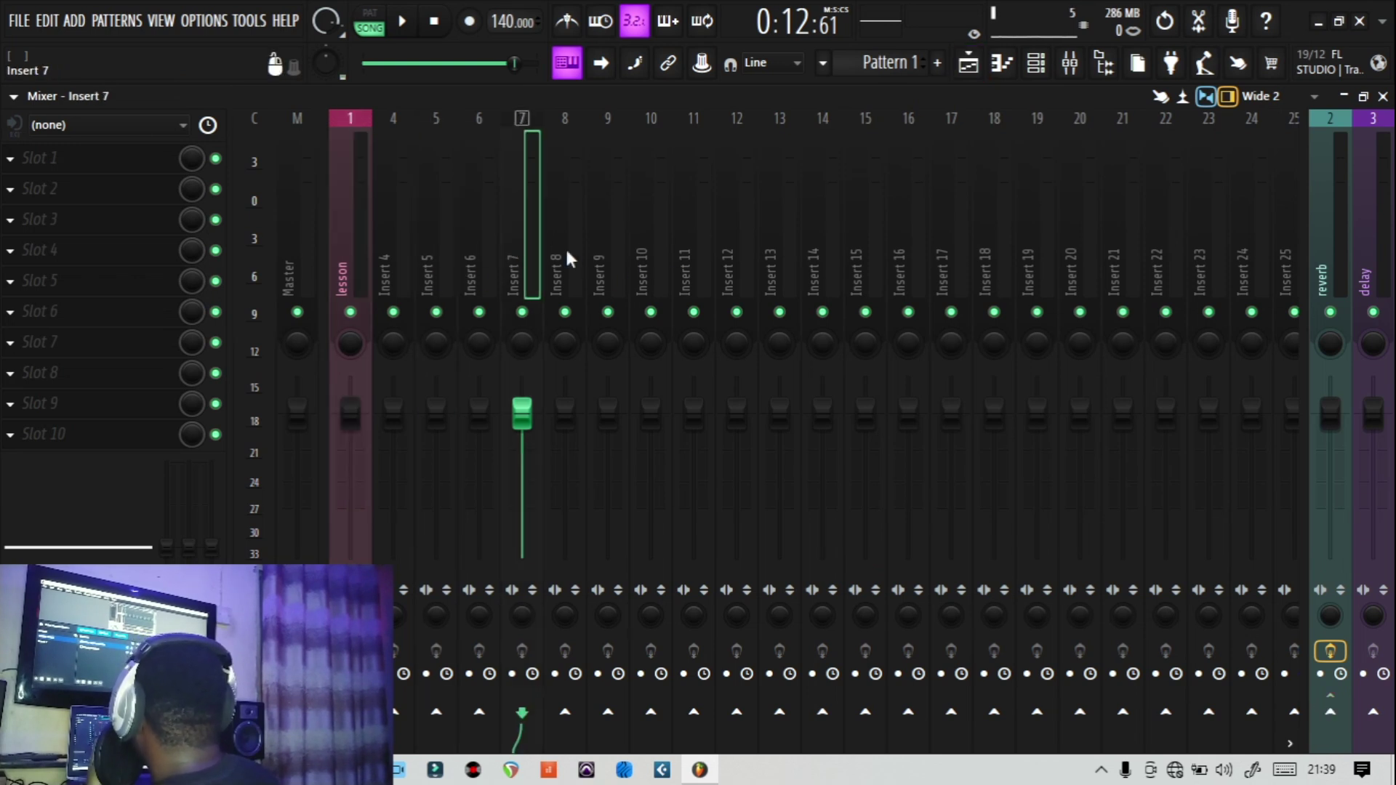
{"action": "left_click", "coordinate": [922, 204]}
{"action": "left_click", "coordinate": [727, 232]}
{"action": "left_click", "coordinate": [433, 231]}
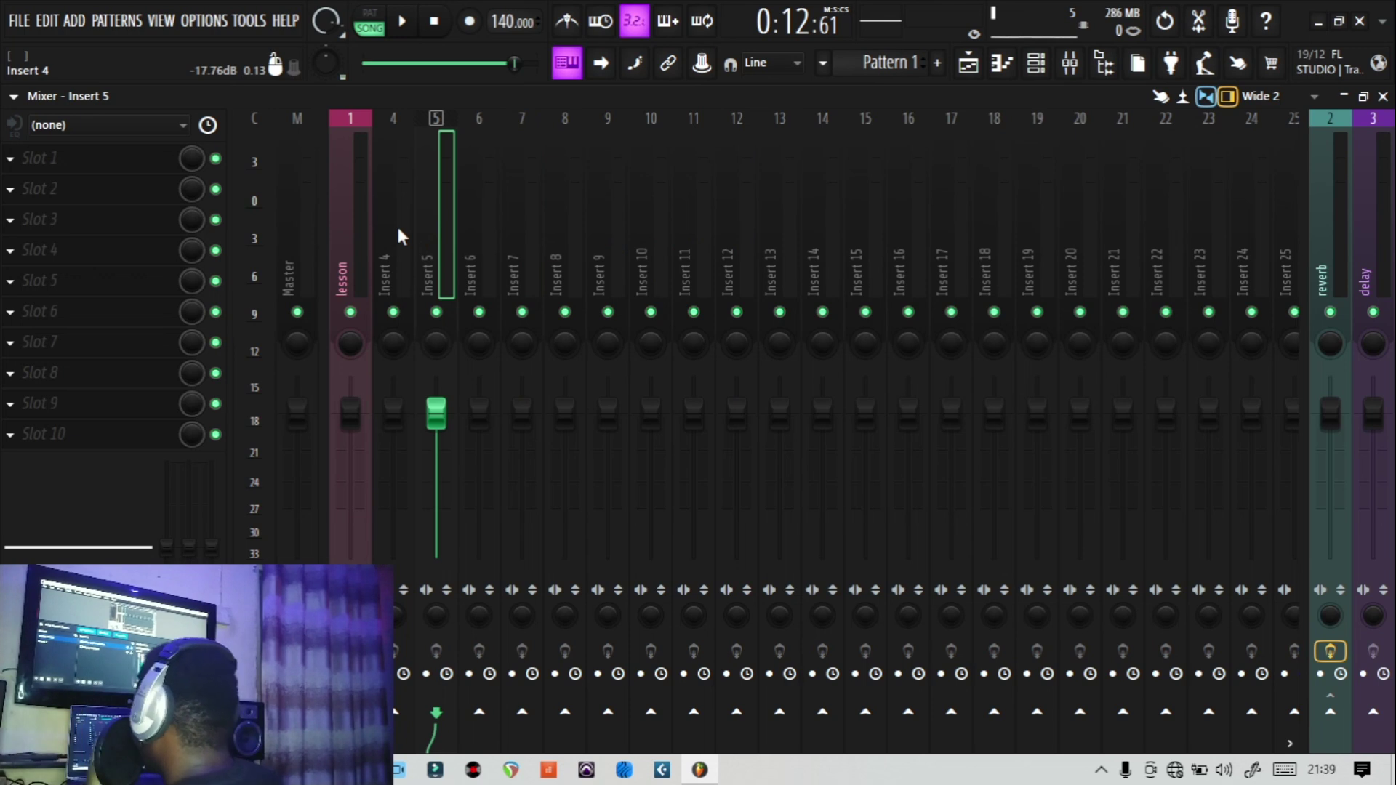
{"action": "left_click", "coordinate": [494, 240]}
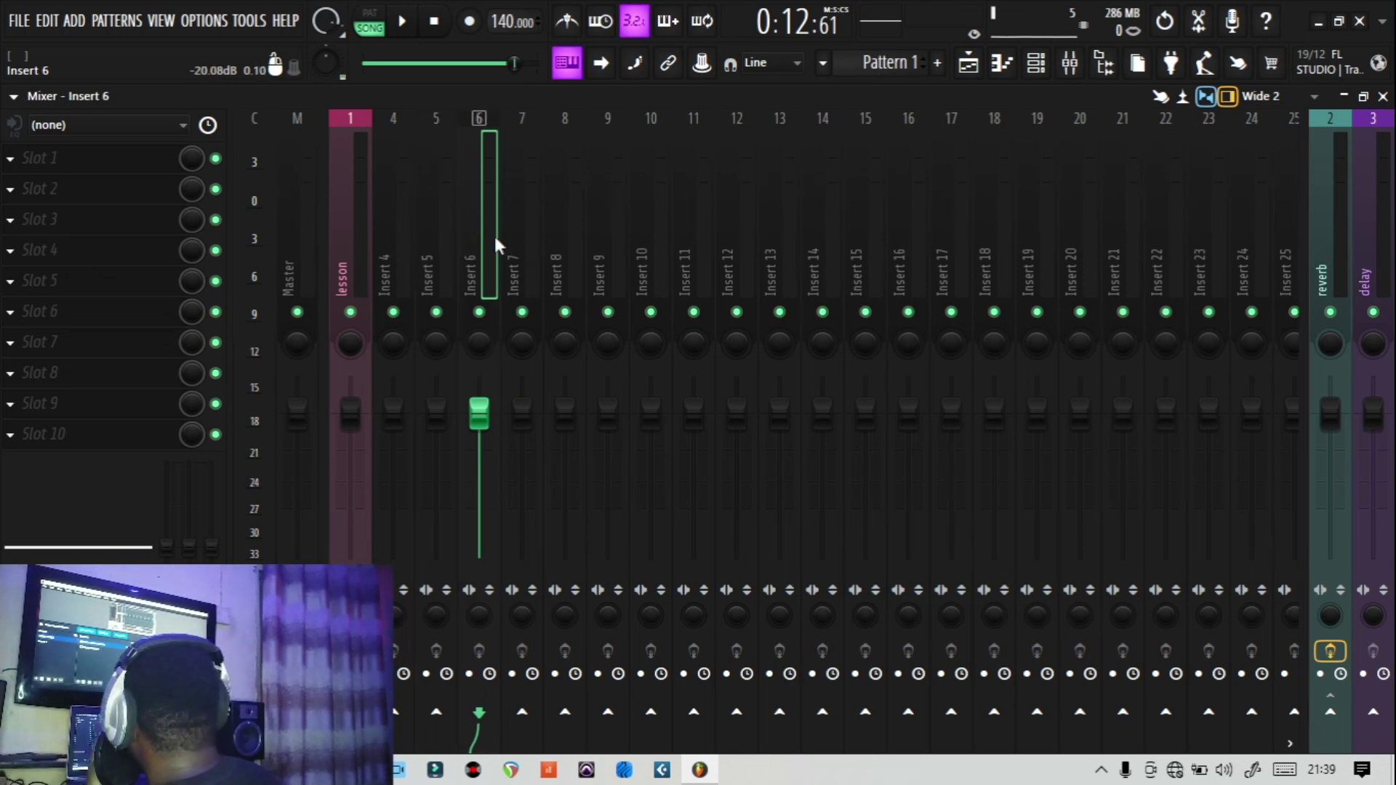
{"action": "left_click", "coordinate": [442, 240]}
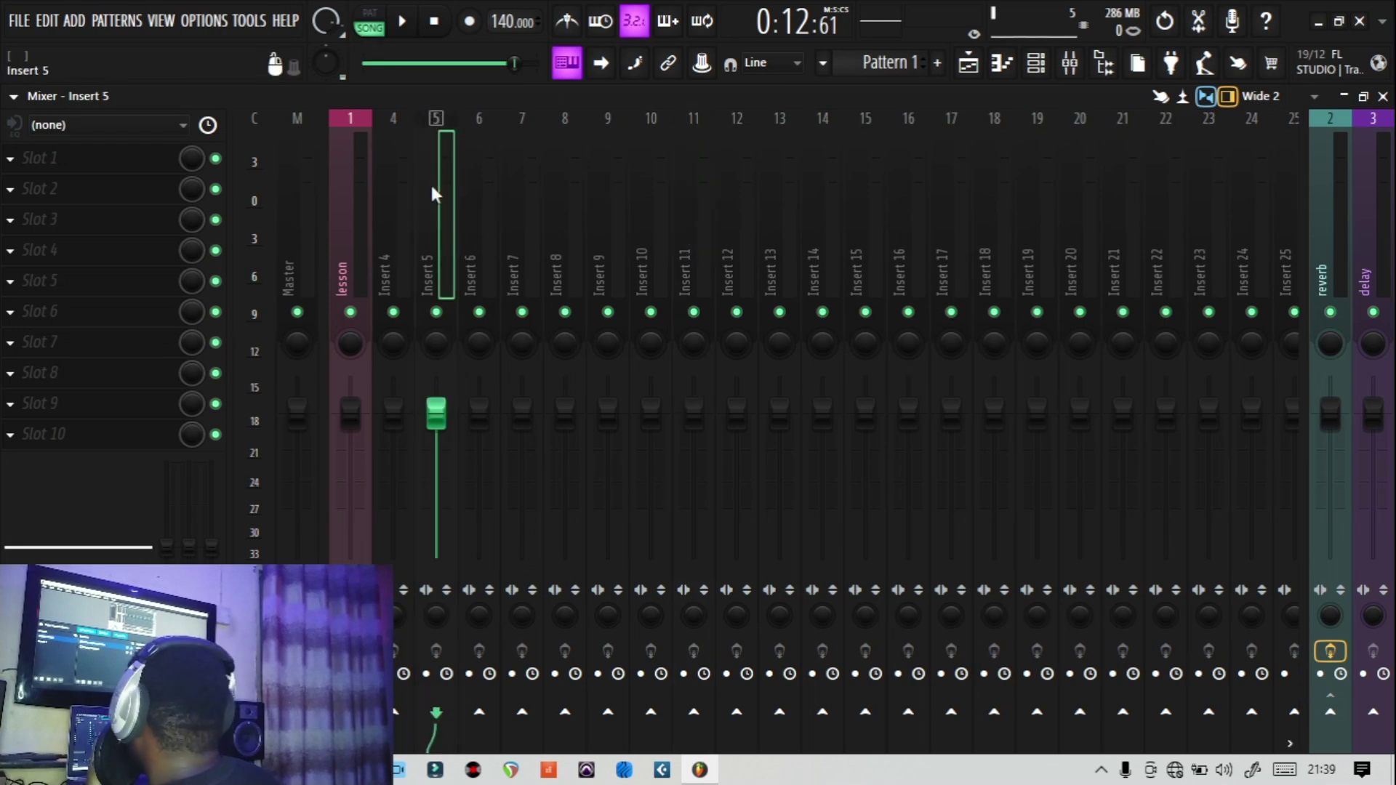
{"action": "left_click", "coordinate": [398, 195]}
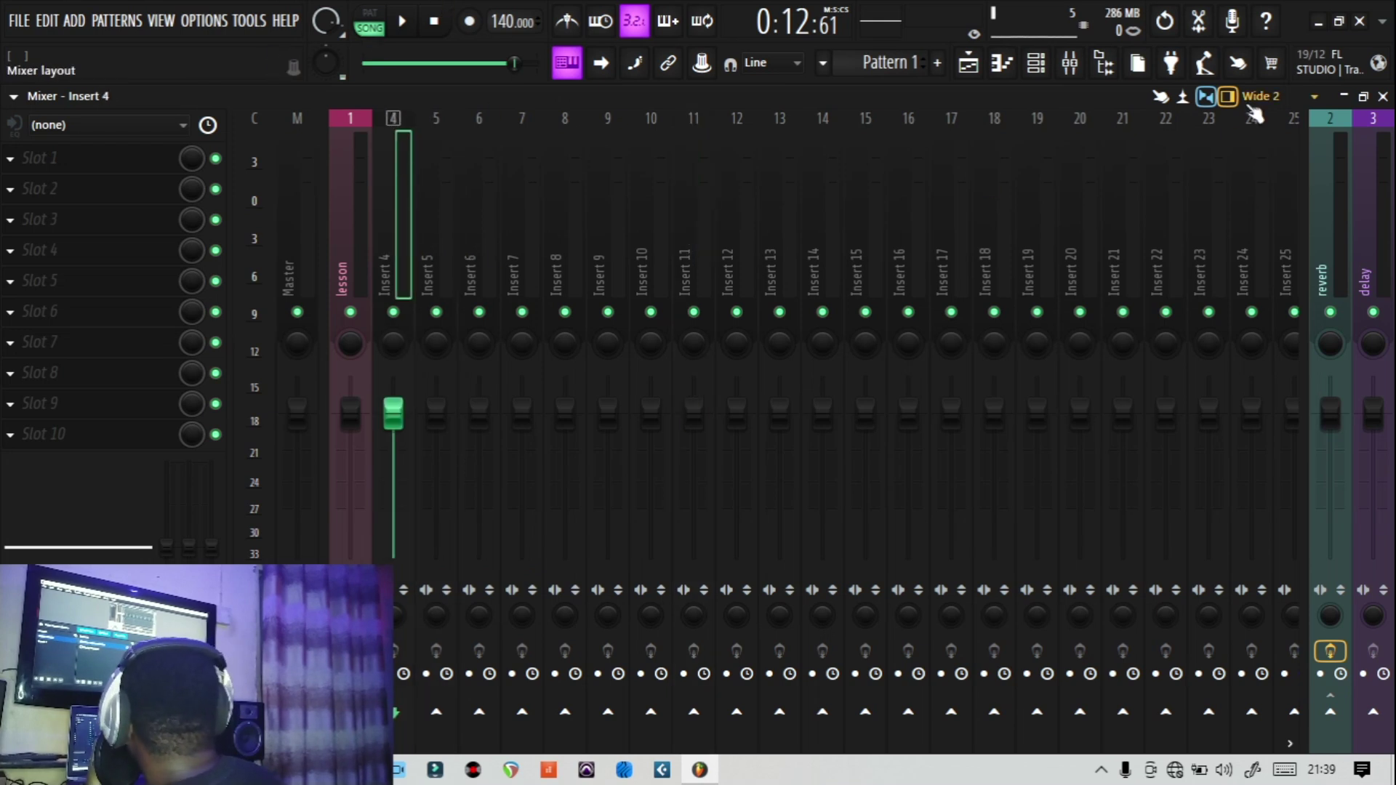